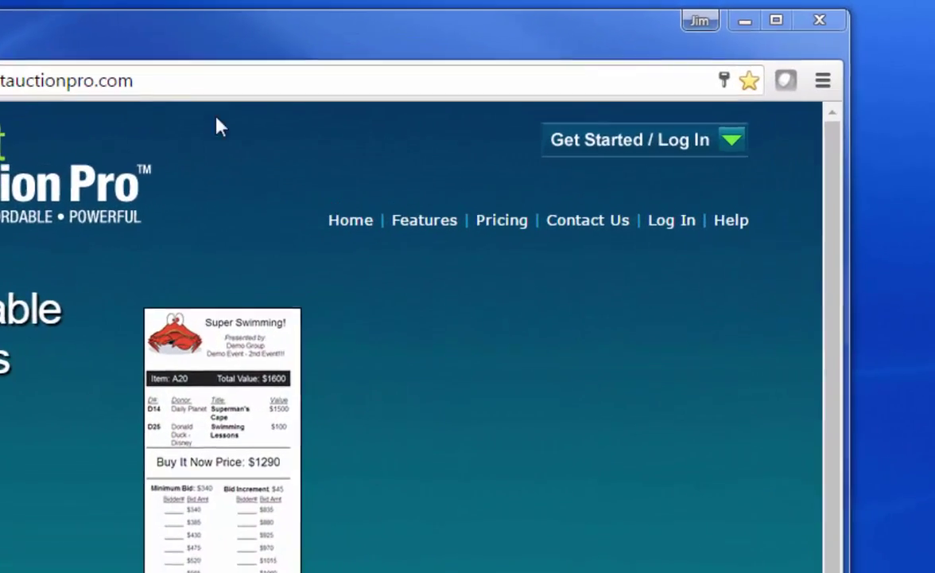
Log in to the member account from the public site with the browser-saved credentials.
{"action": "left_click", "coordinate": [602, 147]}
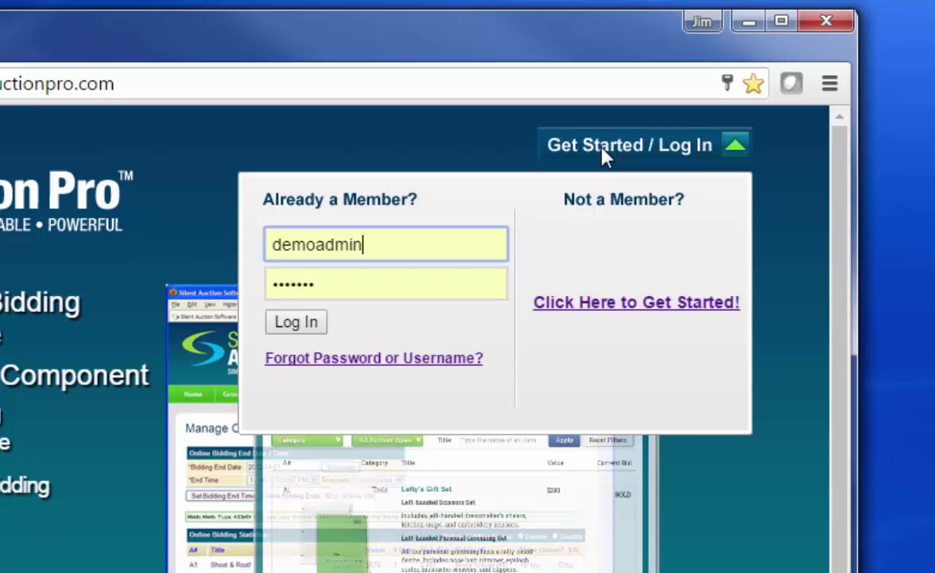
{"action": "left_click", "coordinate": [296, 322]}
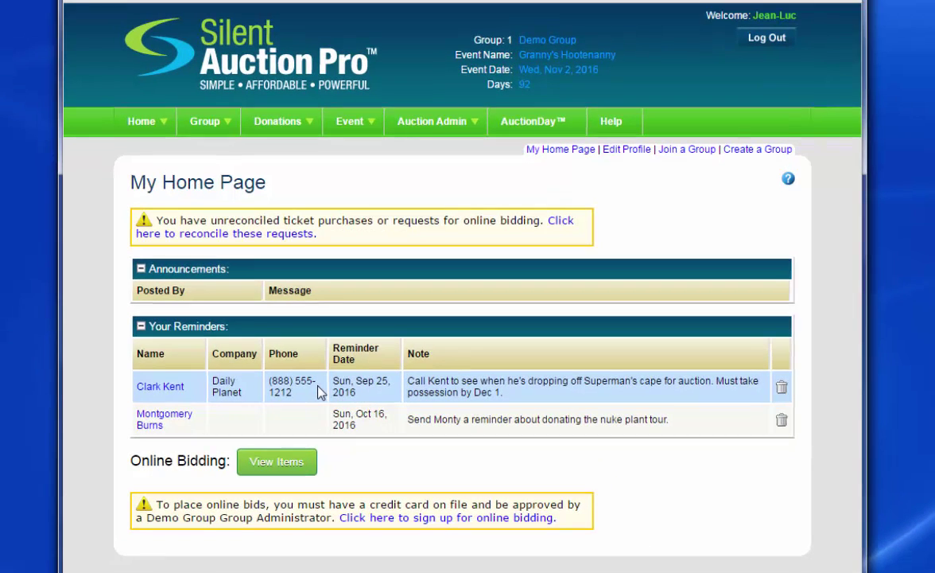
List all 27 group contacts via Show All Contacts and scroll through the results.
{"action": "mouse_move", "coordinate": [211, 123]}
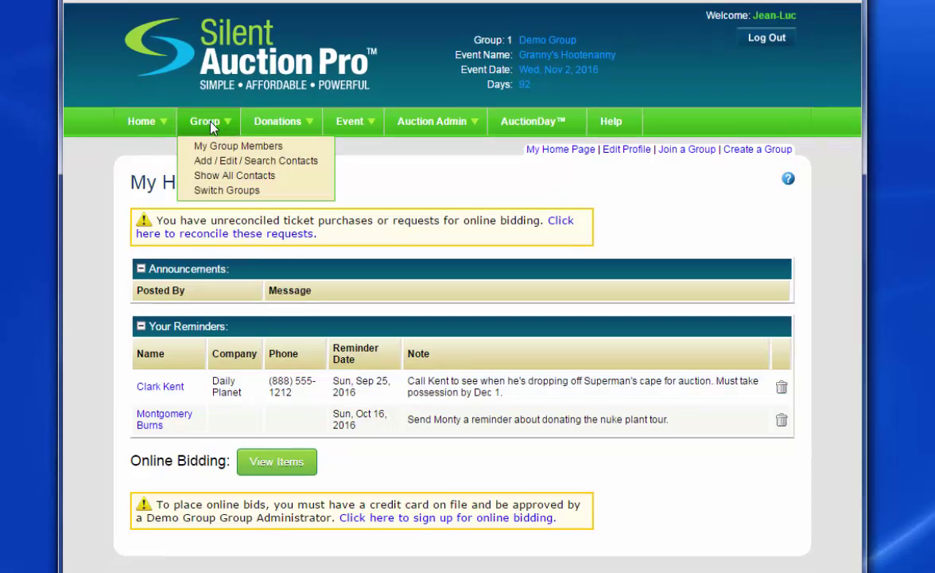
{"action": "left_click", "coordinate": [212, 175]}
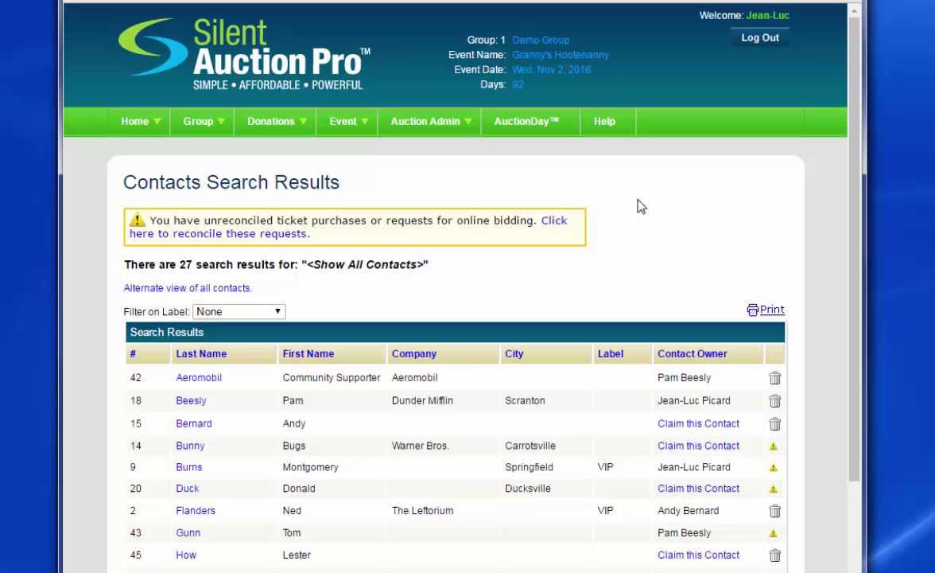
{"action": "scroll", "coordinate": [641, 206], "scroll_direction": "down", "scroll_amount": 3}
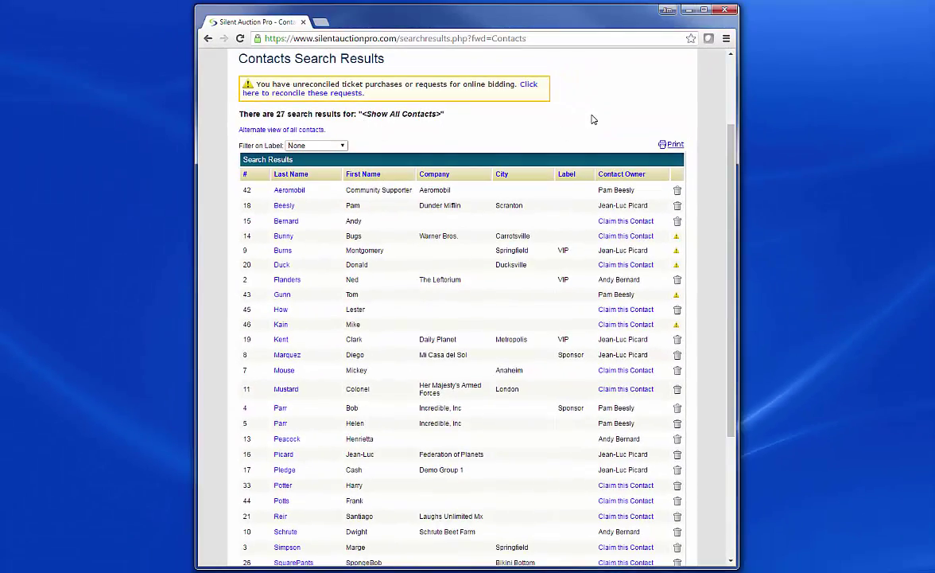
{"action": "scroll", "coordinate": [591, 120], "scroll_direction": "up", "scroll_amount": 2}
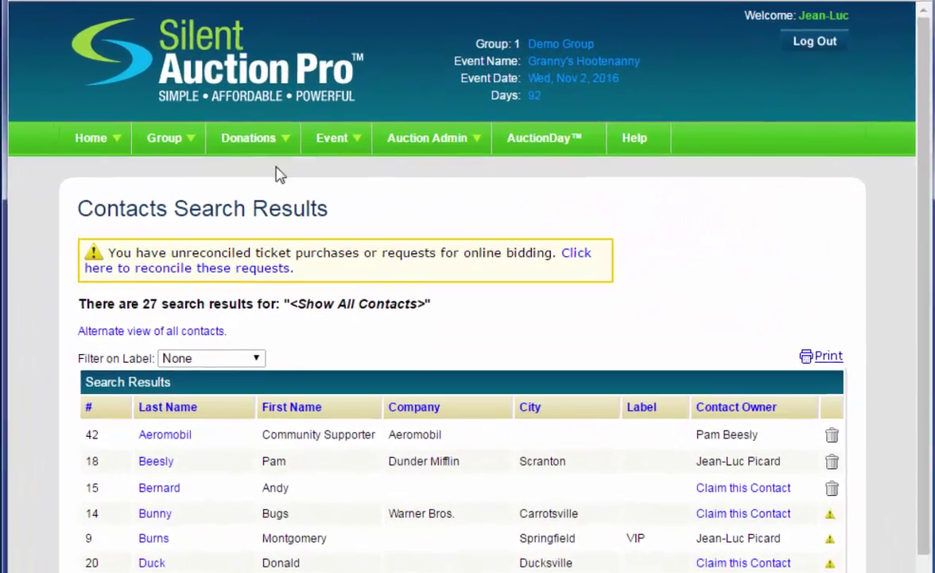
{"action": "mouse_move", "coordinate": [329, 131]}
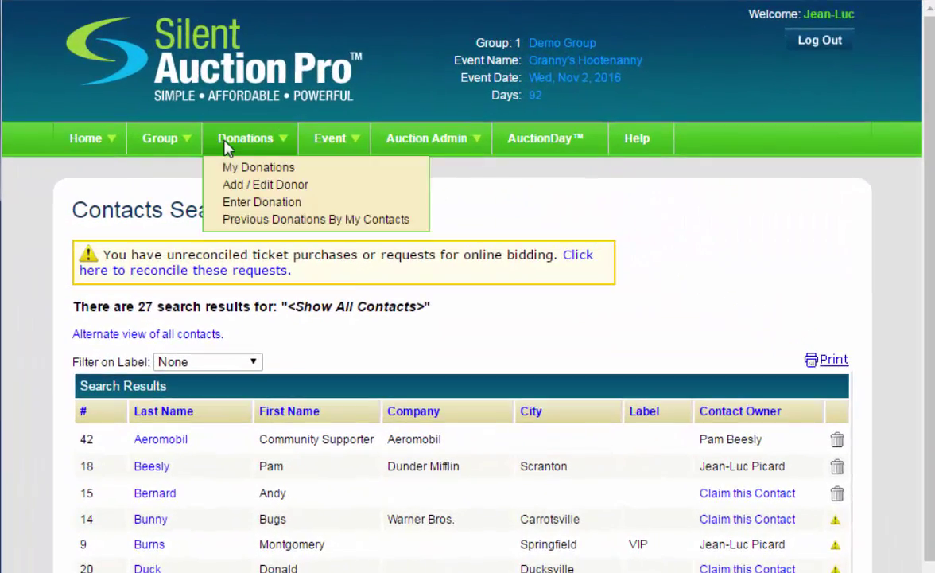
Start a new donation and search the database for the donor's first name, finding no match.
{"action": "left_click", "coordinate": [253, 207]}
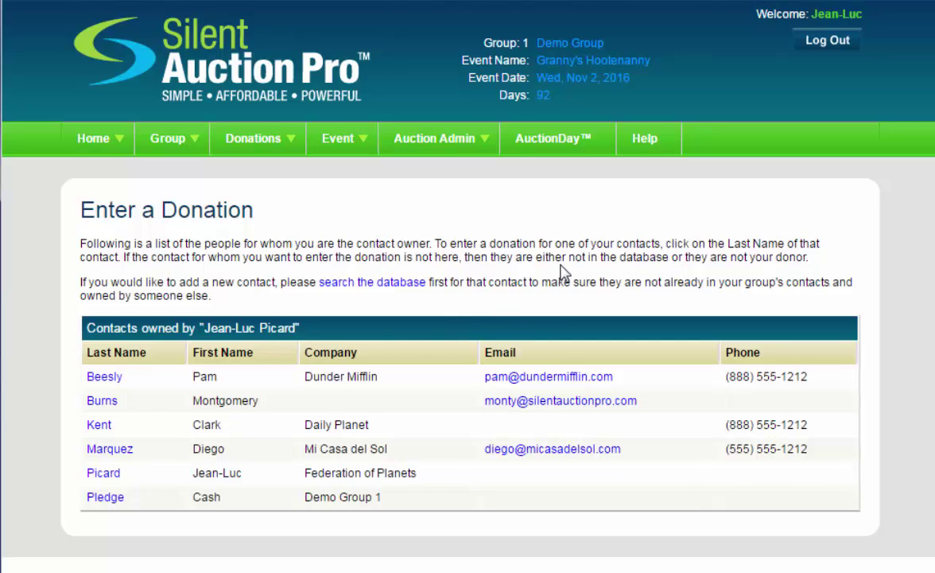
{"action": "left_click", "coordinate": [364, 294]}
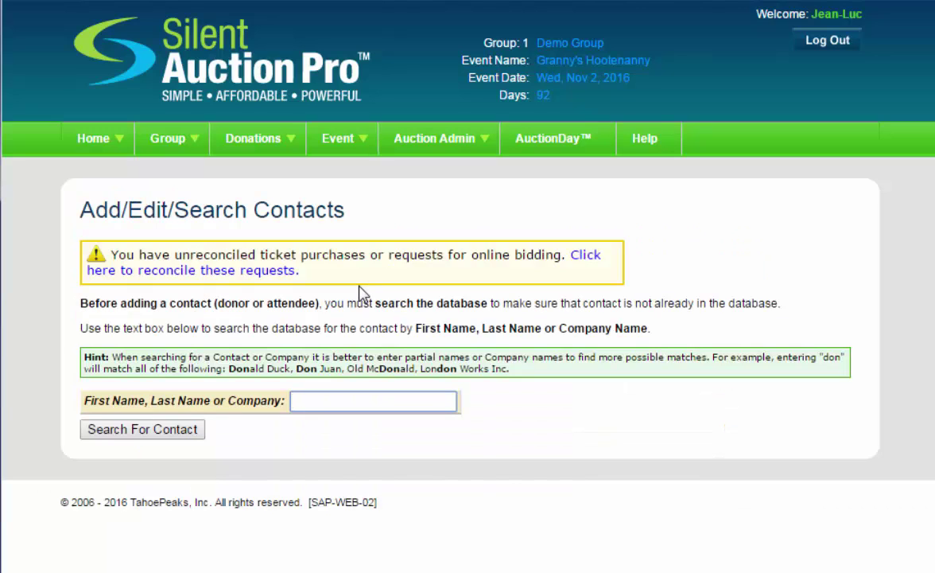
{"action": "type", "text": "Tony"}
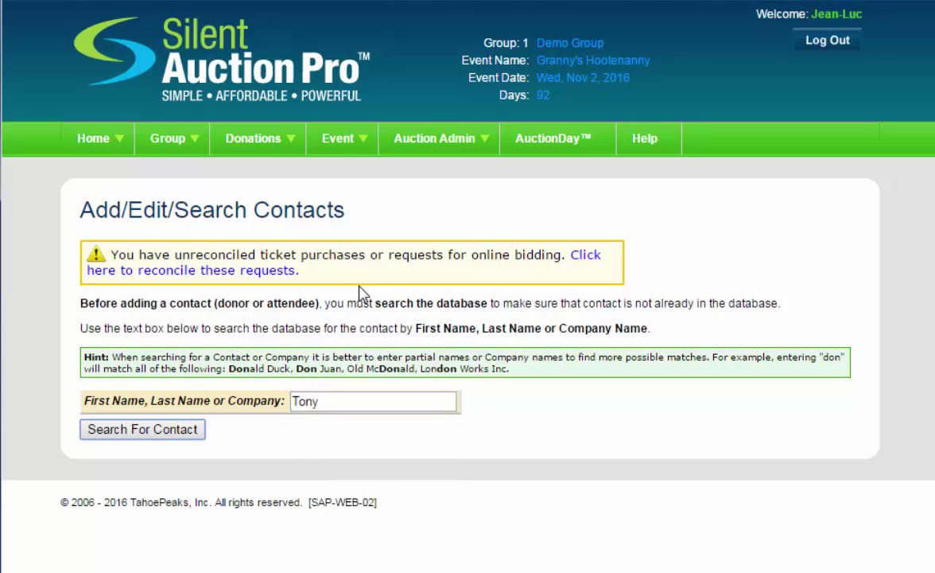
{"action": "key", "text": "Tab"}
{"action": "key", "text": "Return"}
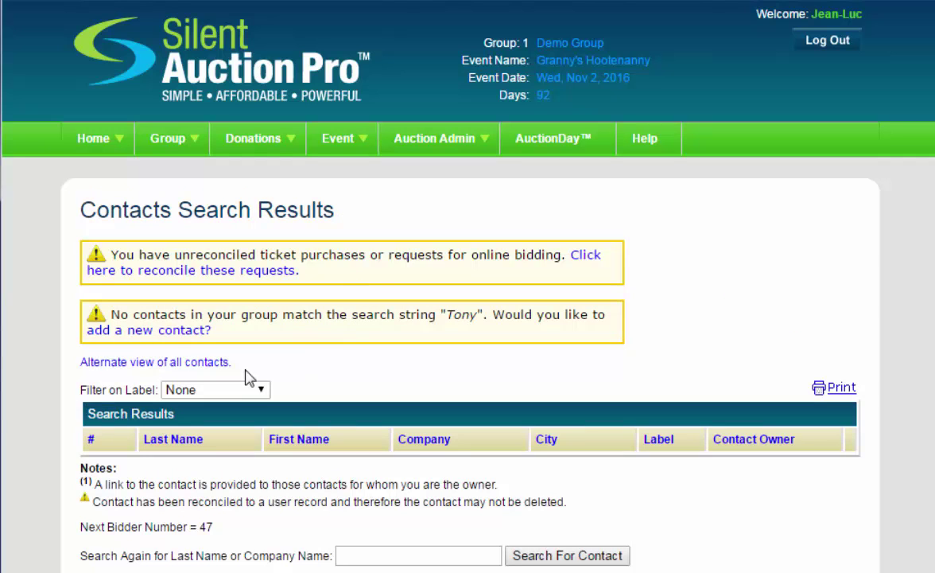
Add a new contact with the donor's first and last name and company Stark Industries.
{"action": "left_click", "coordinate": [169, 341]}
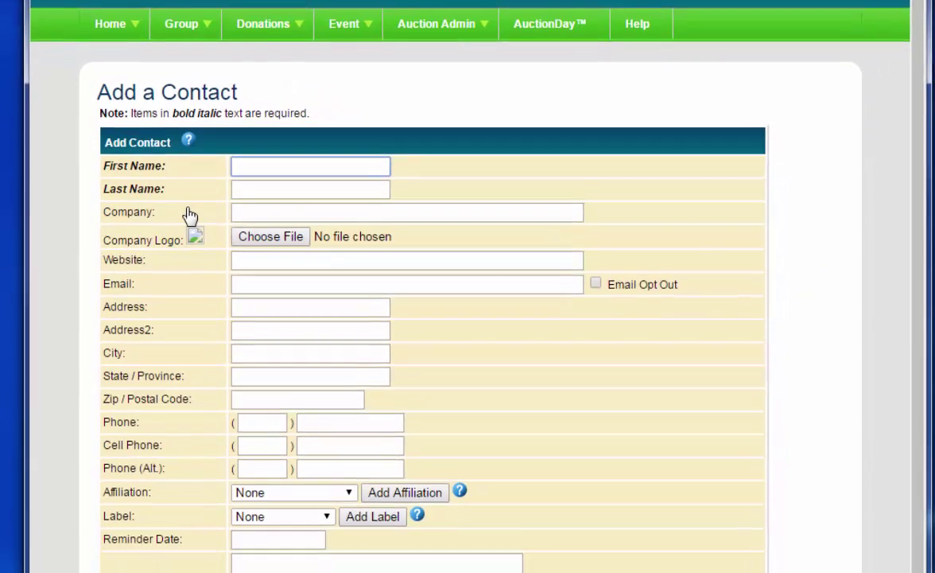
{"action": "type", "text": "Tony"}
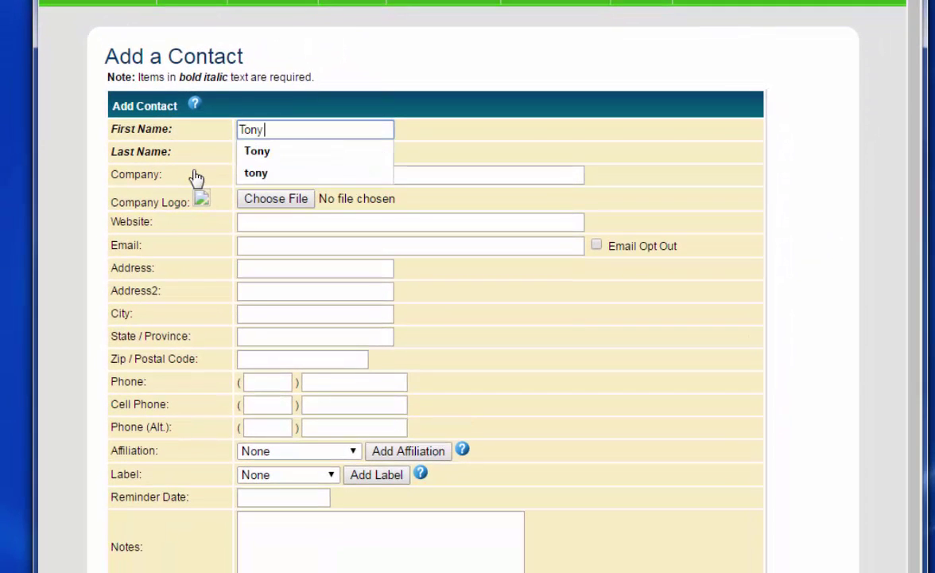
{"action": "key", "text": "Tab"}
{"action": "type", "text": "Stark"}
{"action": "key", "text": "Tab"}
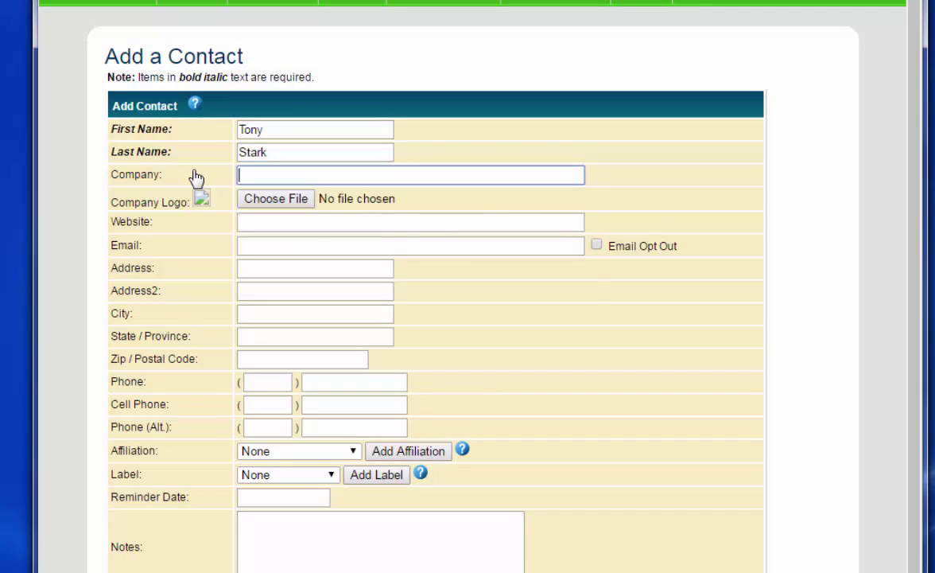
{"action": "type", "text": "Stark Industries"}
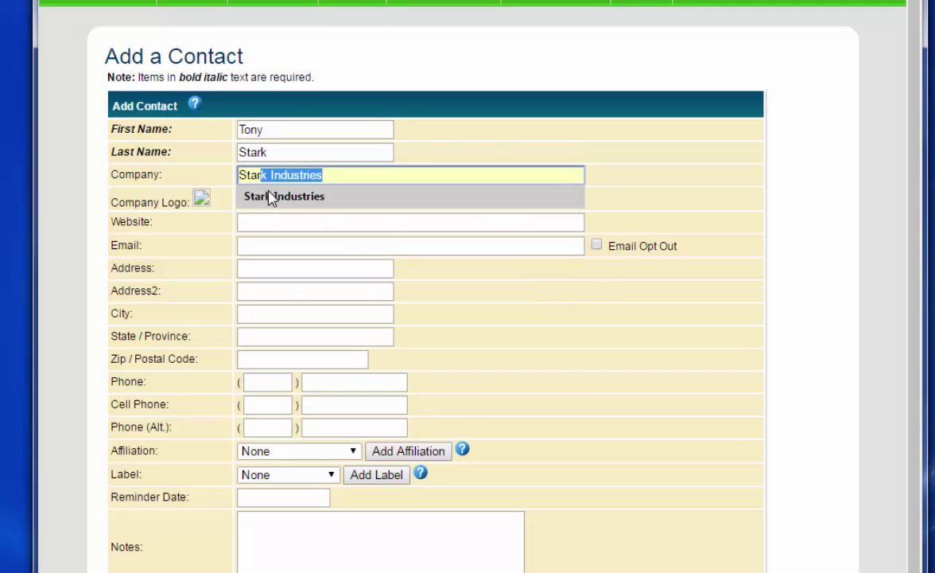
{"action": "left_click", "coordinate": [271, 197]}
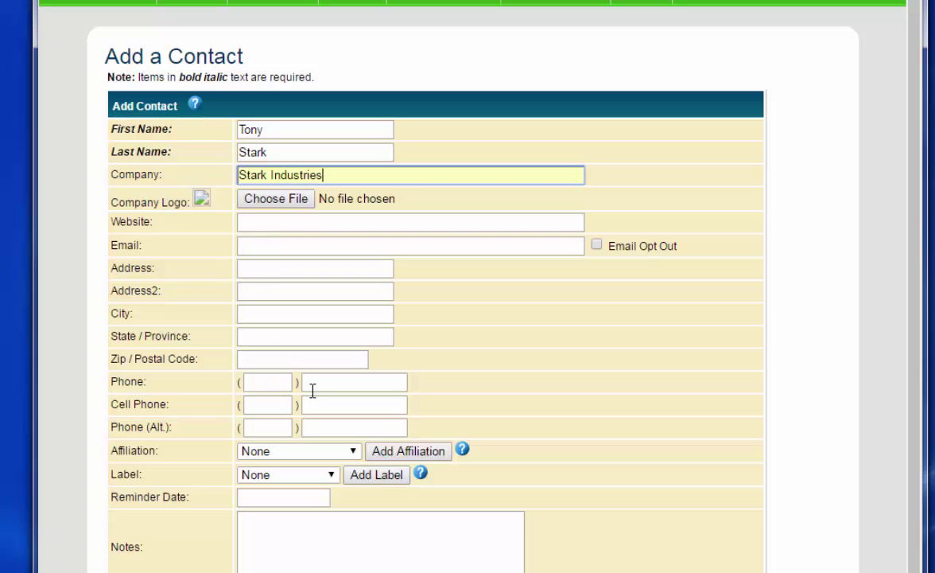
Set the reminder date to 2016-08-05 and add a note to call the donor about the donation.
{"action": "scroll", "coordinate": [507, 340], "scroll_direction": "down", "scroll_amount": 2}
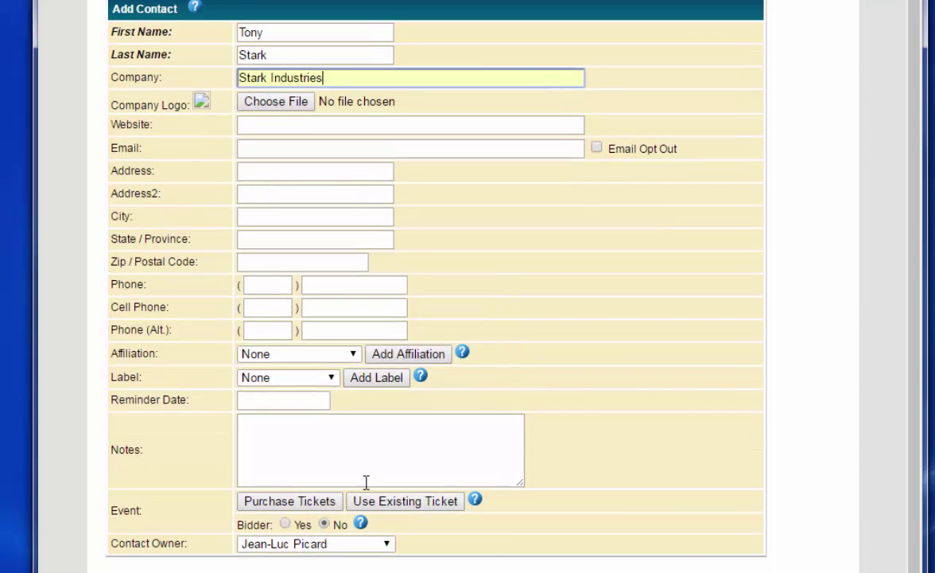
{"action": "left_click", "coordinate": [277, 398]}
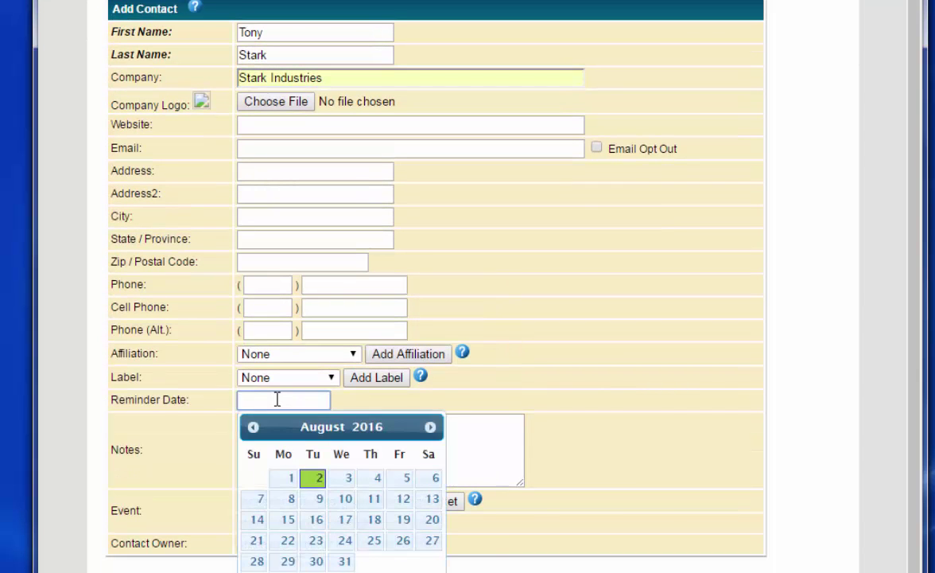
{"action": "left_click", "coordinate": [405, 478]}
{"action": "left_click", "coordinate": [362, 442]}
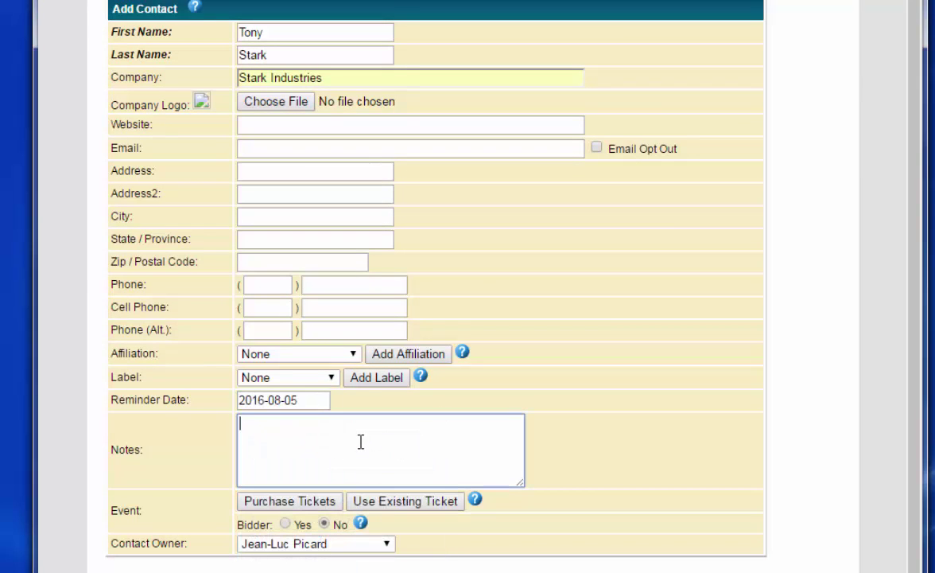
{"action": "type", "text": "Call Tony about the do"}
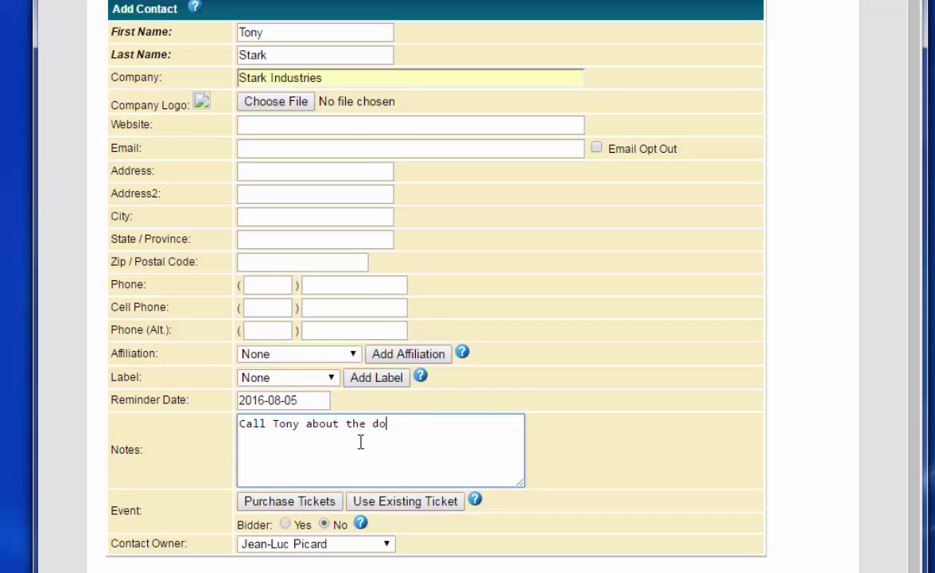
{"action": "type", "text": "nation"}
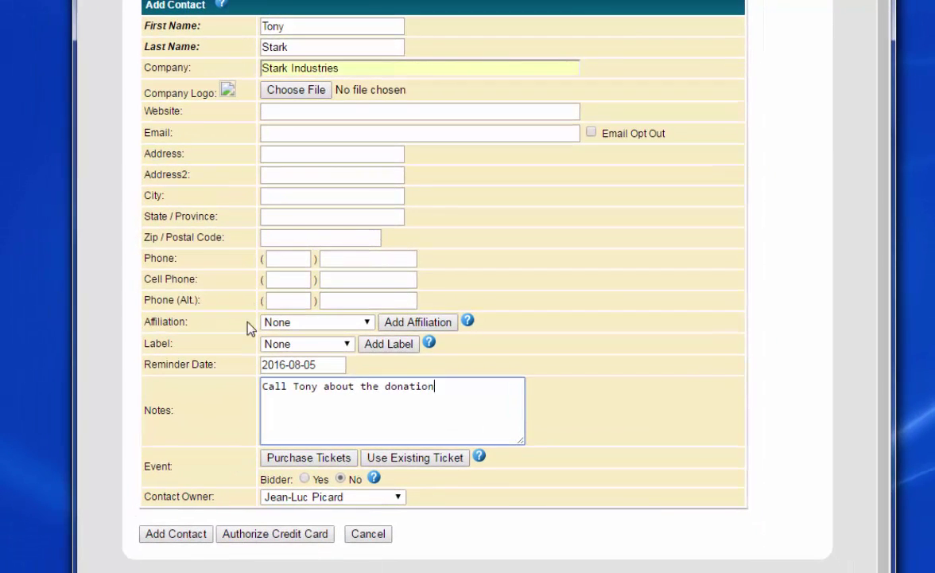
Save the contact and title the donation 'A Ride in the Rocket Man Suit'.
{"action": "left_click", "coordinate": [178, 534]}
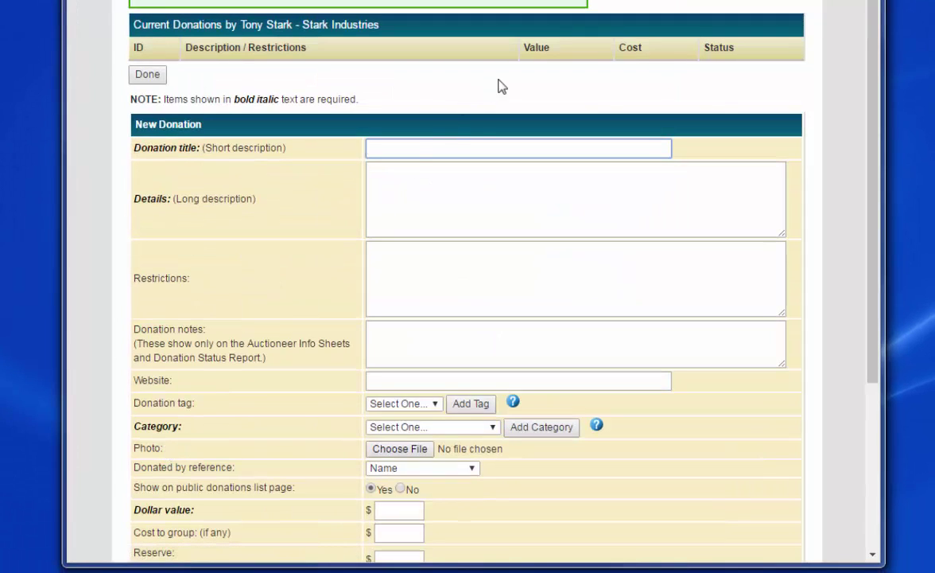
{"action": "scroll", "coordinate": [501, 86], "scroll_direction": "down", "scroll_amount": 1}
{"action": "scroll", "coordinate": [501, 86], "scroll_direction": "down", "scroll_amount": 1}
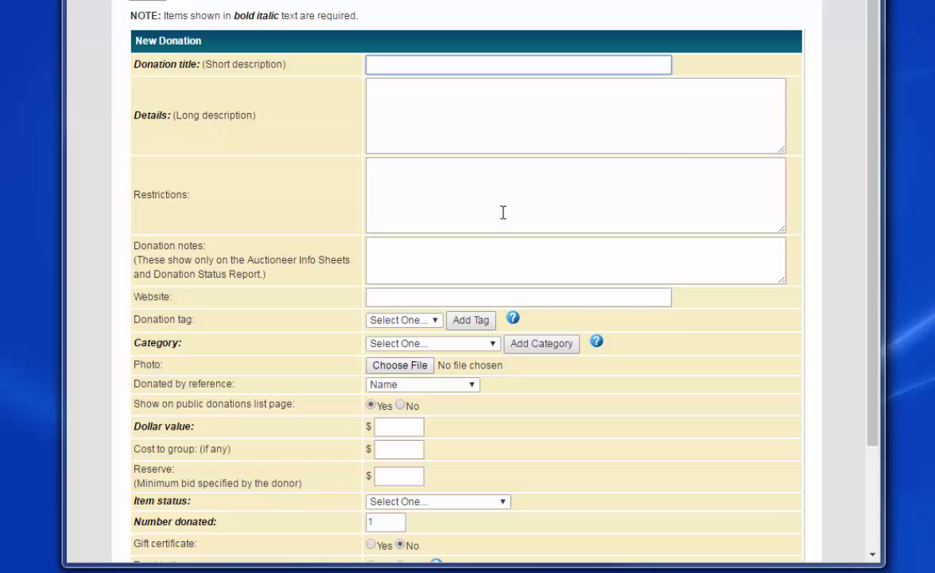
{"action": "type", "text": "A "}
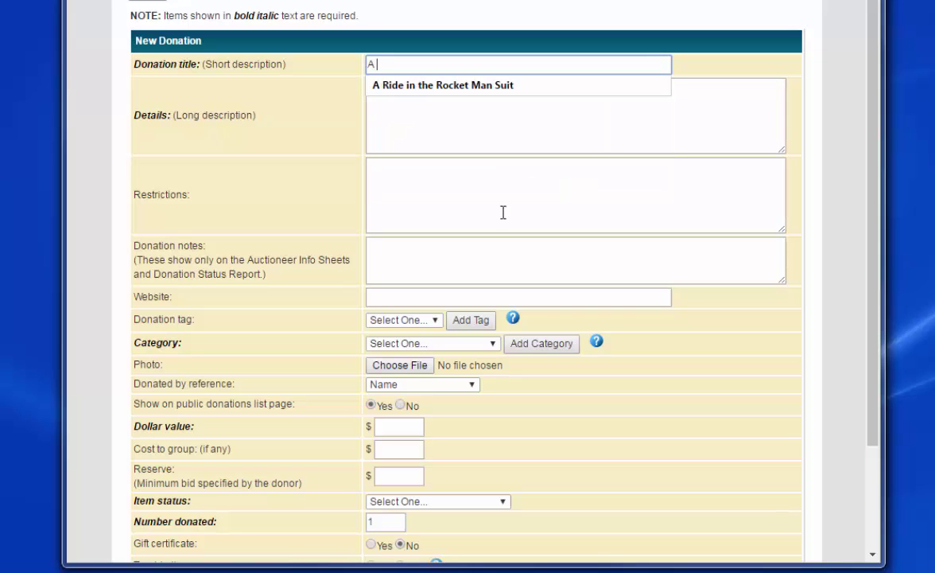
{"action": "type", "text": "R"}
{"action": "key", "text": "Down"}
{"action": "key", "text": "Tab"}
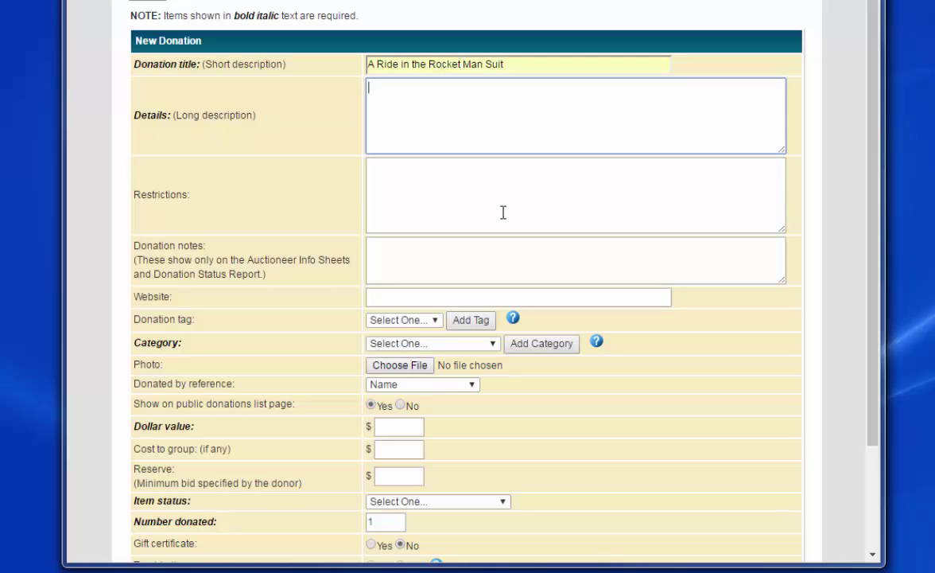
Enter details 'One hour ride. ..' and the claustrophobic/heights restriction, fixing its spelling.
{"action": "type", "text": "One hour ride. .."}
{"action": "key", "text": "Tab"}
{"action": "type", "text": "Mo"}
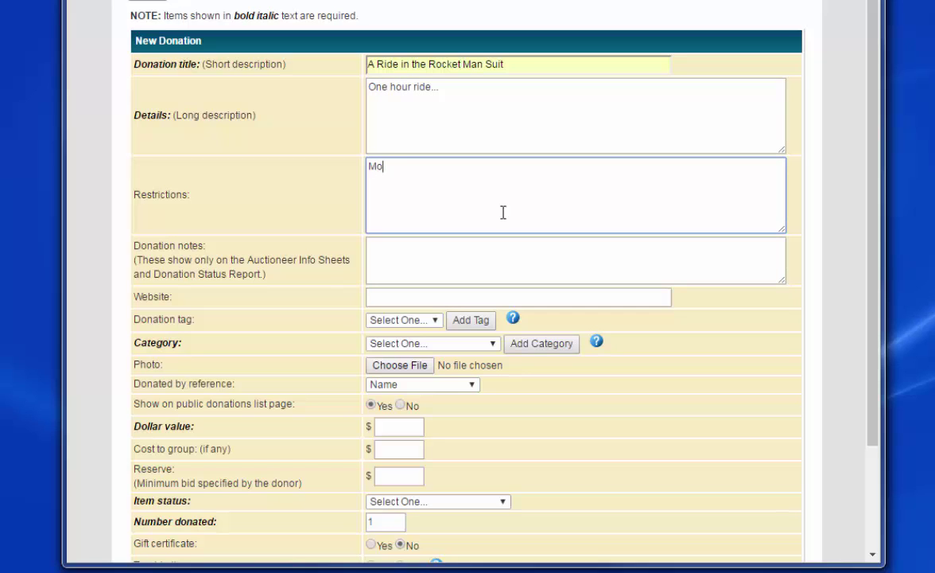
{"action": "type", "text": "st not be claustrophic"}
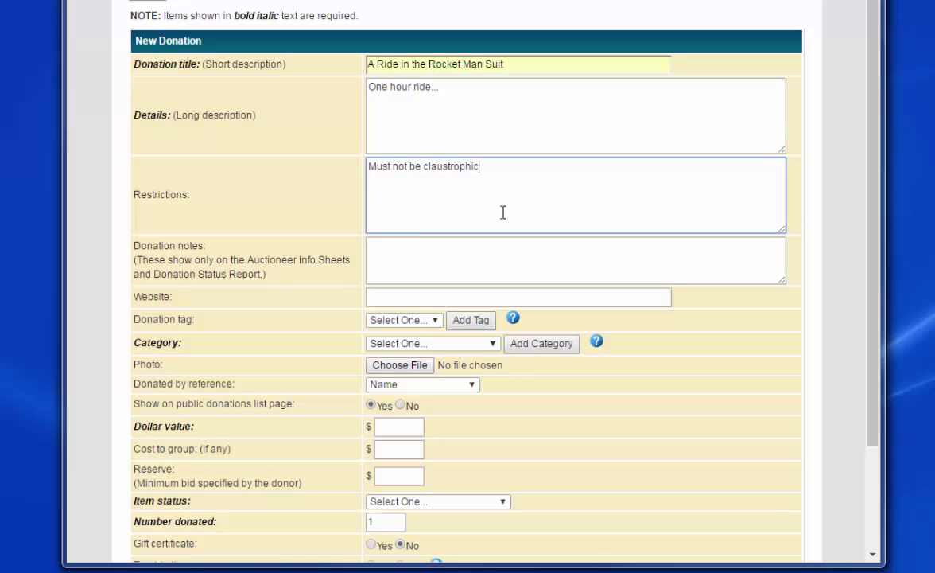
{"action": "type", "text": " or afraid of heights."}
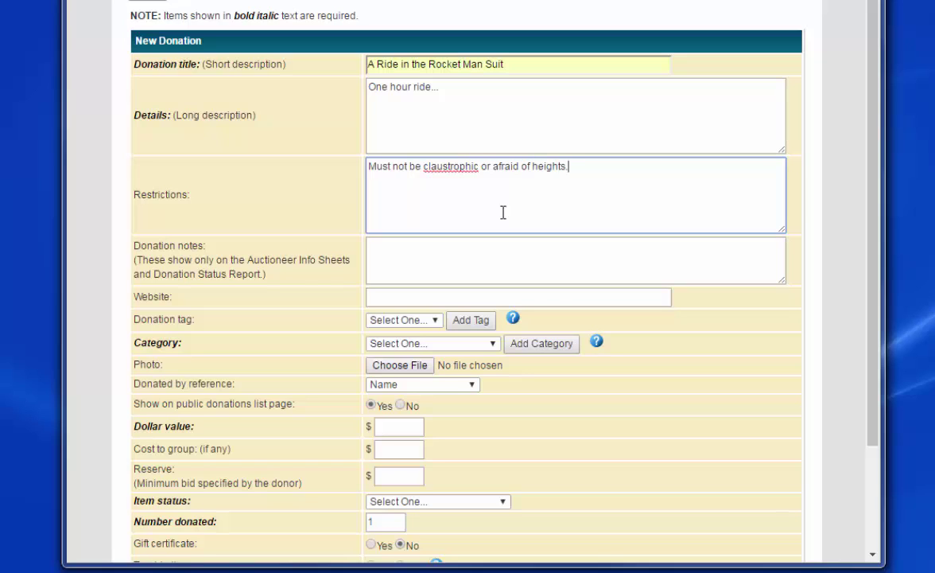
{"action": "right_click", "coordinate": [453, 167]}
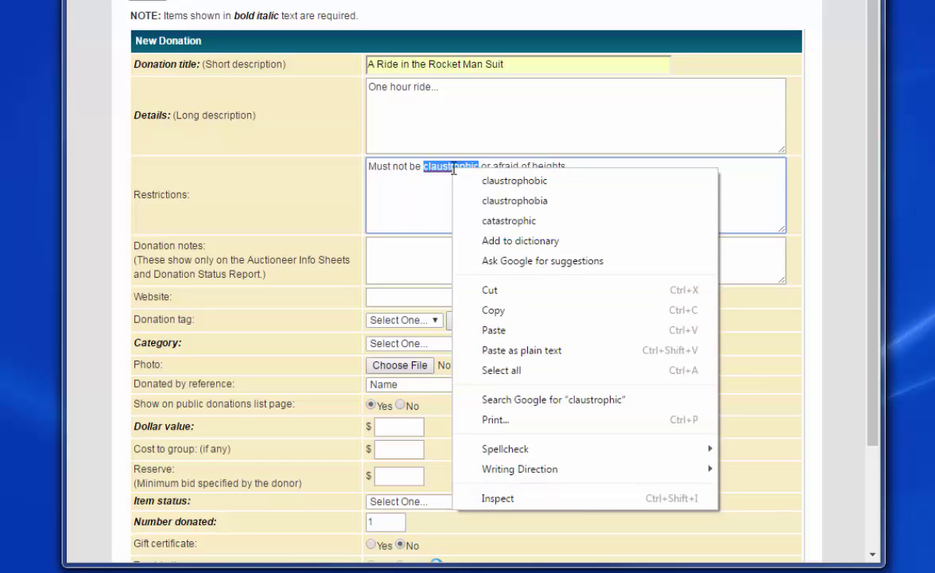
{"action": "left_click", "coordinate": [502, 184]}
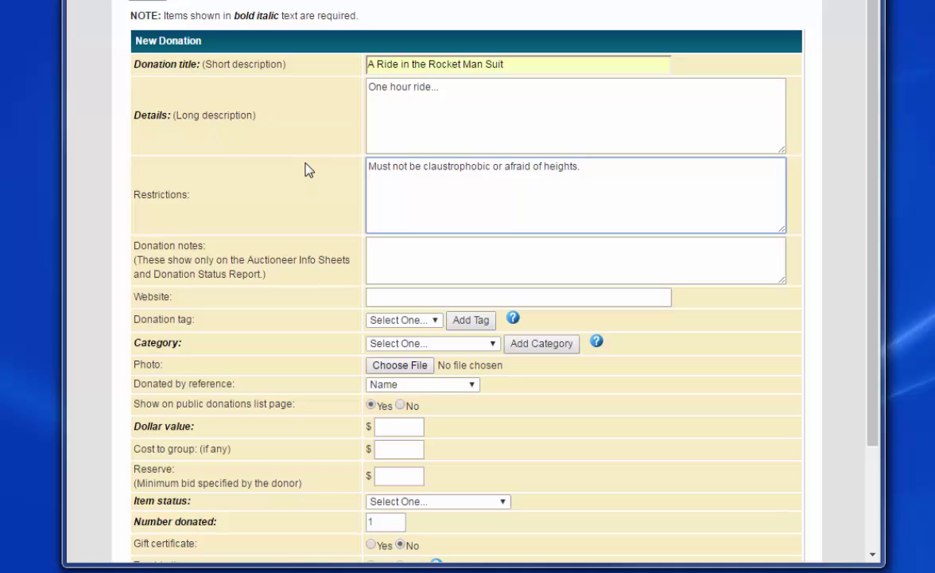
Choose Adventure as the donation category.
{"action": "scroll", "coordinate": [309, 170], "scroll_direction": "down", "scroll_amount": 3}
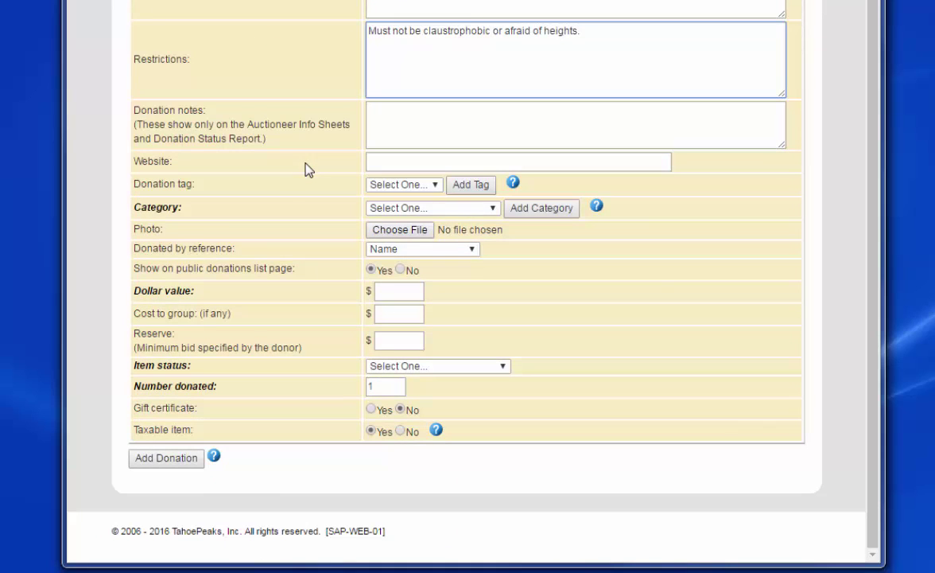
{"action": "left_click", "coordinate": [404, 209]}
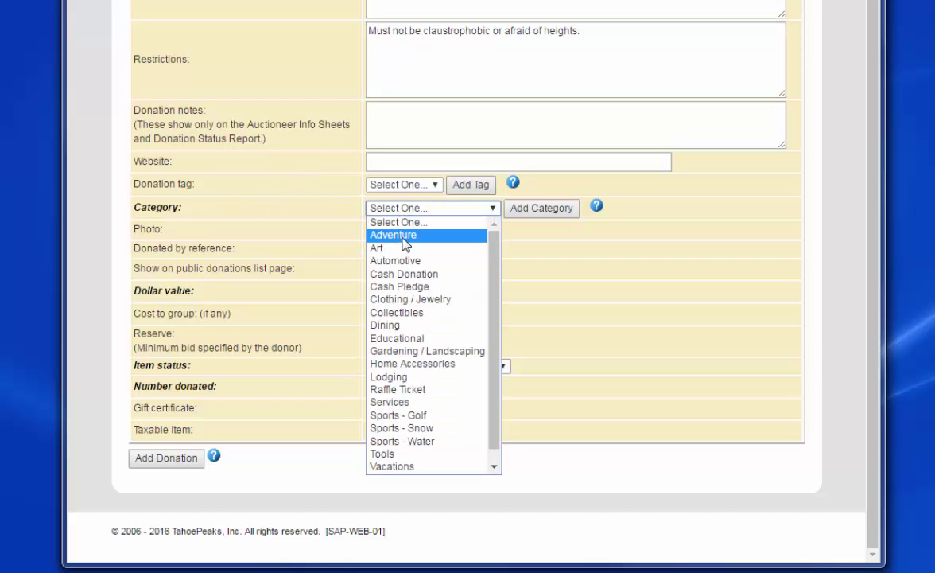
{"action": "left_click", "coordinate": [407, 236]}
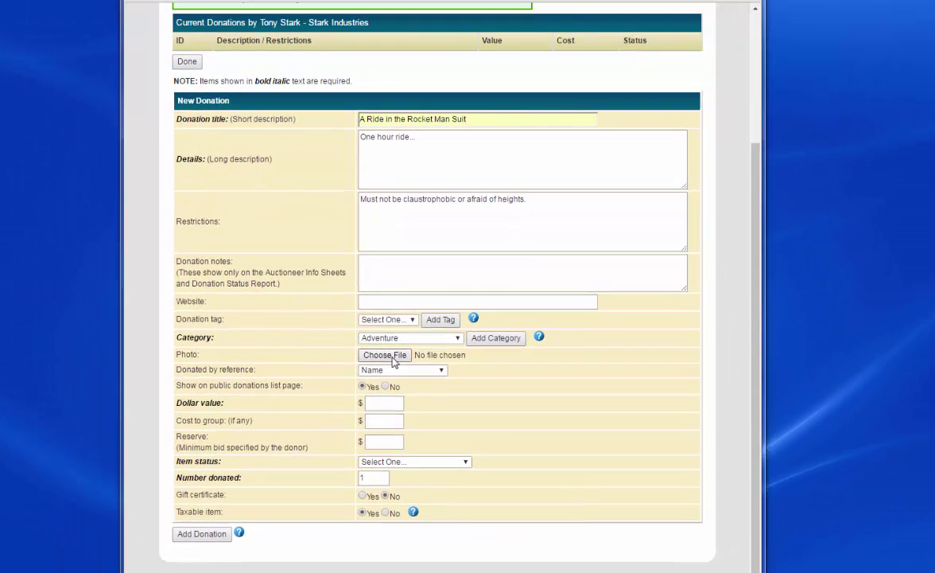
Attach rocketman.jpg as the donation photo and save the crop.
{"action": "left_click", "coordinate": [393, 360]}
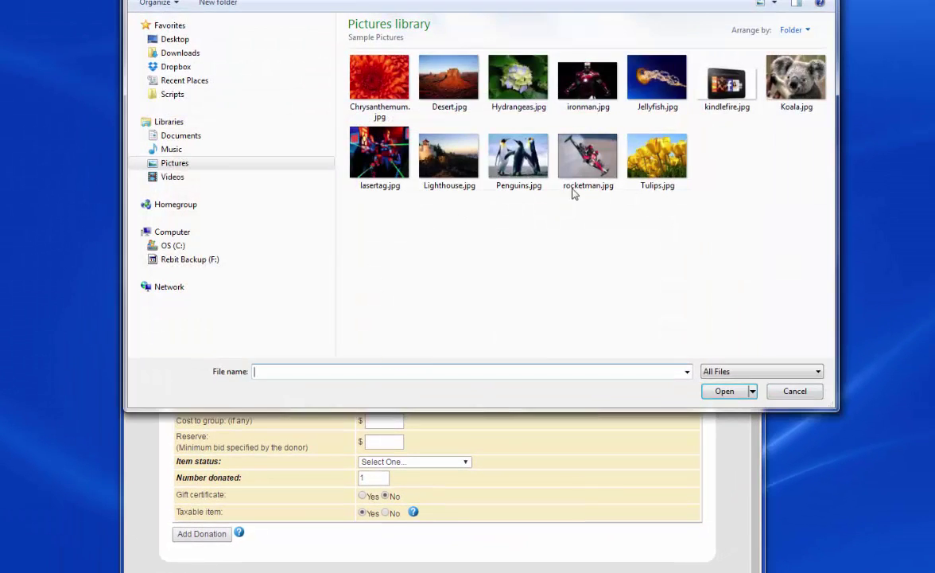
{"action": "double_click", "coordinate": [583, 151]}
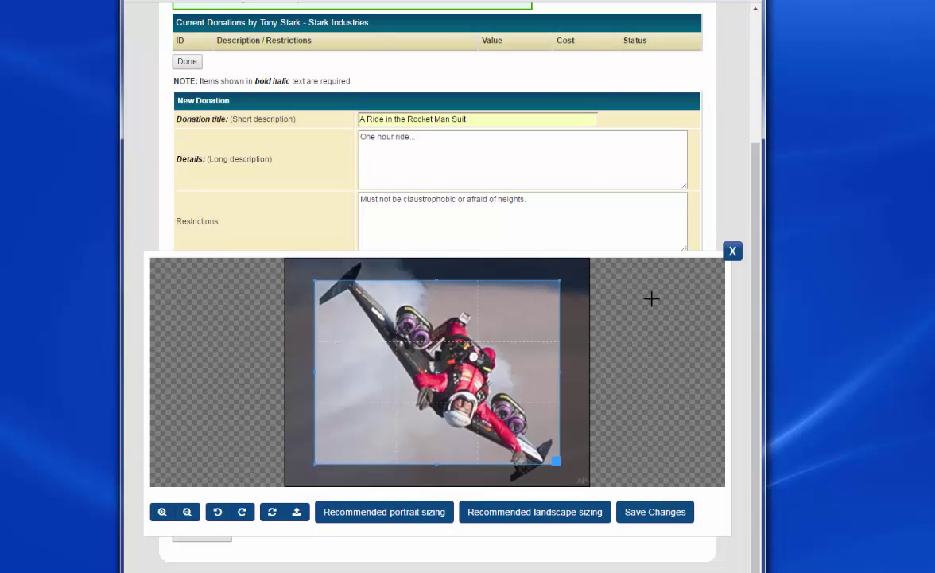
{"action": "scroll", "coordinate": [670, 371], "scroll_direction": "down", "scroll_amount": 2}
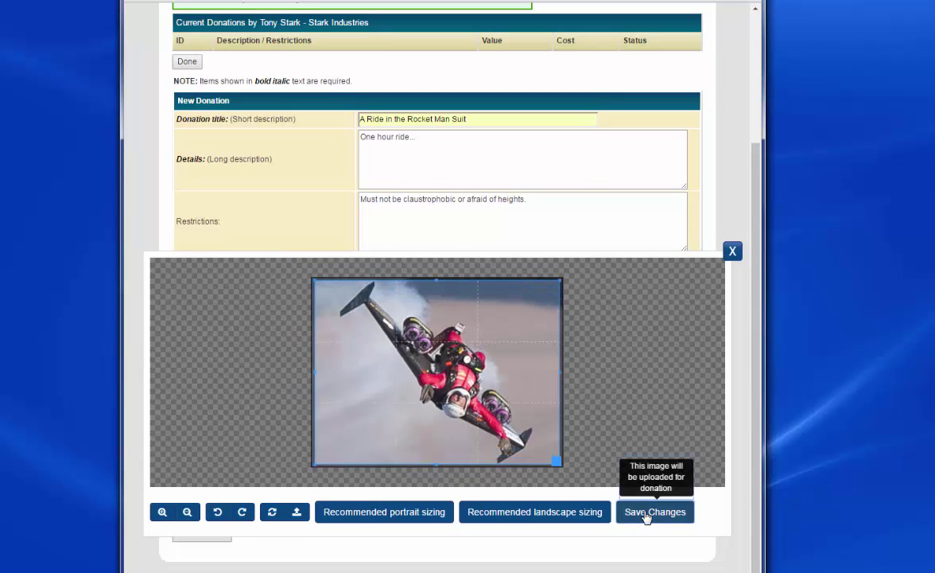
{"action": "left_click", "coordinate": [648, 513]}
Set value $5000, status Committed, number donated 2, gift certificate Yes, taxable No.
{"action": "scroll", "coordinate": [549, 397], "scroll_direction": "down", "scroll_amount": 1}
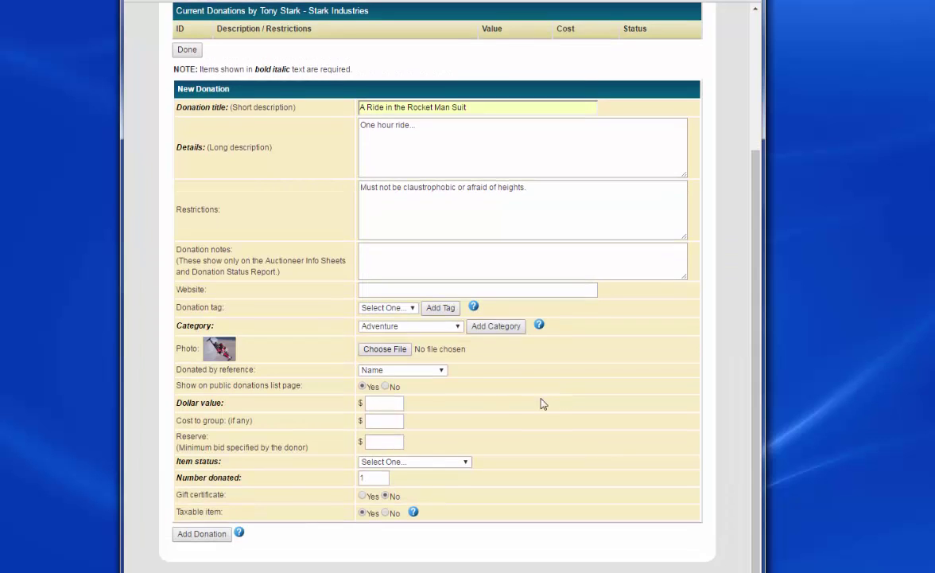
{"action": "left_click", "coordinate": [389, 403]}
{"action": "type", "text": "5000"}
{"action": "key", "text": "Tab"}
{"action": "left_click", "coordinate": [402, 461]}
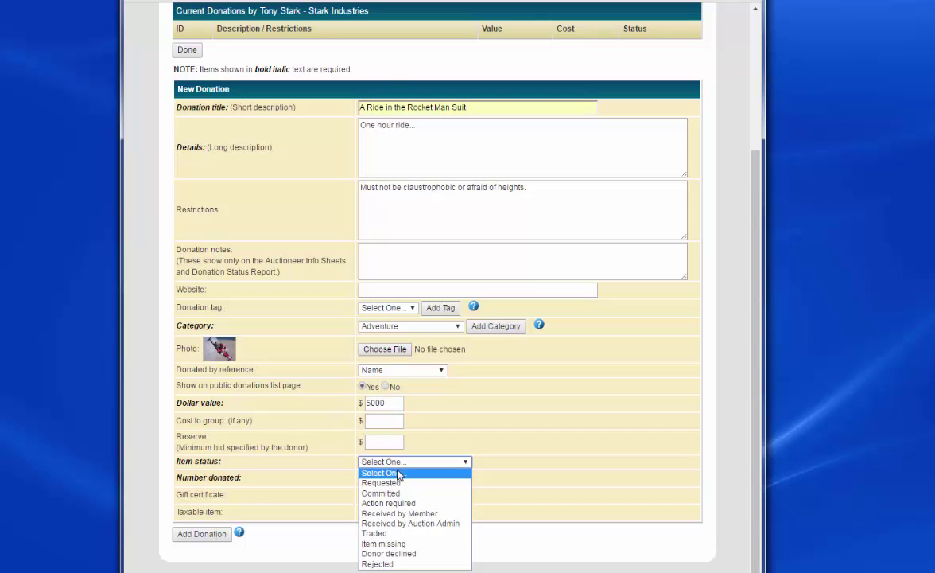
{"action": "left_click", "coordinate": [395, 495]}
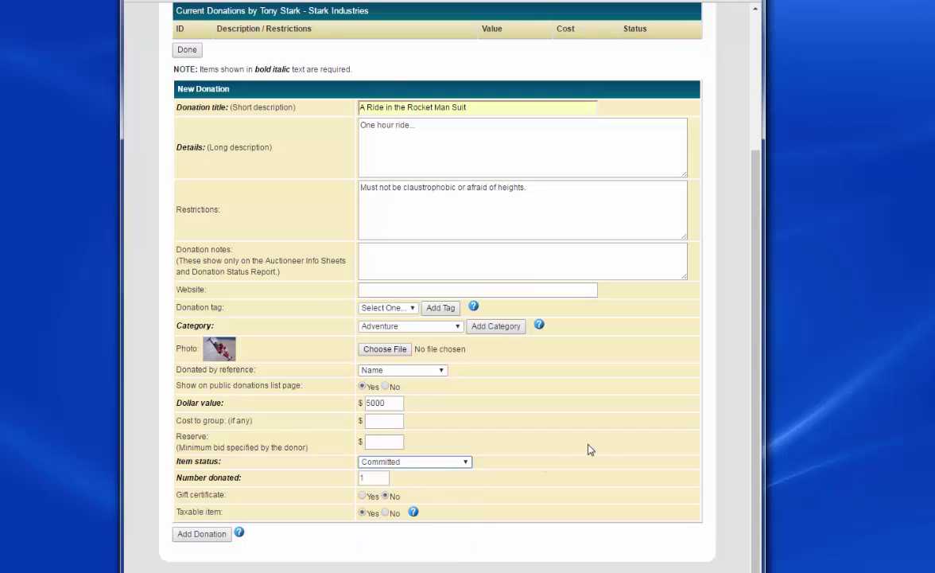
{"action": "left_click_drag", "start_coordinate": [367, 476], "coordinate": [358, 475]}
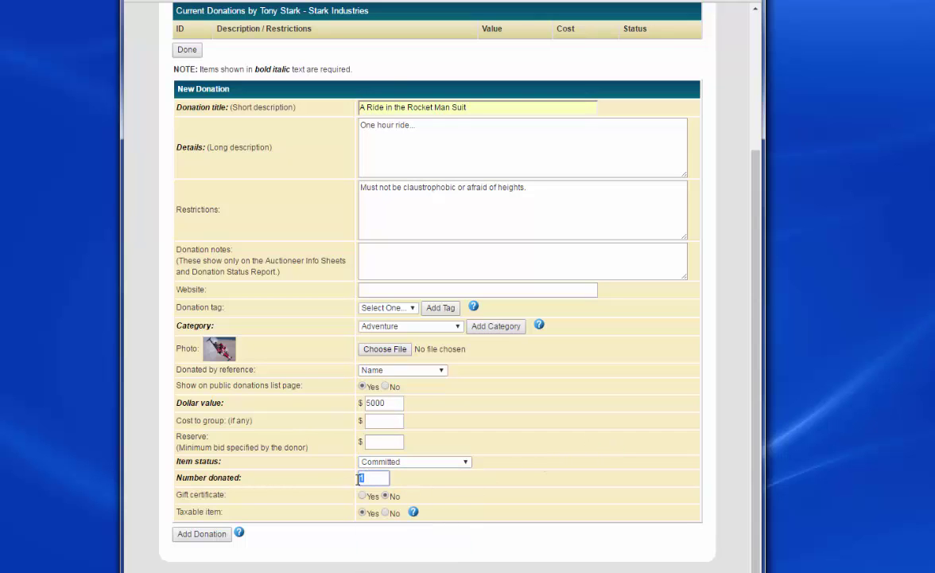
{"action": "type", "text": "2"}
{"action": "left_click", "coordinate": [363, 495]}
{"action": "left_click", "coordinate": [385, 512]}
Add the donation, acknowledge the Important notice, and bring up the donor's previous donations.
{"action": "left_click", "coordinate": [204, 535]}
{"action": "left_click", "coordinate": [559, 382]}
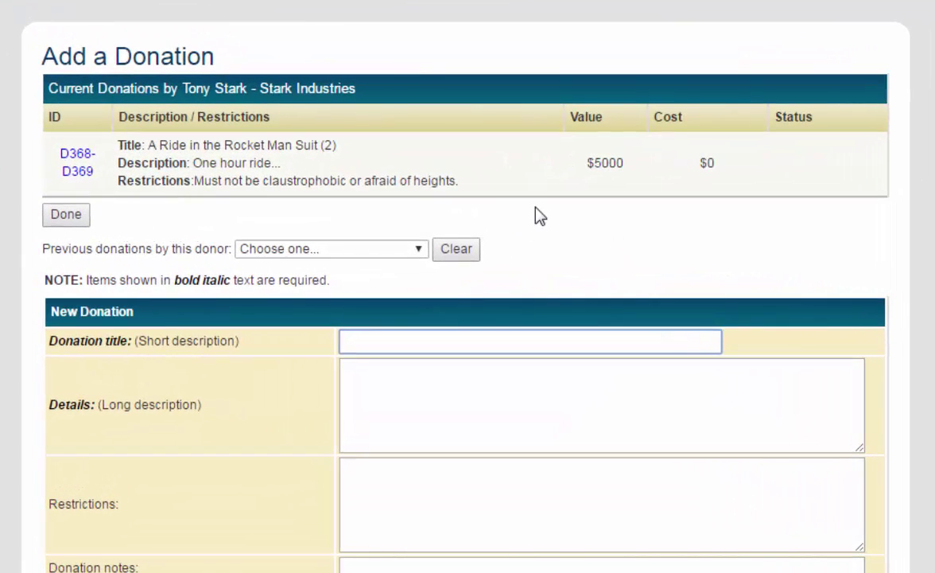
{"action": "left_click", "coordinate": [393, 255]}
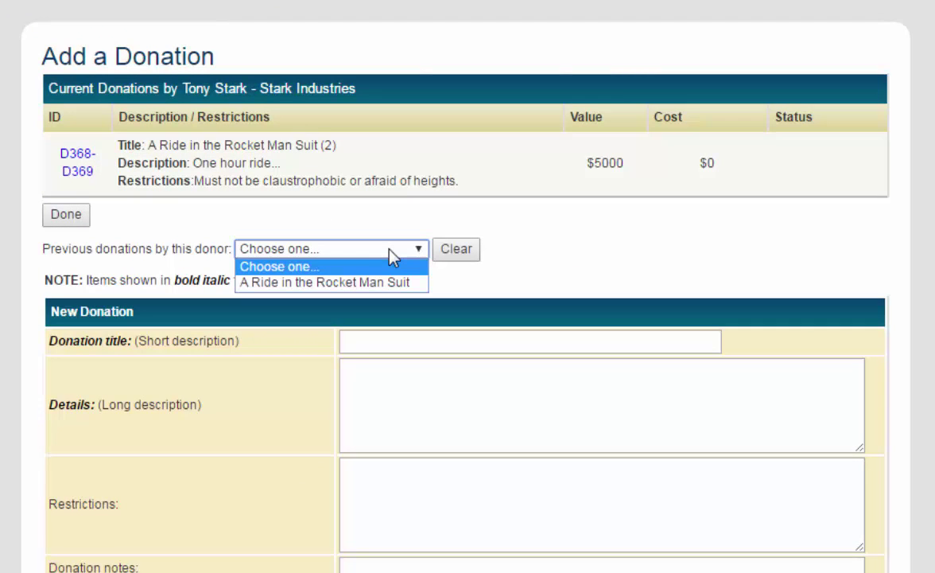
Copy the earlier Rocket Man Suit donation into the form, review it, then finish with Done.
{"action": "left_click", "coordinate": [370, 281]}
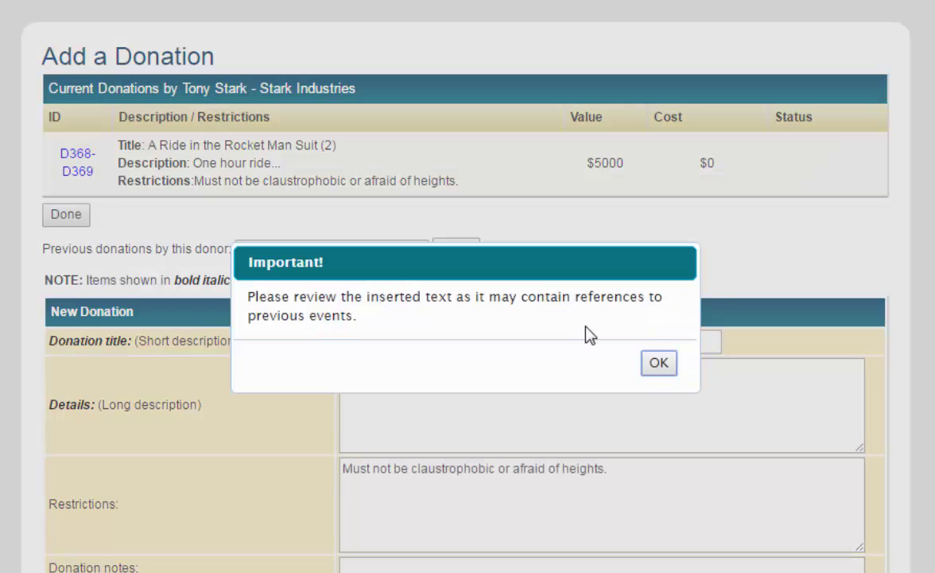
{"action": "left_click", "coordinate": [660, 374]}
{"action": "scroll", "coordinate": [672, 248], "scroll_direction": "down", "scroll_amount": 4}
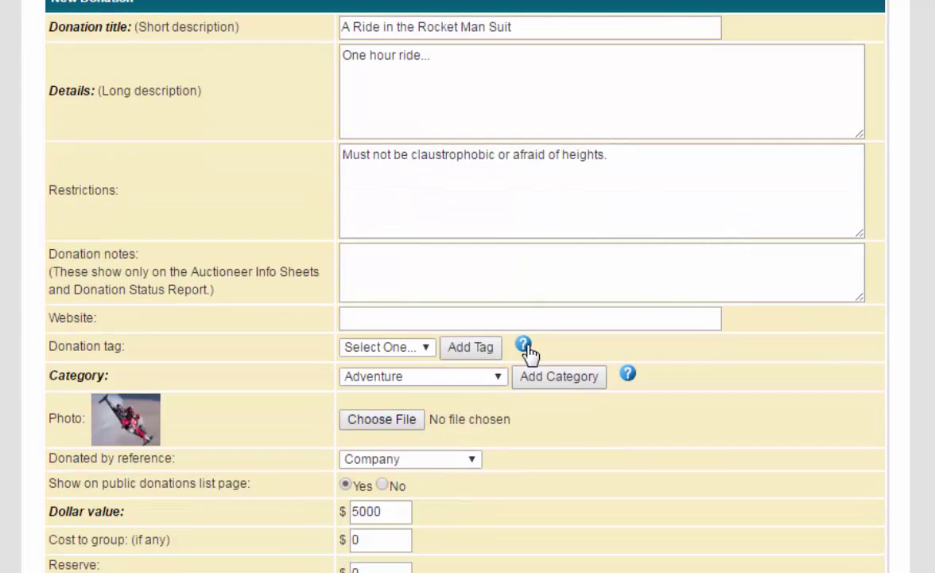
{"action": "scroll", "coordinate": [527, 348], "scroll_direction": "up", "scroll_amount": 4}
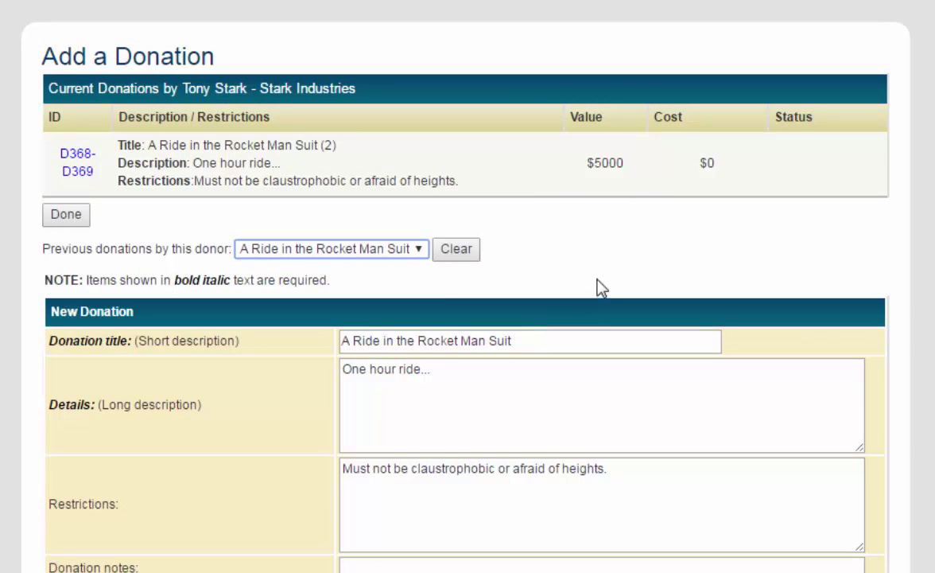
{"action": "left_click", "coordinate": [66, 216]}
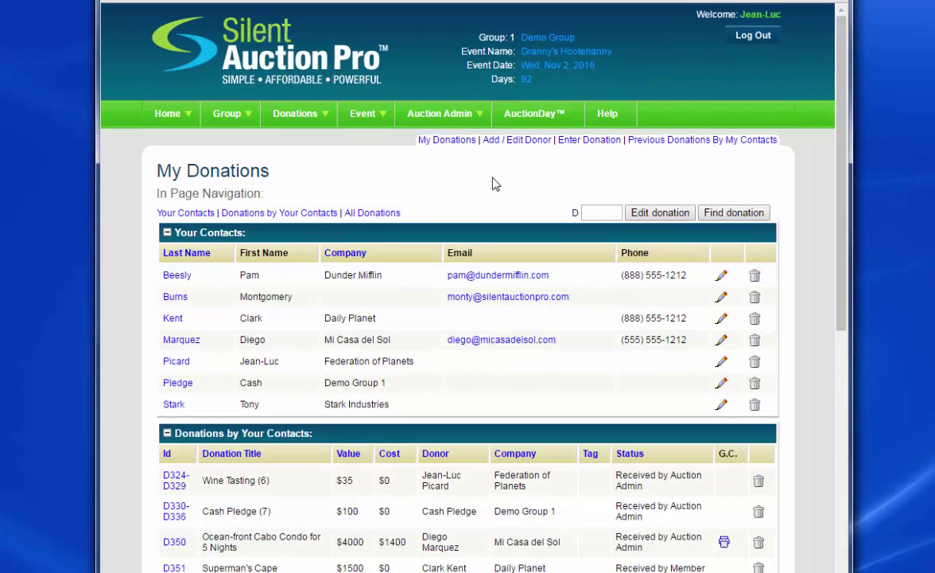
Collapse Your Contacts and open the Rocket Man Suit gift certificates, declining the print prompt.
{"action": "left_click", "coordinate": [167, 233]}
{"action": "scroll", "coordinate": [407, 237], "scroll_direction": "down", "scroll_amount": 1}
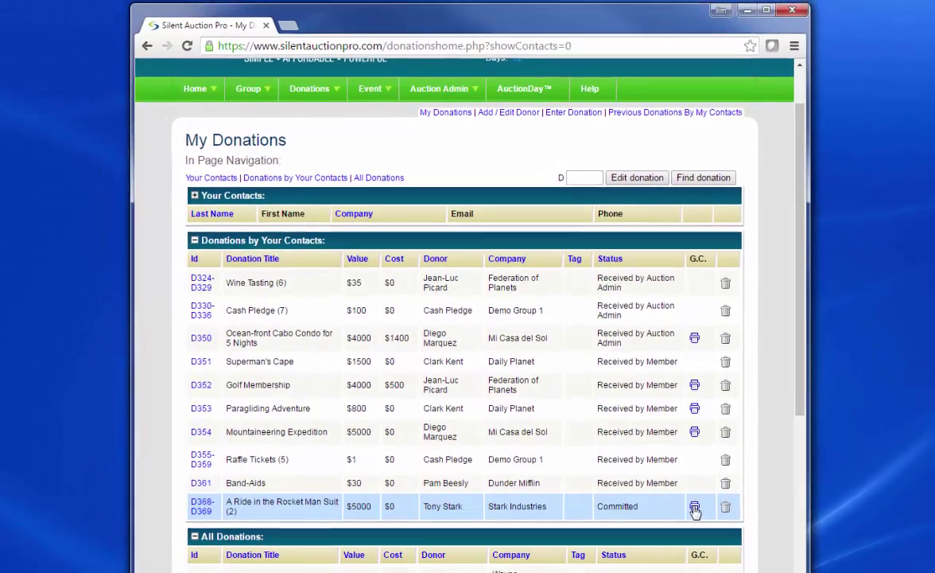
{"action": "left_click", "coordinate": [694, 509]}
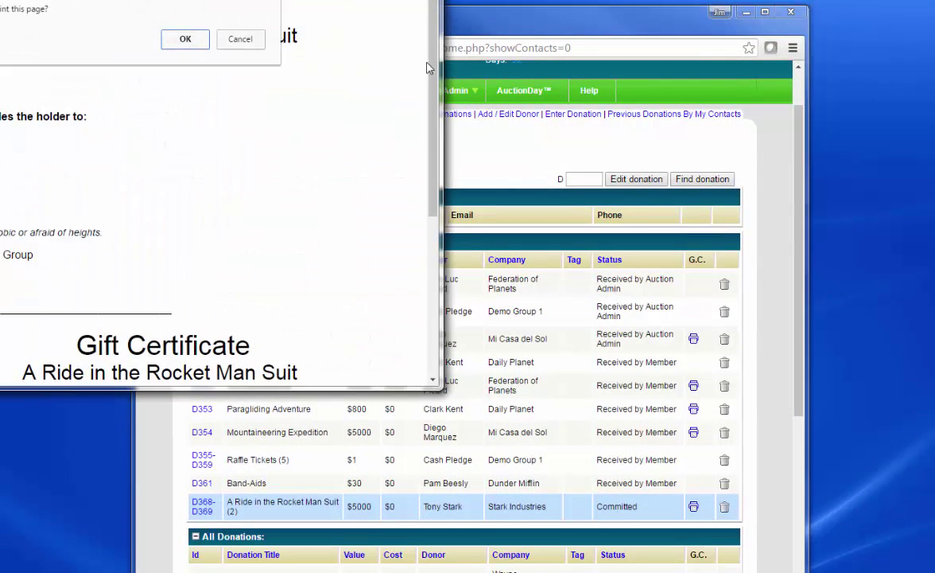
{"action": "left_click", "coordinate": [225, 41]}
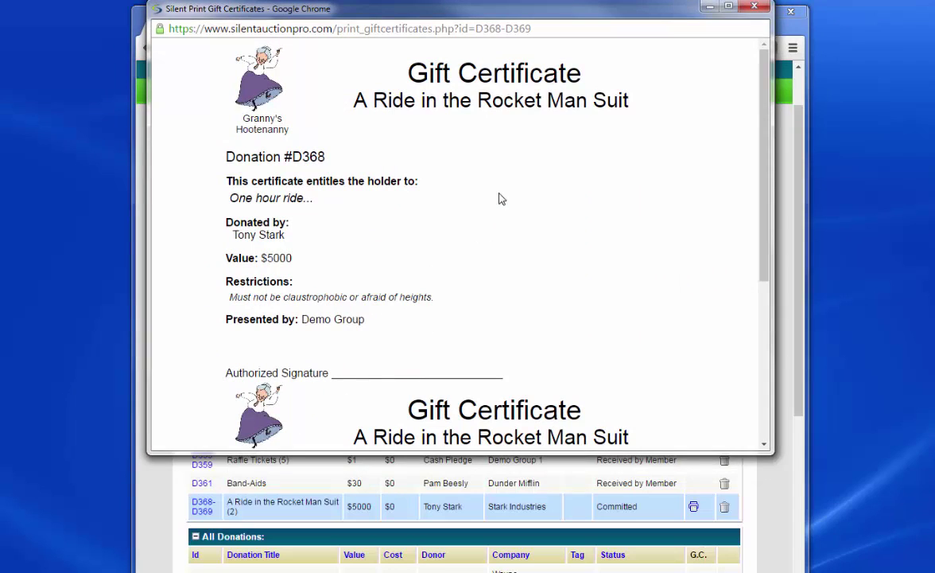
Review the 2-sheet D368–D369 certificate print preview, then cancel without printing.
{"action": "right_click", "coordinate": [460, 178]}
{"action": "left_click", "coordinate": [509, 248]}
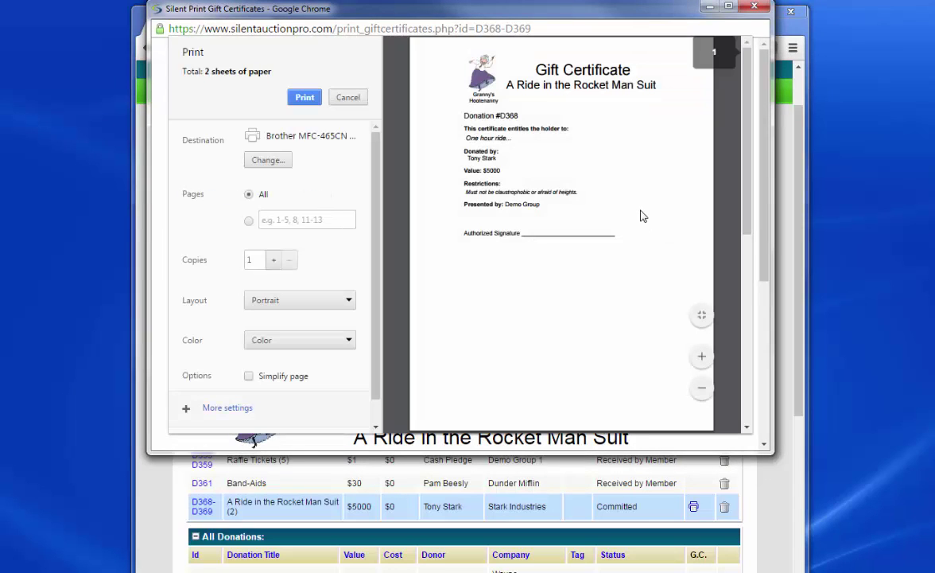
{"action": "scroll", "coordinate": [643, 216], "scroll_direction": "down", "scroll_amount": 5}
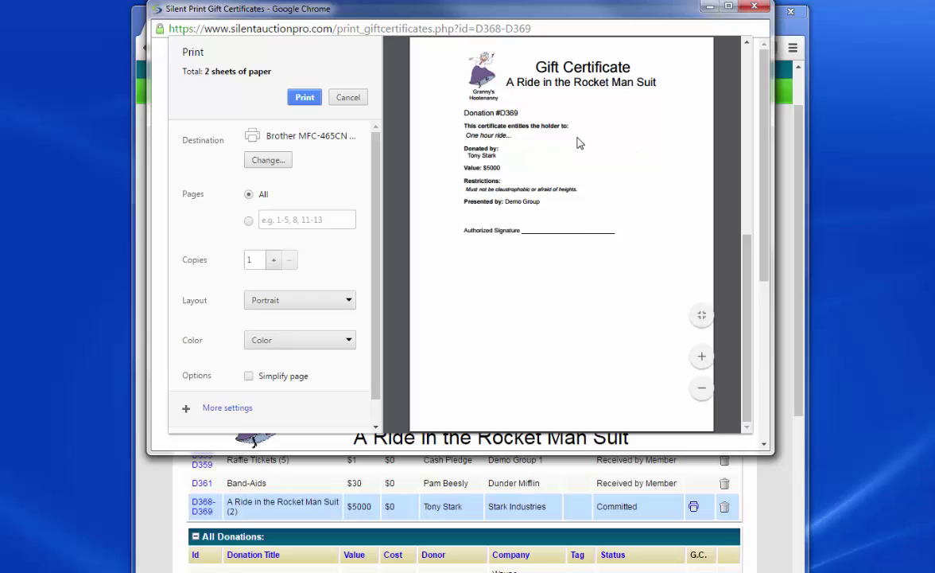
{"action": "left_click_drag", "start_coordinate": [466, 136], "coordinate": [511, 137]}
{"action": "left_click", "coordinate": [348, 97]}
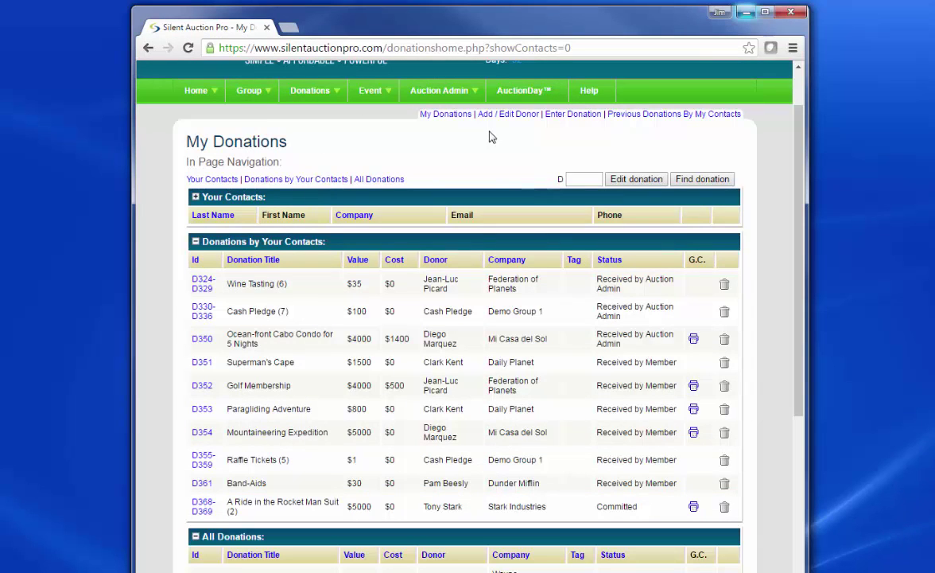
Open My Event and scroll through the donation, category and member totals tables.
{"action": "scroll", "coordinate": [491, 163], "scroll_direction": "up", "scroll_amount": 1}
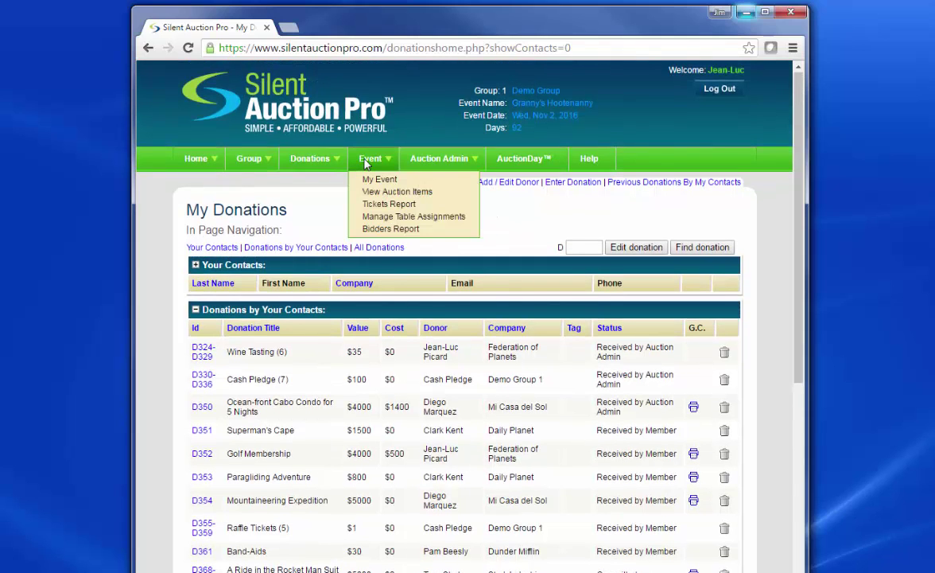
{"action": "left_click", "coordinate": [366, 163]}
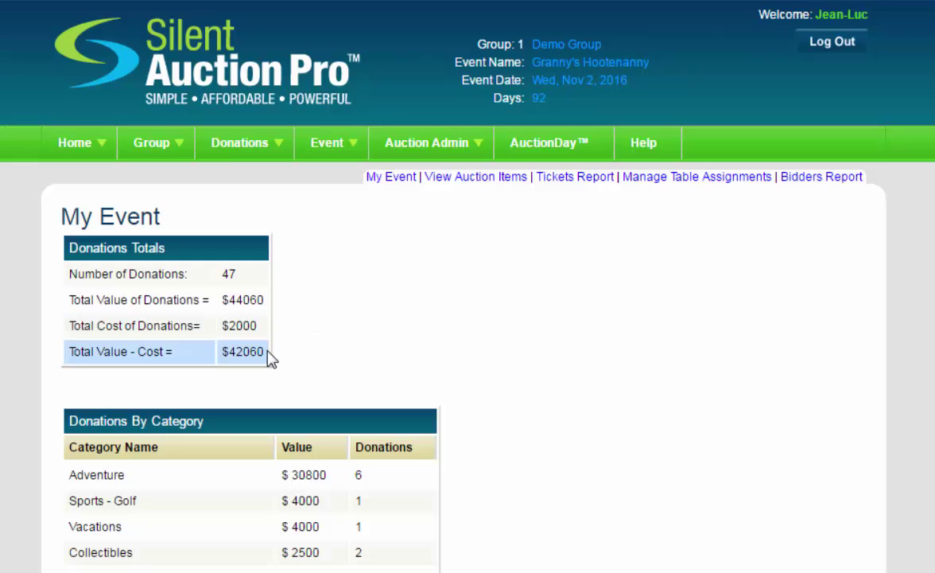
{"action": "scroll", "coordinate": [555, 341], "scroll_direction": "down", "scroll_amount": 3}
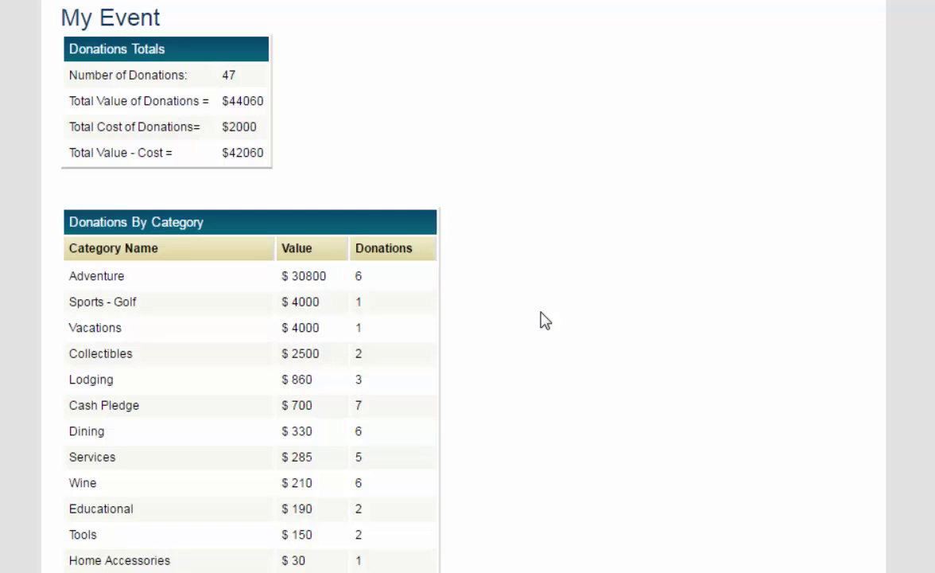
{"action": "scroll", "coordinate": [541, 313], "scroll_direction": "down", "scroll_amount": 5}
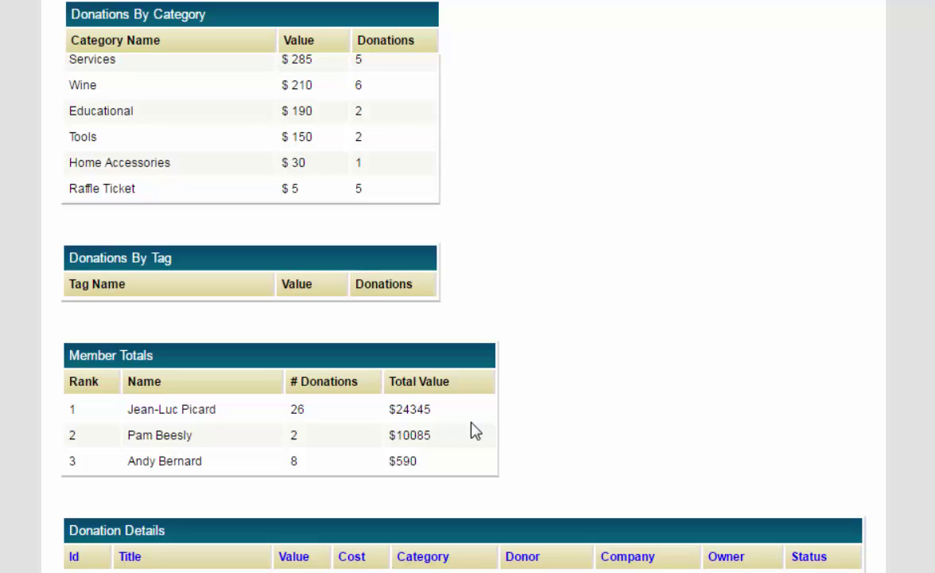
{"action": "scroll", "coordinate": [660, 354], "scroll_direction": "down", "scroll_amount": 4}
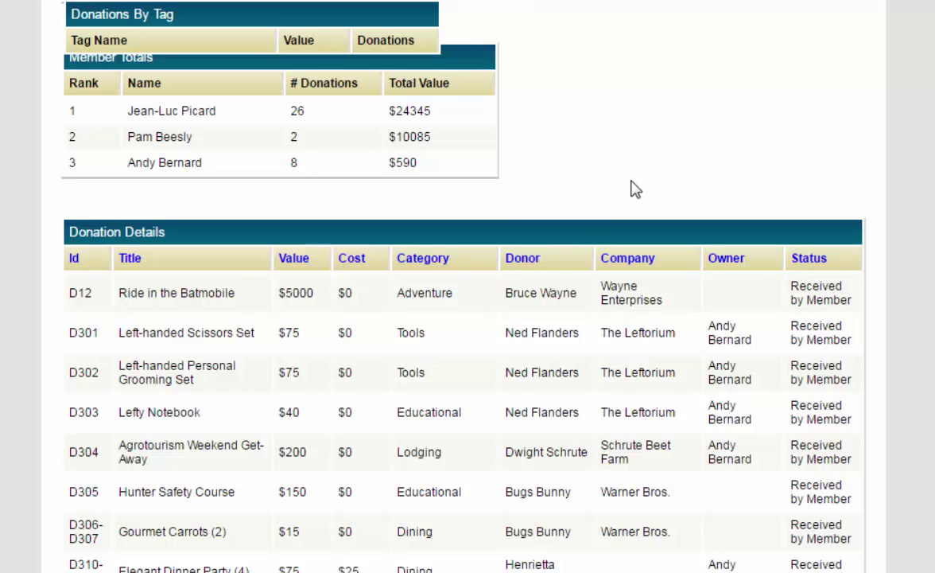
{"action": "scroll", "coordinate": [637, 190], "scroll_direction": "up", "scroll_amount": 10}
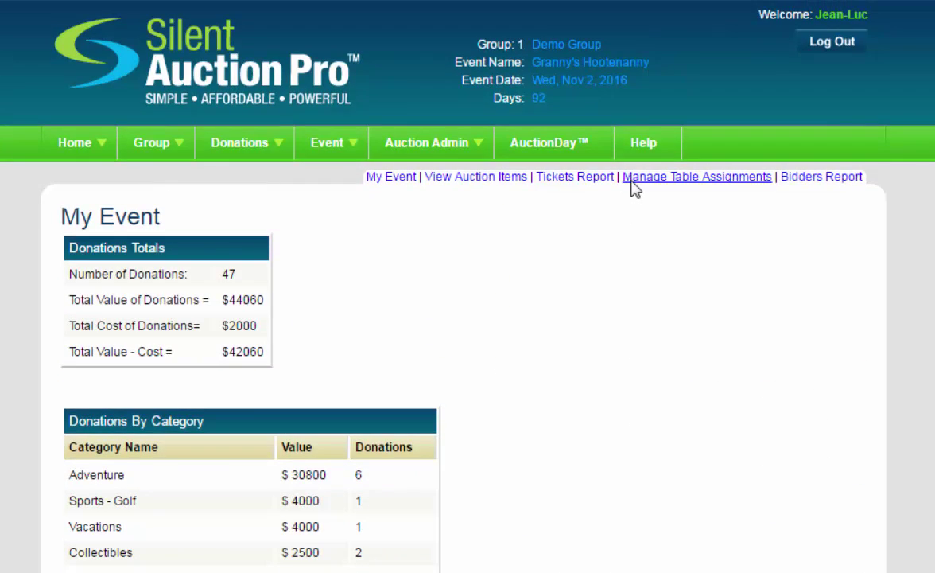
From Auction Administration, open the Write Letters, Emails, Texts or Custom Reports page.
{"action": "left_click", "coordinate": [407, 148]}
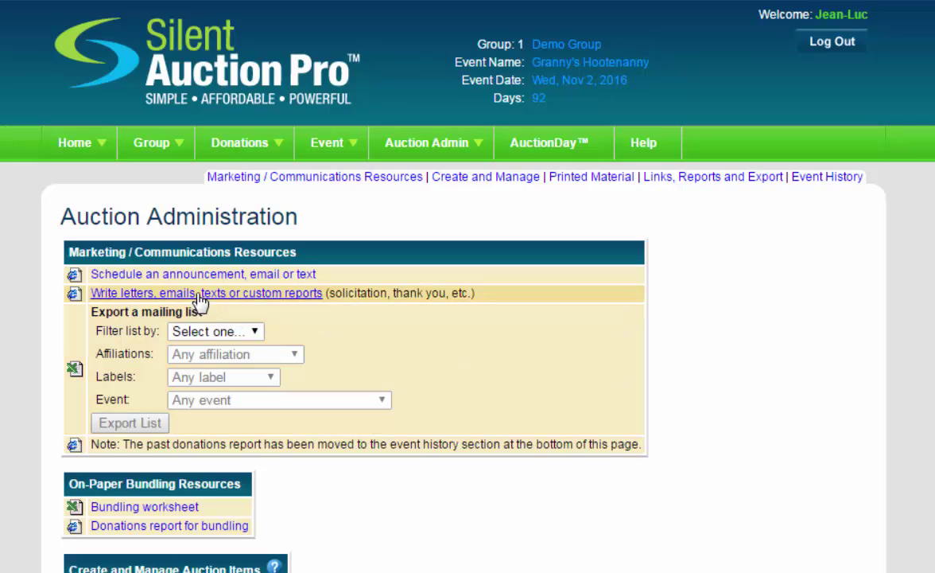
{"action": "left_click", "coordinate": [199, 294]}
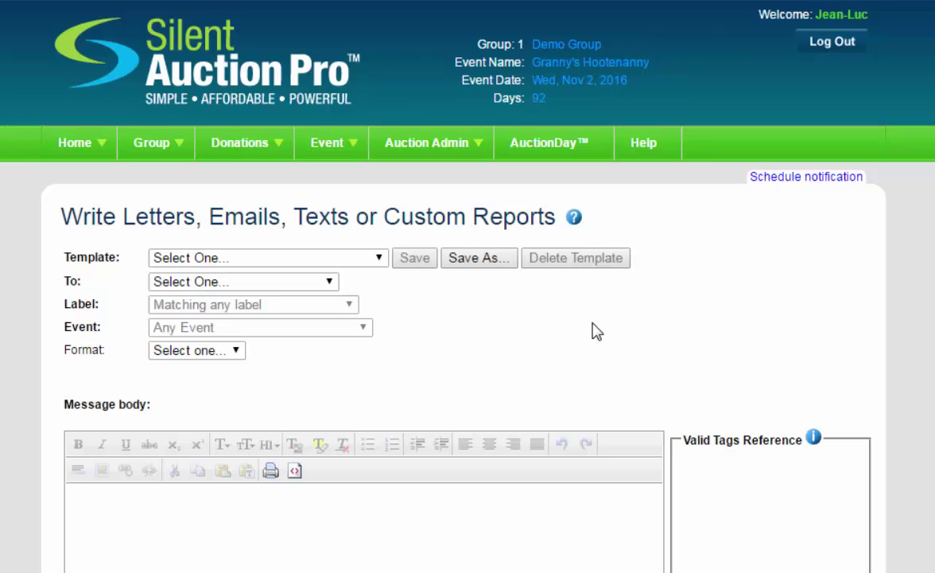
Load the Donor Thank You Template addressed to Donors in Email format.
{"action": "left_click", "coordinate": [300, 265]}
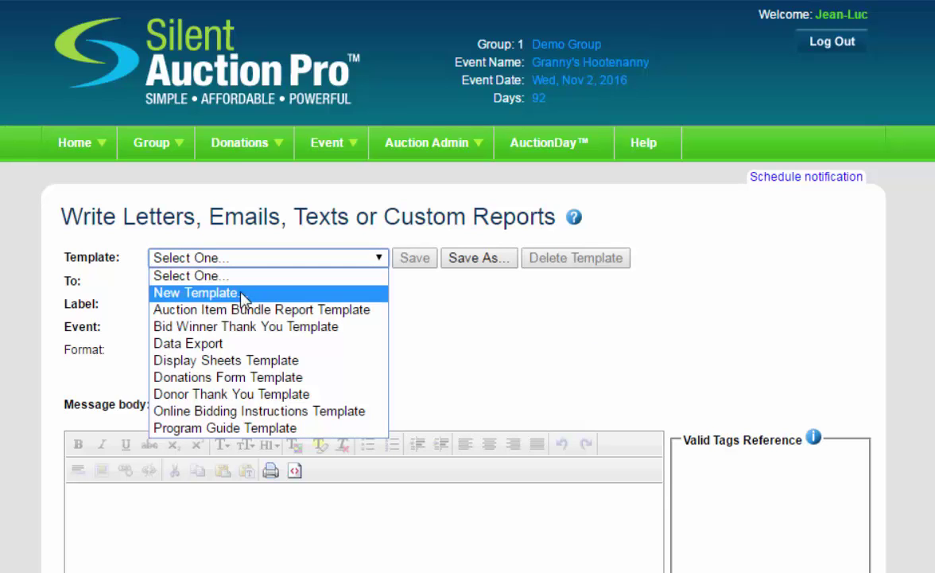
{"action": "left_click", "coordinate": [241, 394]}
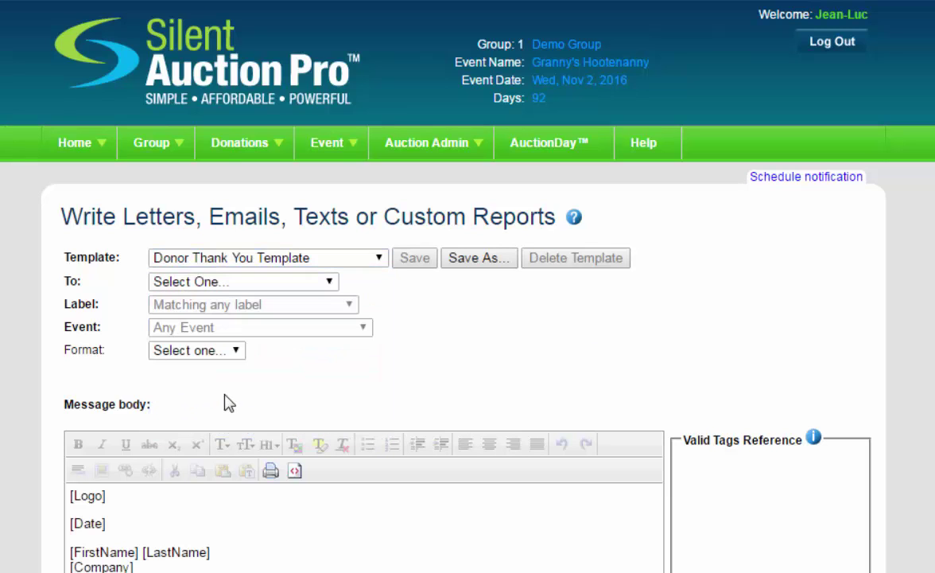
{"action": "left_click", "coordinate": [291, 282]}
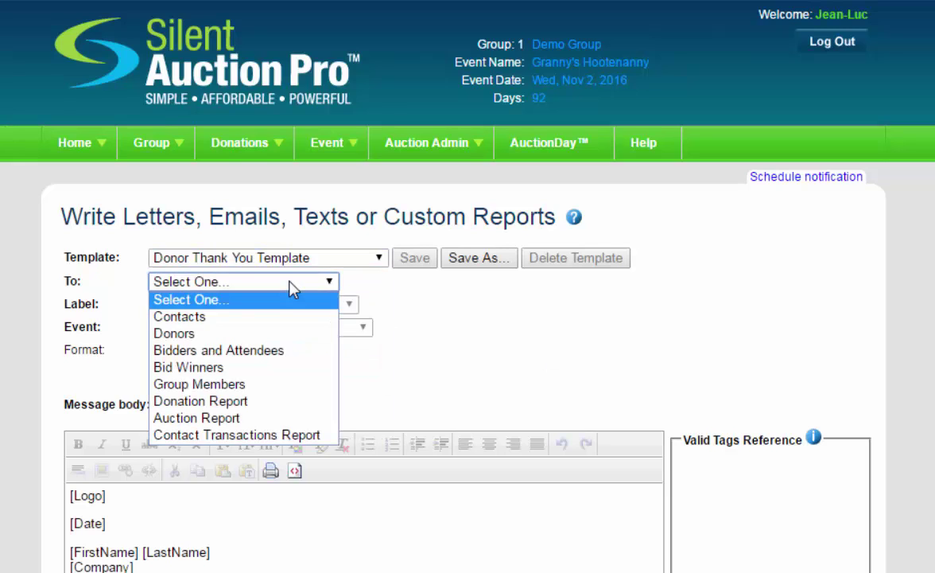
{"action": "left_click", "coordinate": [187, 334]}
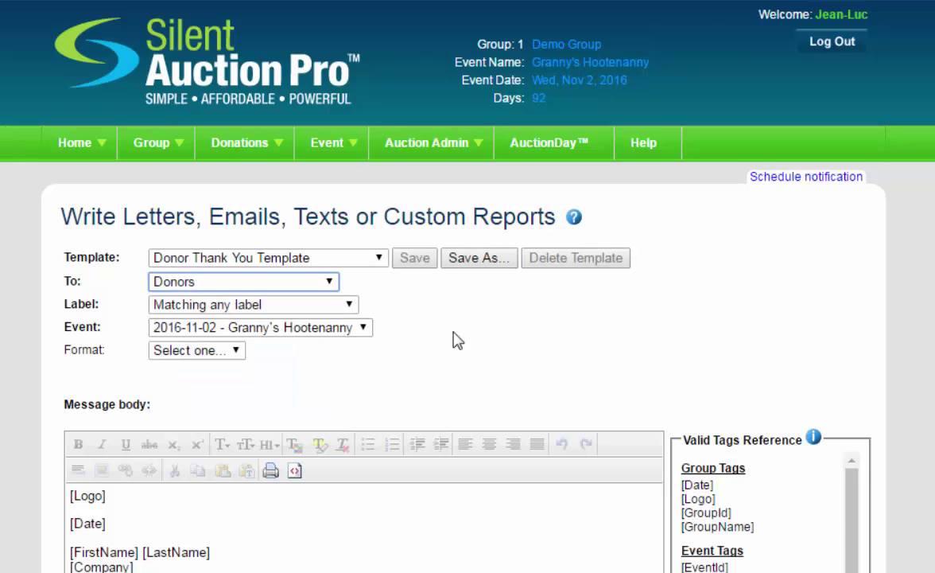
{"action": "left_click", "coordinate": [221, 356]}
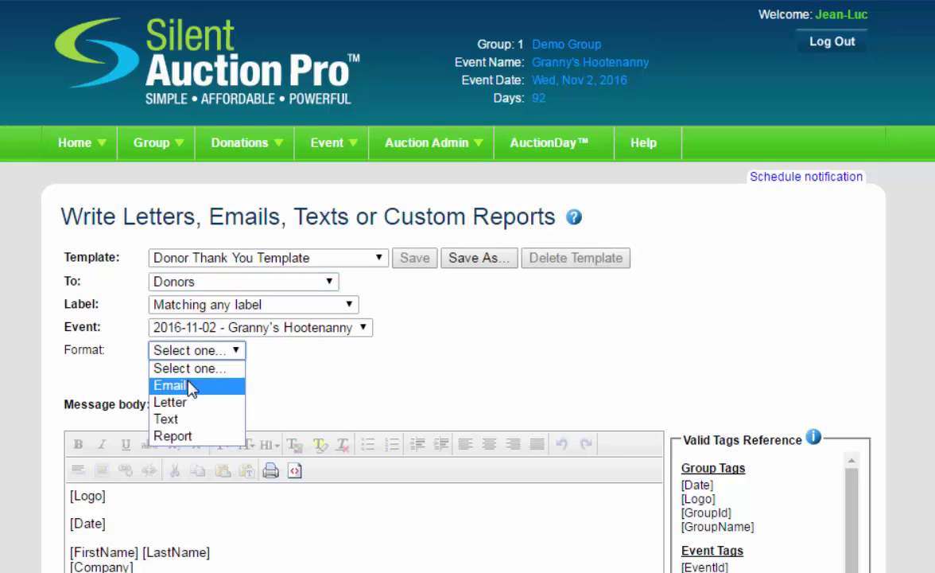
{"action": "left_click", "coordinate": [190, 387]}
Enter the subject 'Thank you!' and review the thank-you message body.
{"action": "left_click", "coordinate": [197, 375]}
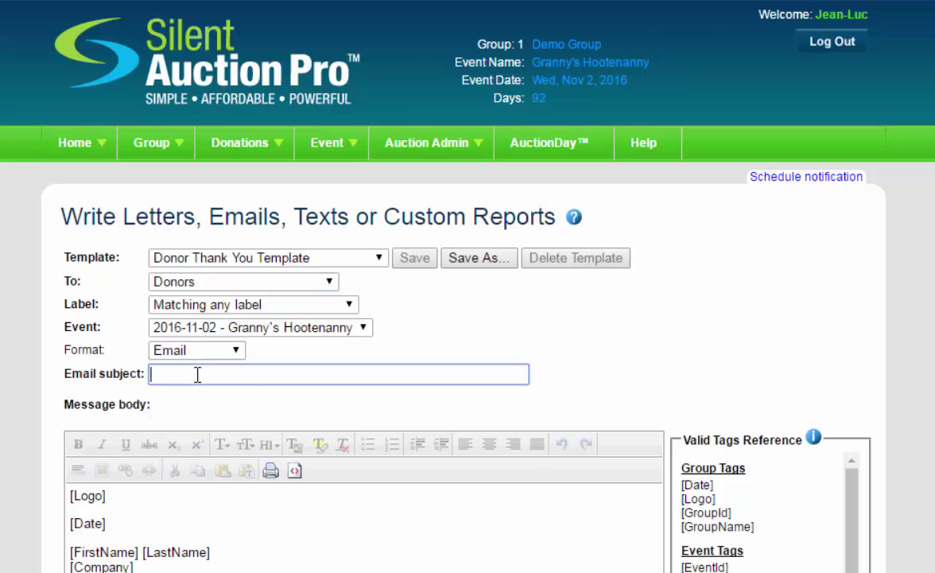
{"action": "type", "text": "Tha"}
{"action": "key", "text": "Down"}
{"action": "key", "text": "Return"}
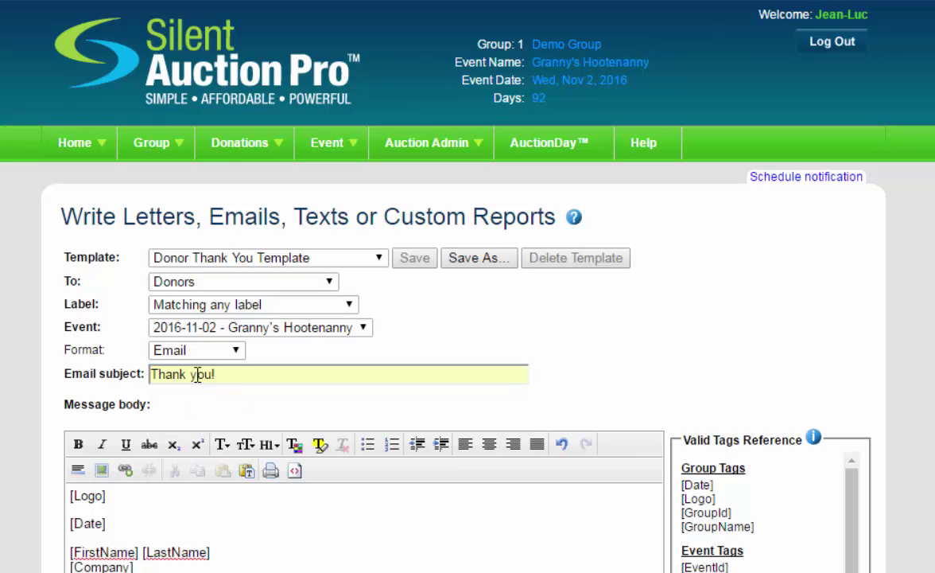
{"action": "scroll", "coordinate": [350, 407], "scroll_direction": "down", "scroll_amount": 5}
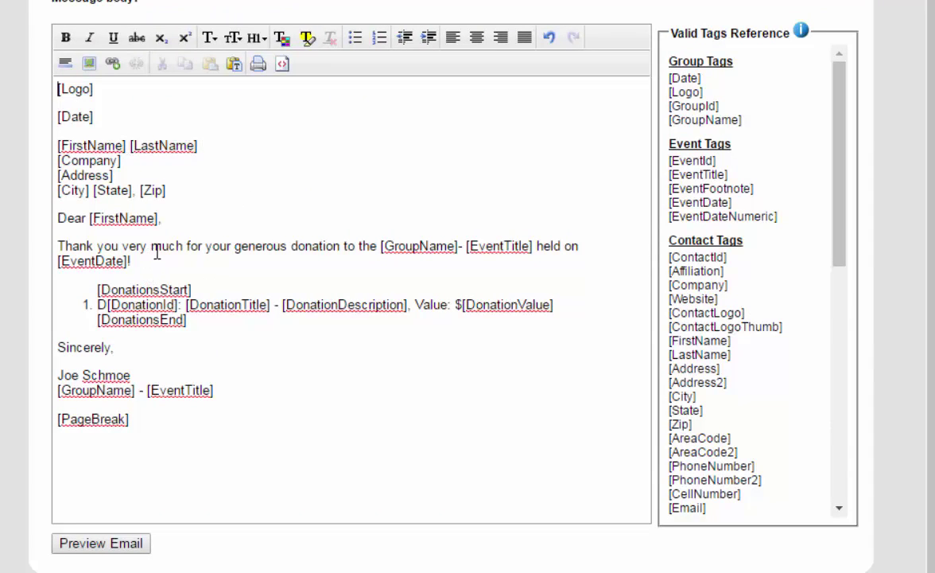
{"action": "left_click_drag", "start_coordinate": [156, 251], "coordinate": [259, 248]}
{"action": "left_click", "coordinate": [271, 278]}
{"action": "left_click", "coordinate": [101, 543]}
{"action": "scroll", "coordinate": [199, 393], "scroll_direction": "down", "scroll_amount": 1}
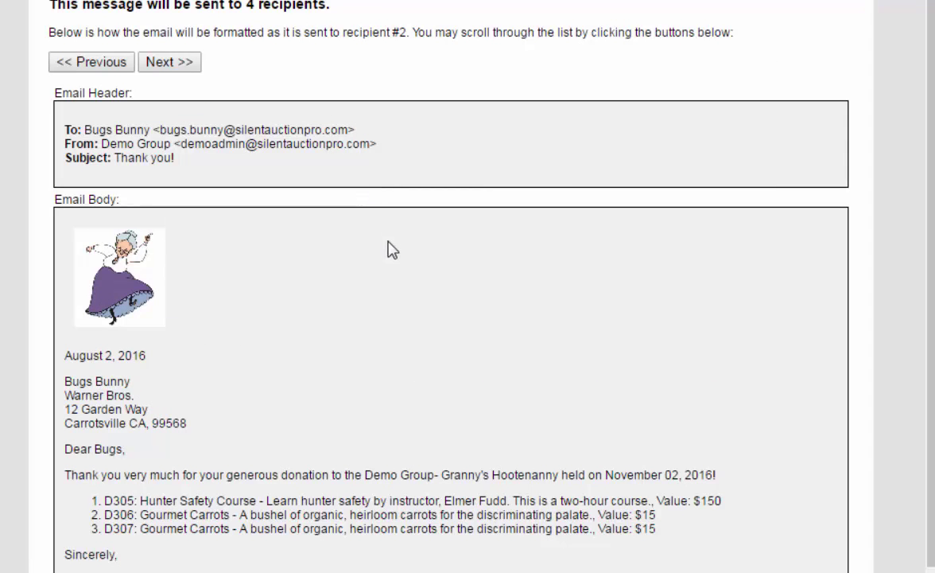
{"action": "scroll", "coordinate": [392, 250], "scroll_direction": "down", "scroll_amount": 3}
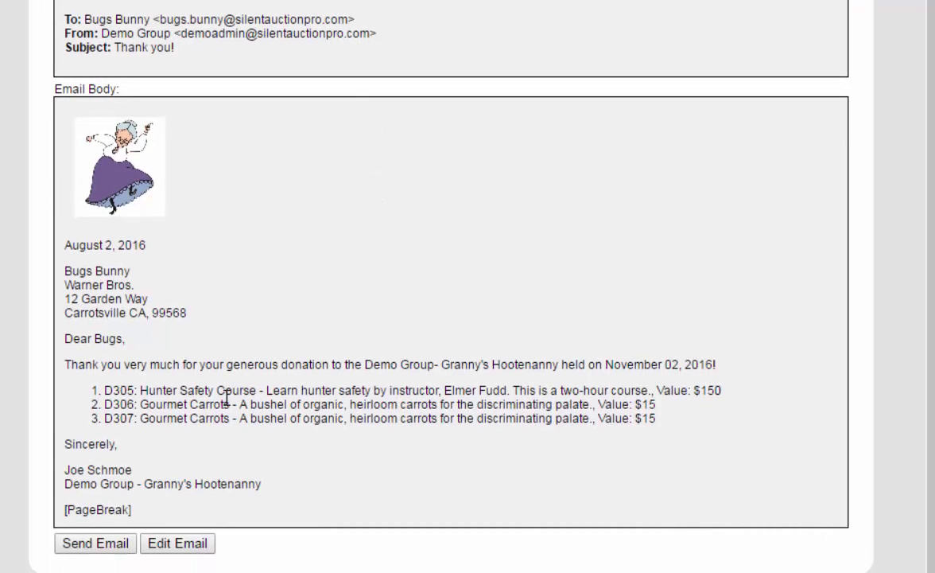
{"action": "left_click", "coordinate": [176, 543]}
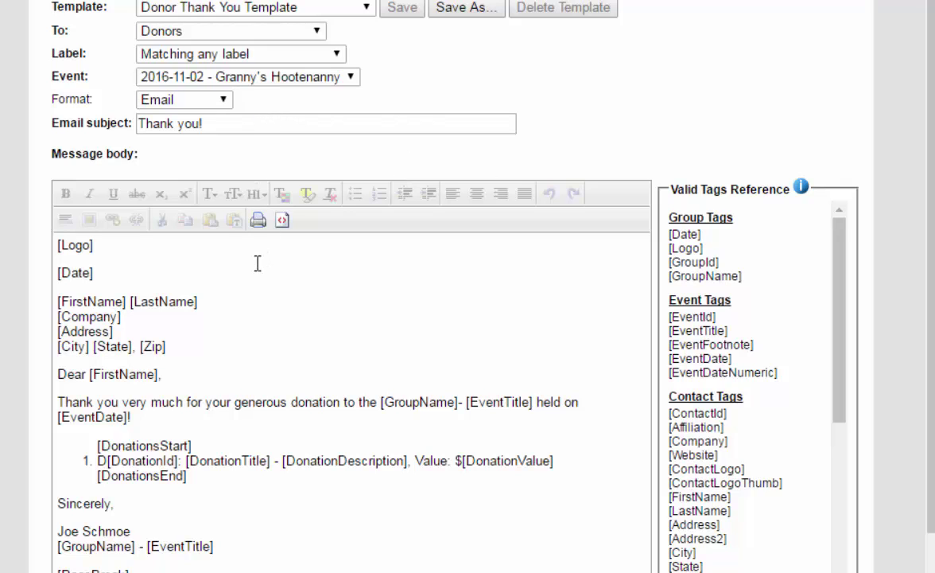
{"action": "left_click", "coordinate": [218, 103]}
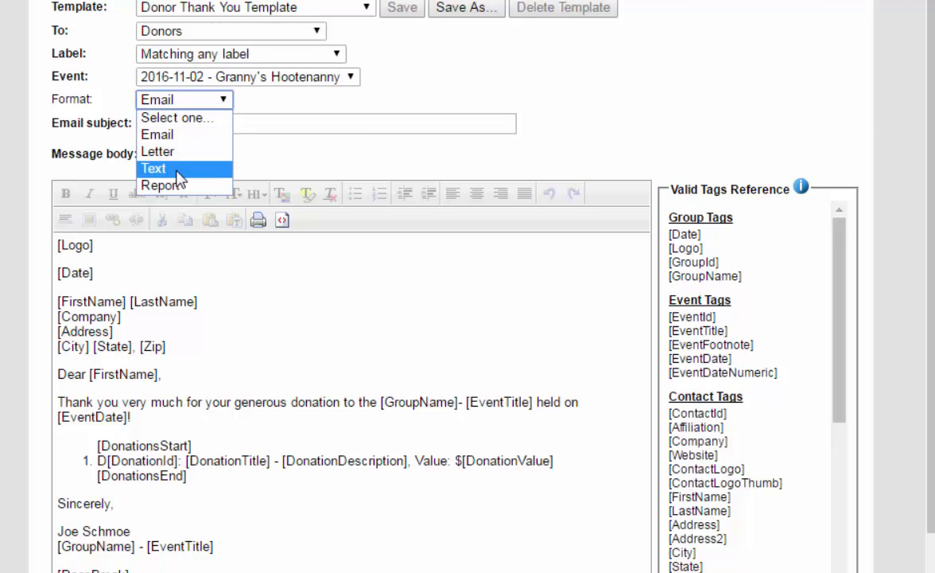
{"action": "left_click", "coordinate": [458, 73]}
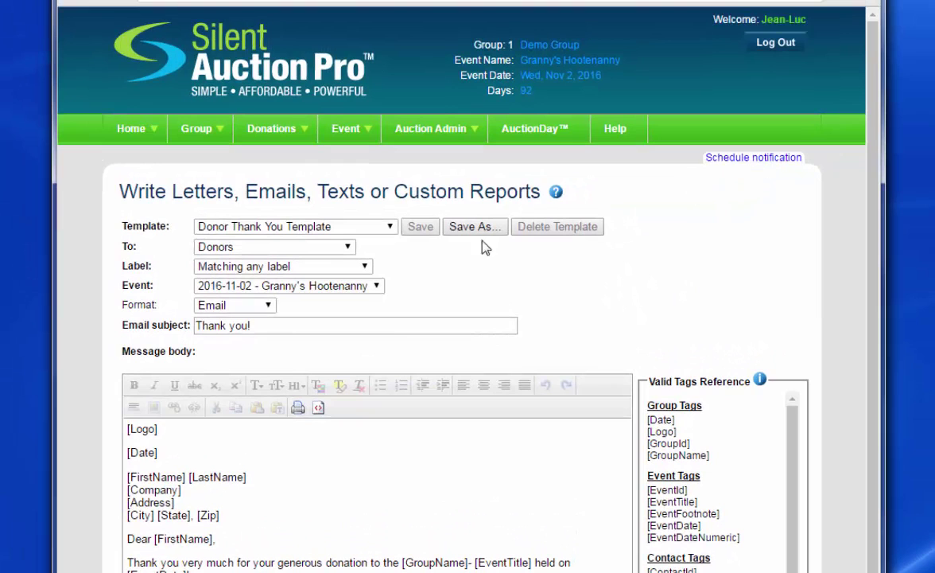
Start a new email notification titled 'Thank you letter'.
{"action": "left_click", "coordinate": [765, 158]}
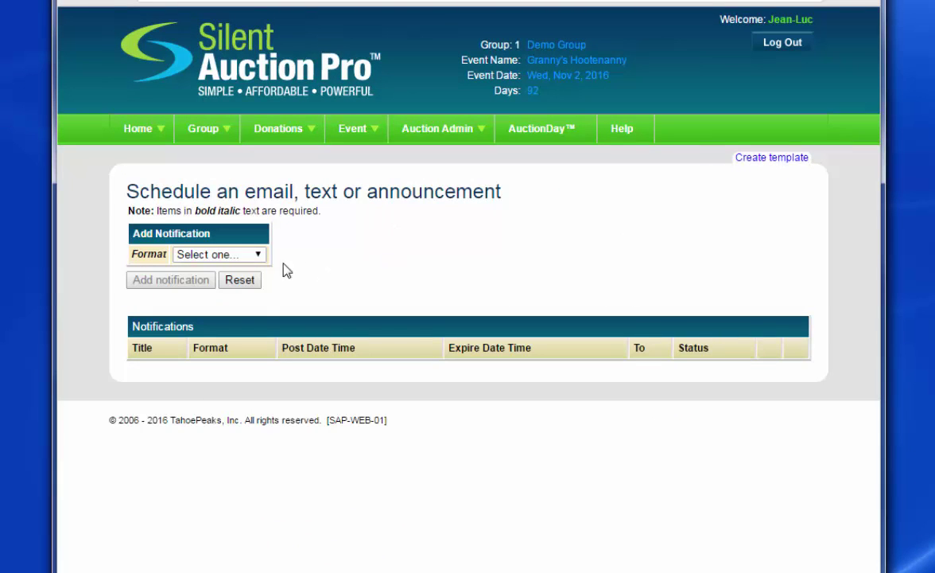
{"action": "left_click", "coordinate": [241, 256]}
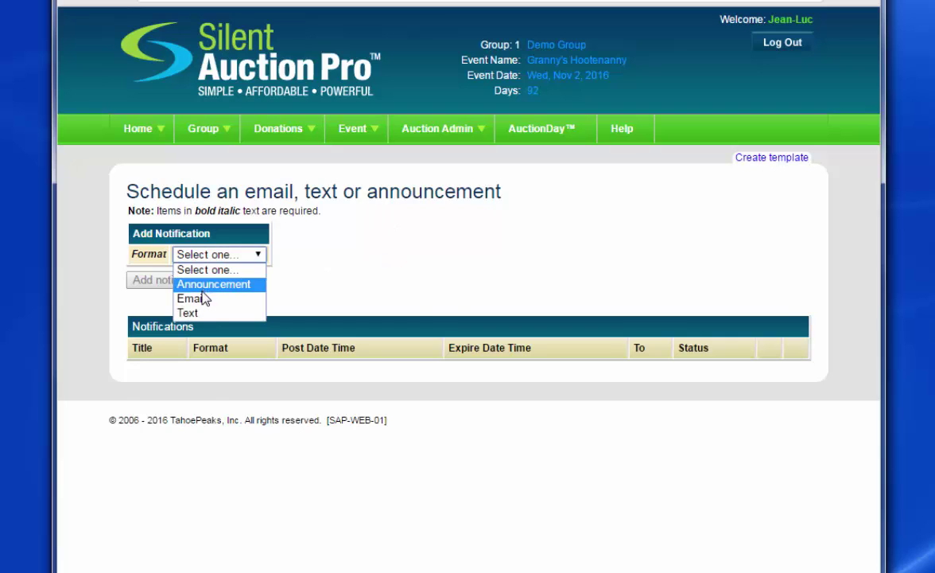
{"action": "left_click", "coordinate": [202, 299]}
{"action": "left_click", "coordinate": [243, 272]}
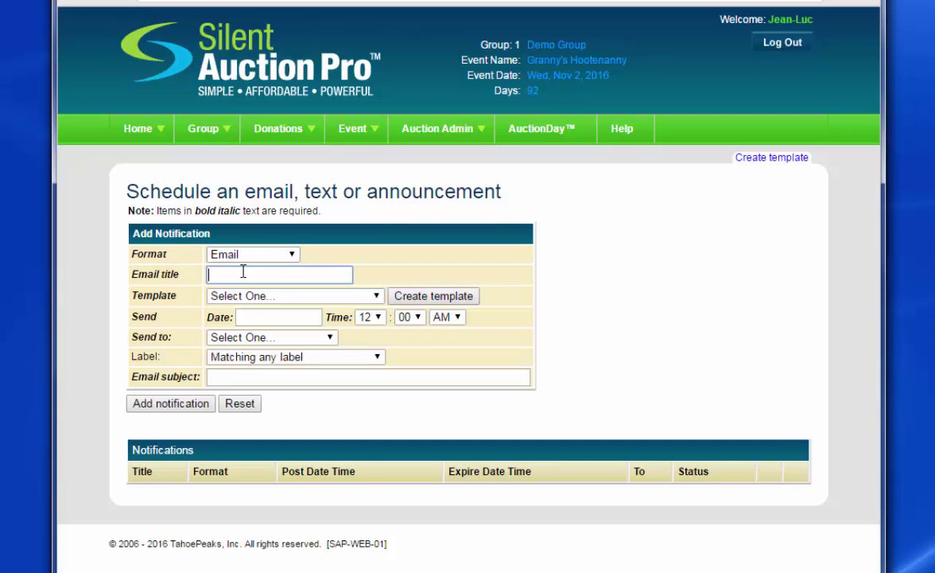
{"action": "type", "text": "Thank you letter"}
{"action": "key", "text": "Tab"}
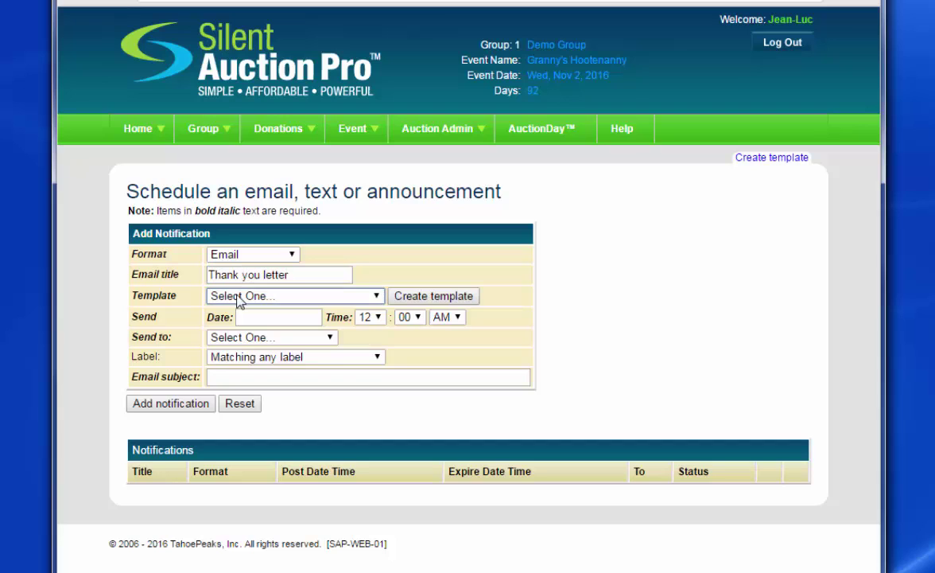
Use Donor Thank You Template, date Aug 5 2016, Donors, subject 'Thank you!', and add it.
{"action": "left_click", "coordinate": [241, 299]}
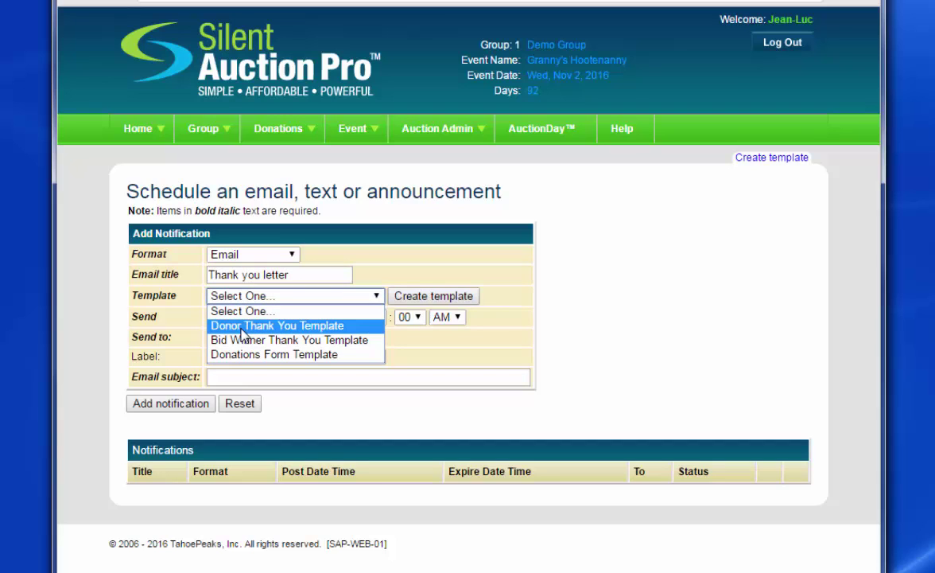
{"action": "left_click", "coordinate": [242, 328]}
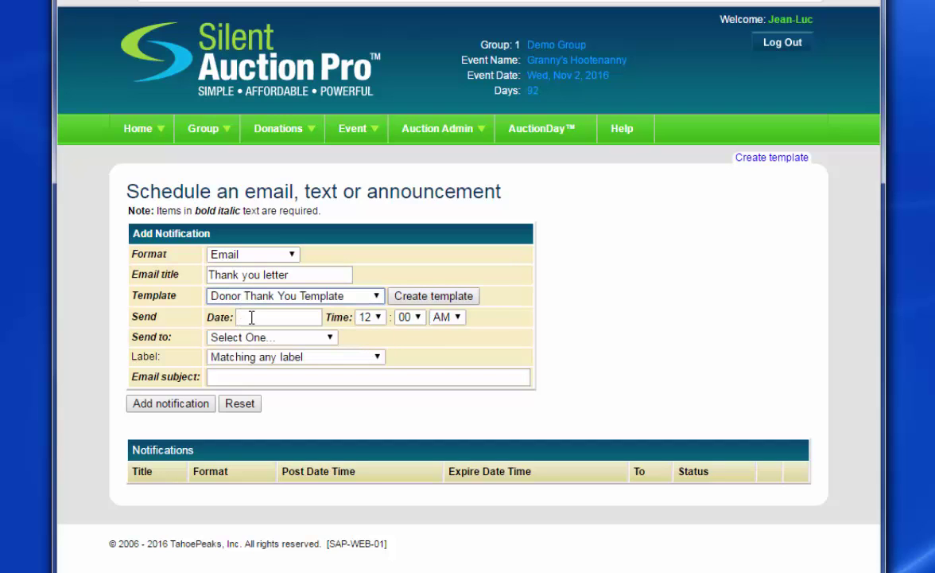
{"action": "key", "text": "Tab"}
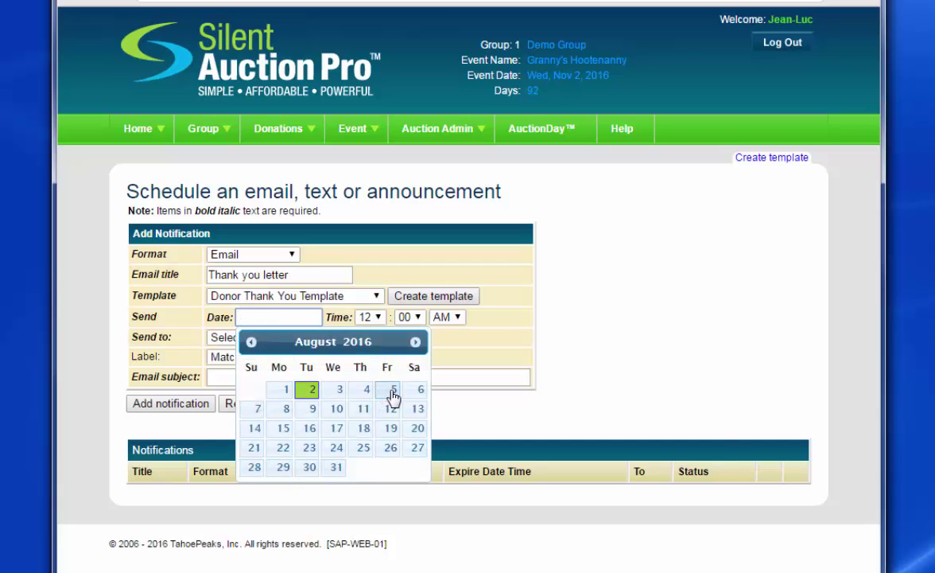
{"action": "left_click", "coordinate": [390, 393]}
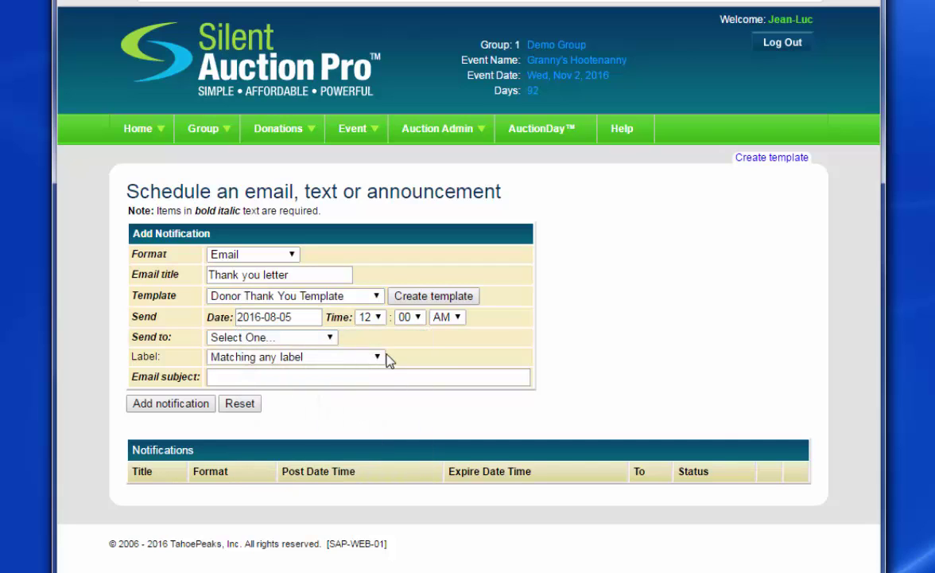
{"action": "left_click", "coordinate": [275, 338]}
{"action": "left_click", "coordinate": [247, 382]}
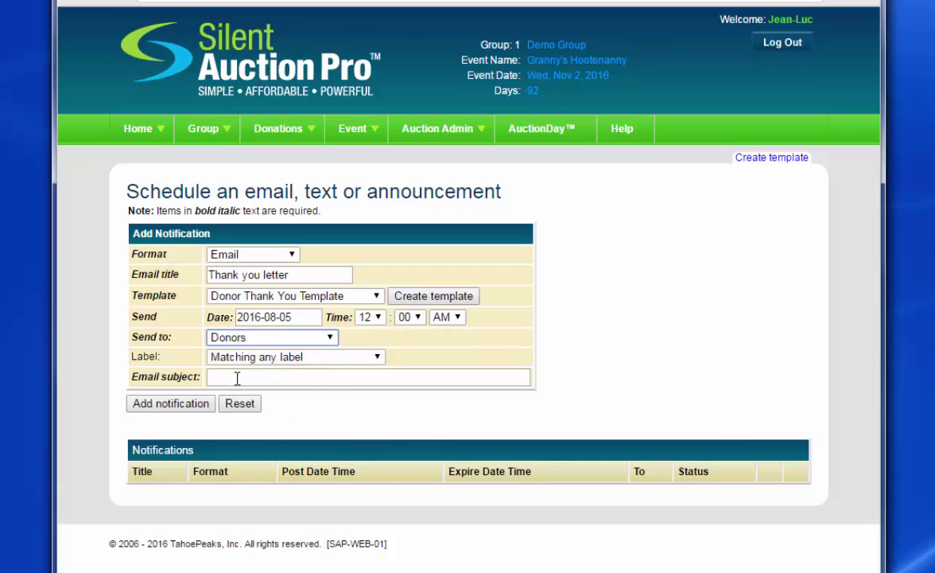
{"action": "left_click", "coordinate": [237, 376]}
{"action": "type", "text": "Th"}
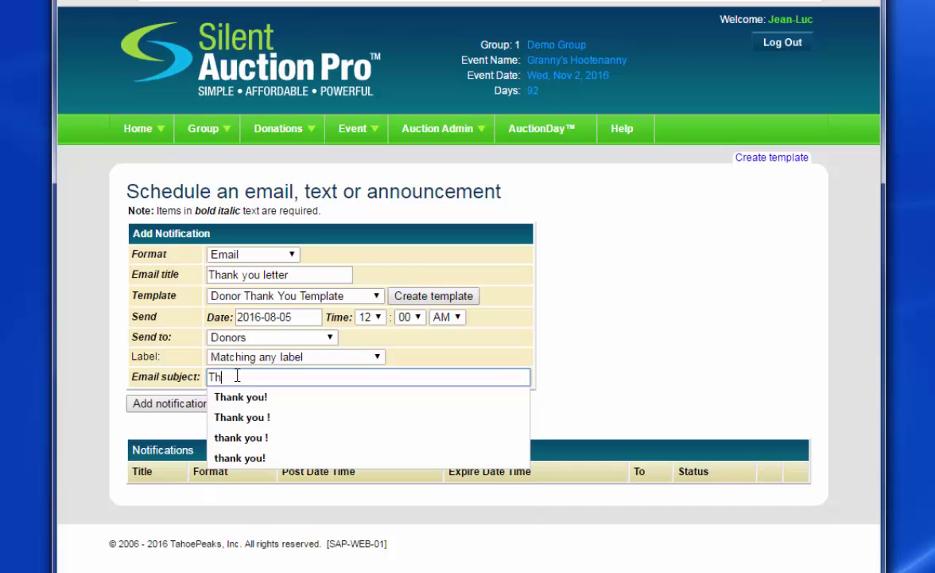
{"action": "type", "text": "ank you!"}
{"action": "left_click", "coordinate": [169, 404]}
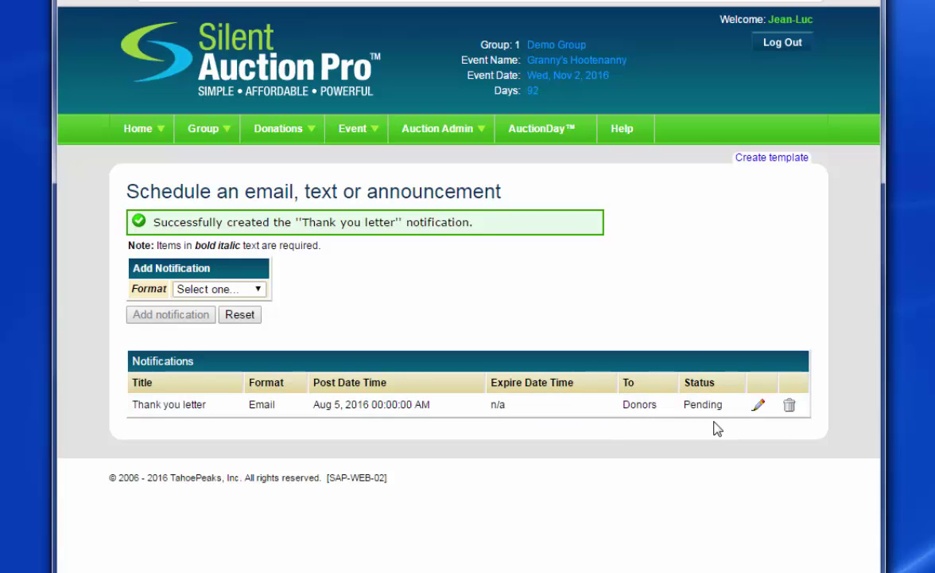
{"action": "left_click", "coordinate": [250, 293]}
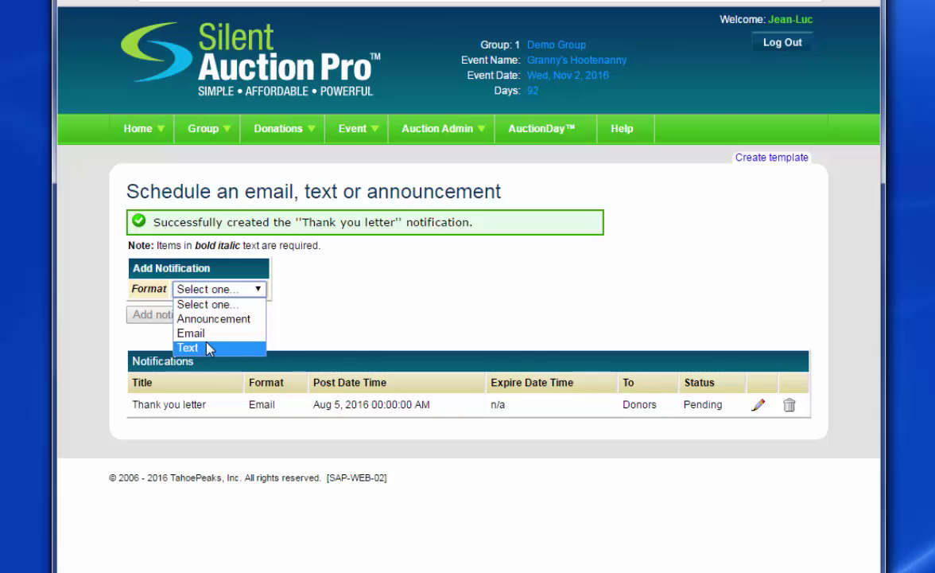
{"action": "left_click", "coordinate": [413, 163]}
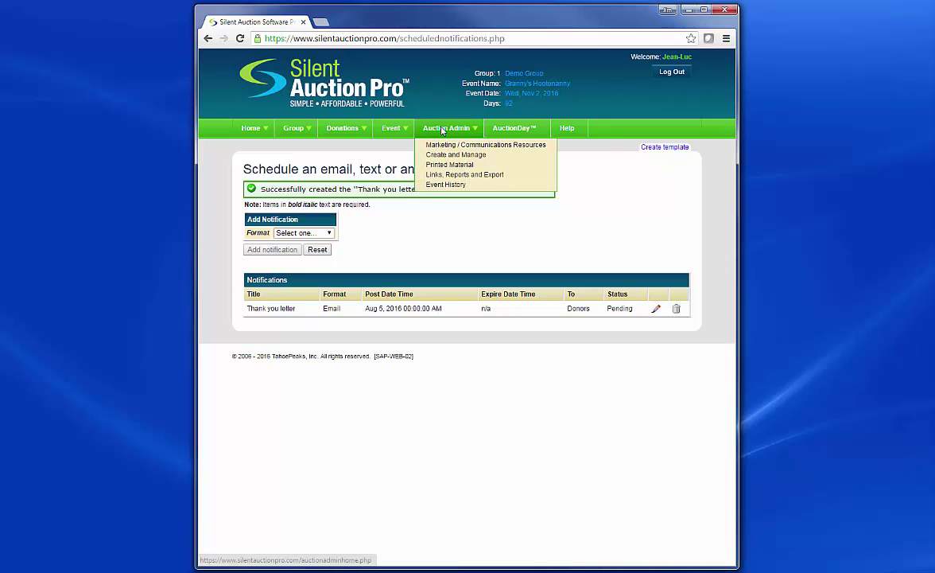
From Auction Administration, open Create Auction Item Bundle under Create and Manage Auction Items.
{"action": "left_click", "coordinate": [442, 131]}
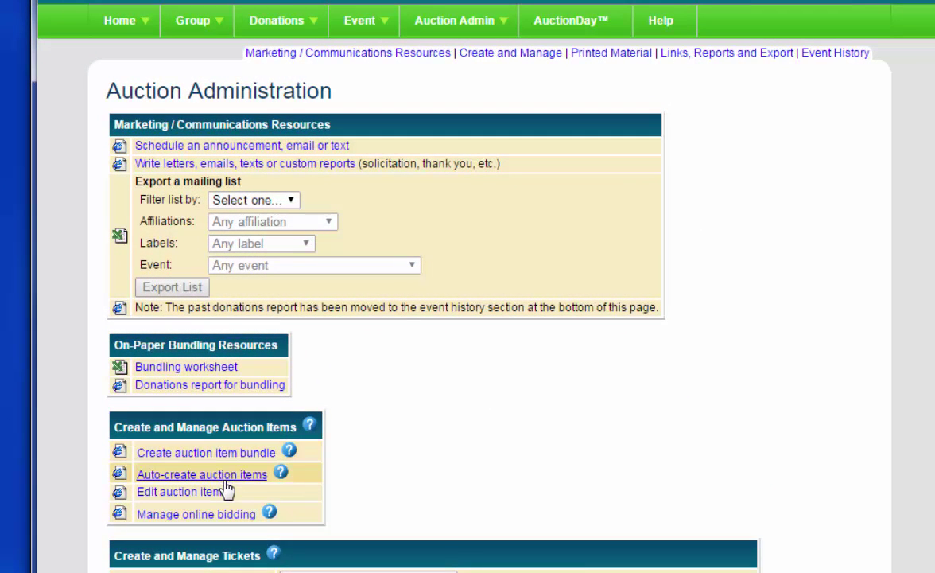
{"action": "left_click", "coordinate": [309, 427]}
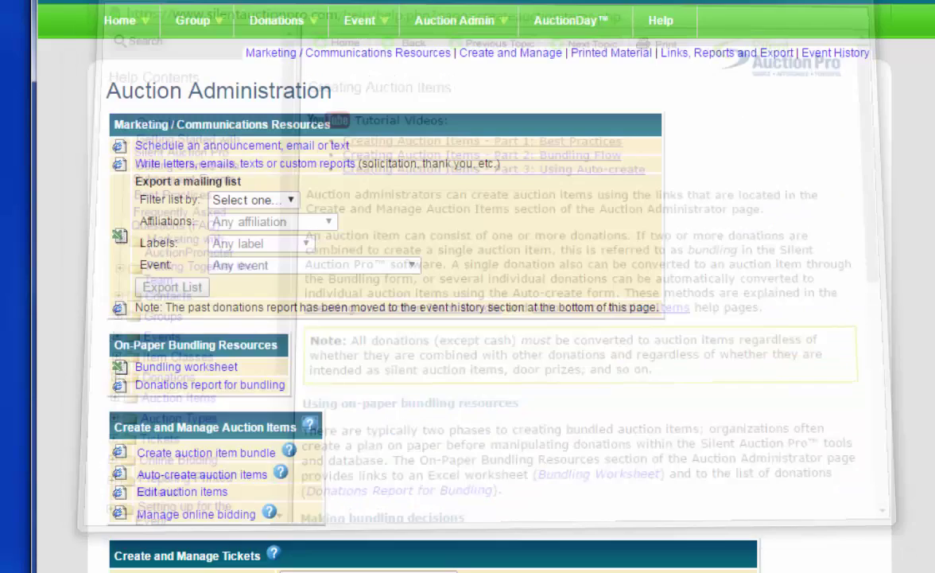
{"action": "scroll", "coordinate": [739, 169], "scroll_direction": "down", "scroll_amount": 2}
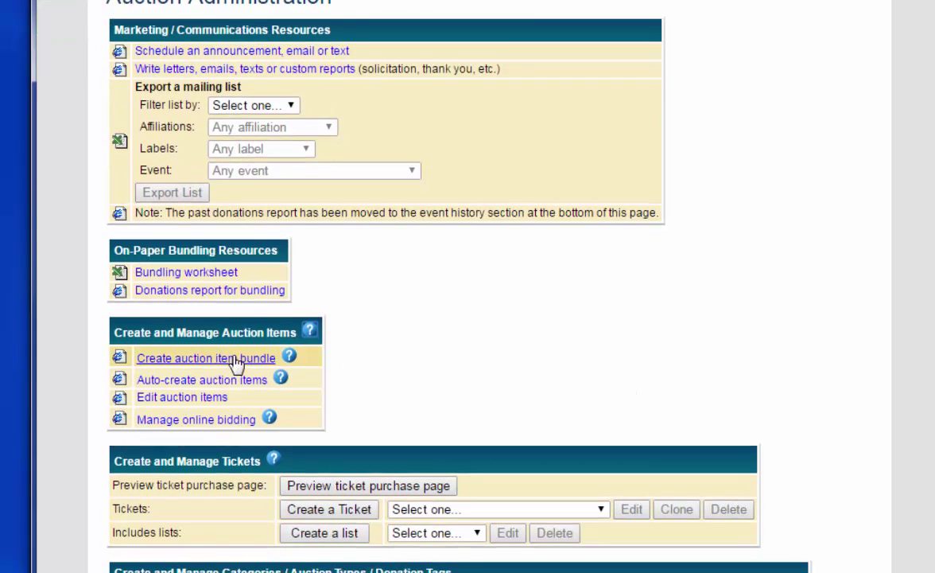
{"action": "left_click", "coordinate": [205, 359]}
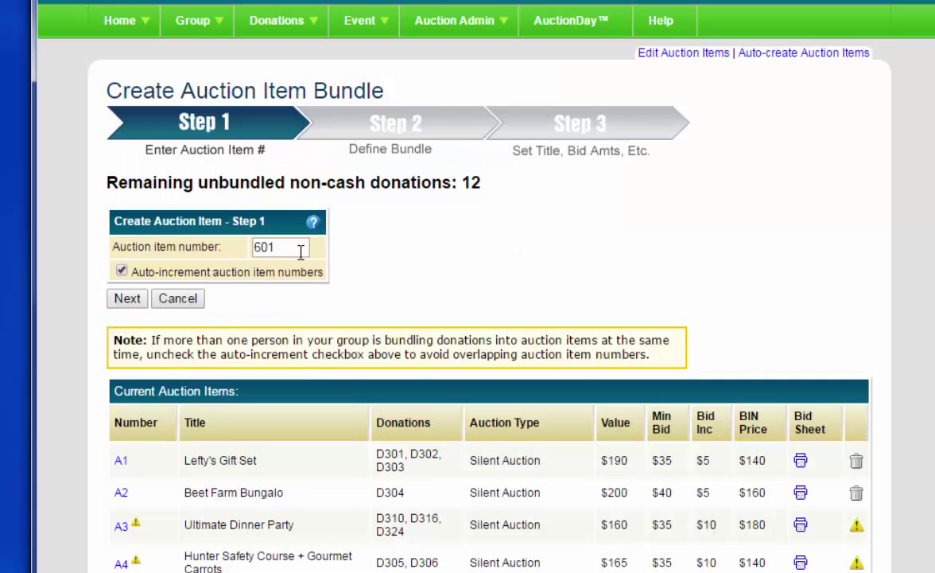
Change the proposed auction item number from 601 to 700 and continue.
{"action": "left_click", "coordinate": [277, 248]}
{"action": "left_click_drag", "start_coordinate": [276, 248], "coordinate": [247, 252]}
{"action": "type", "text": "700"}
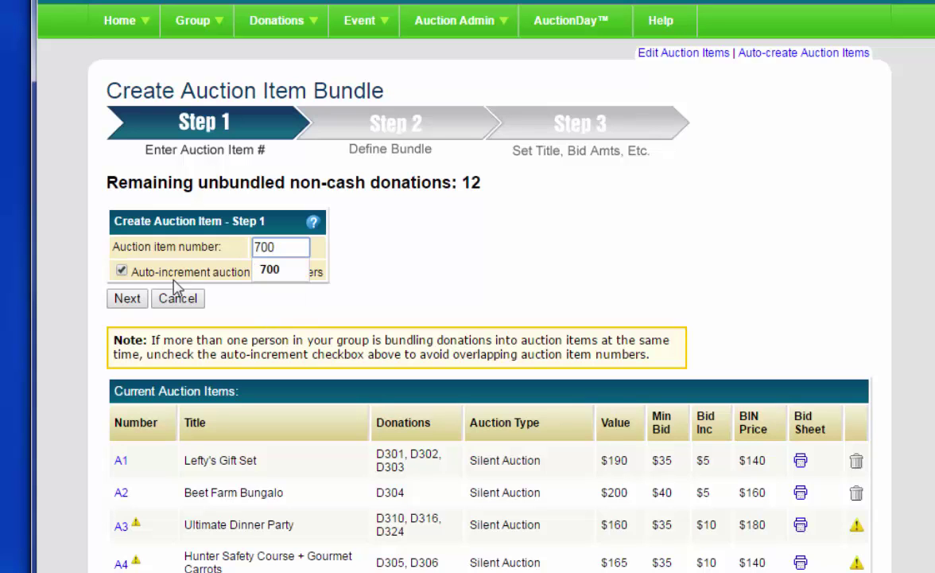
{"action": "left_click", "coordinate": [126, 298]}
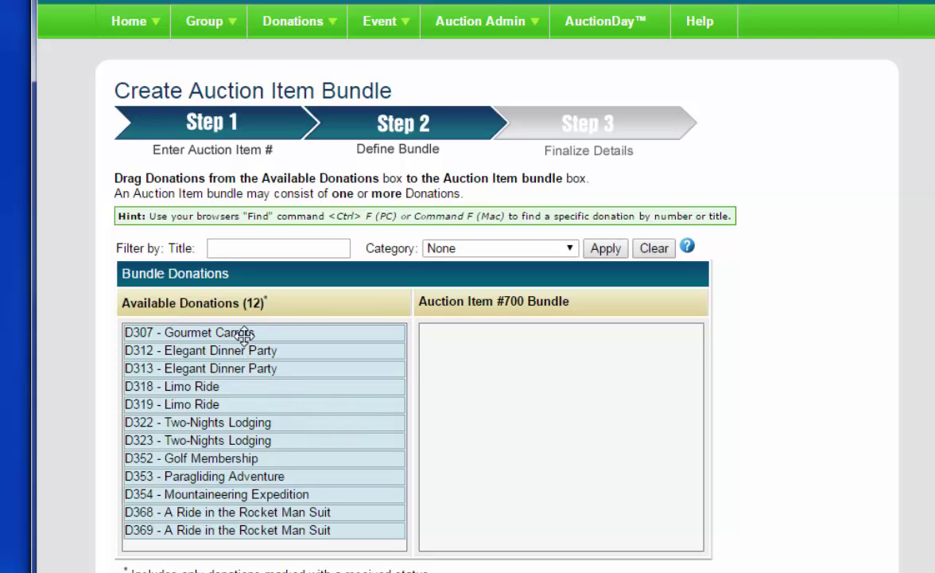
Bundle D307 Gourmet Carrots, D319 Limo Ride and D368 Rocket Man Suit ride into item 700.
{"action": "left_click_drag", "start_coordinate": [249, 334], "coordinate": [549, 339]}
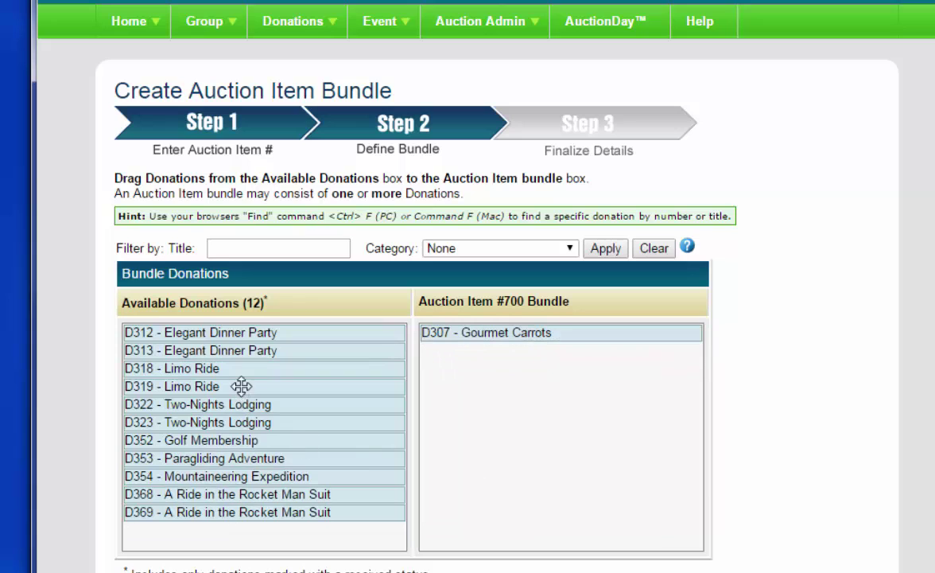
{"action": "left_click_drag", "start_coordinate": [239, 386], "coordinate": [571, 380]}
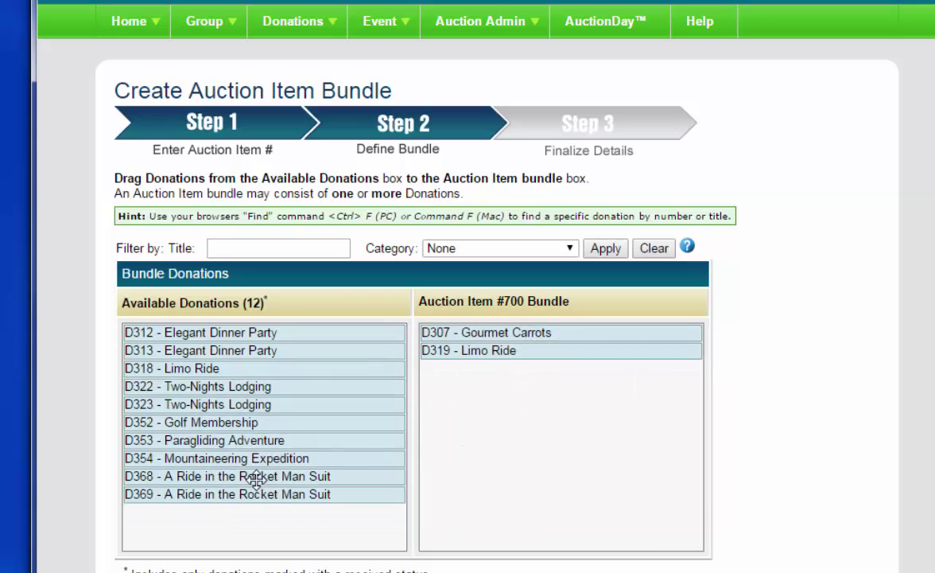
{"action": "left_click_drag", "start_coordinate": [254, 476], "coordinate": [560, 378]}
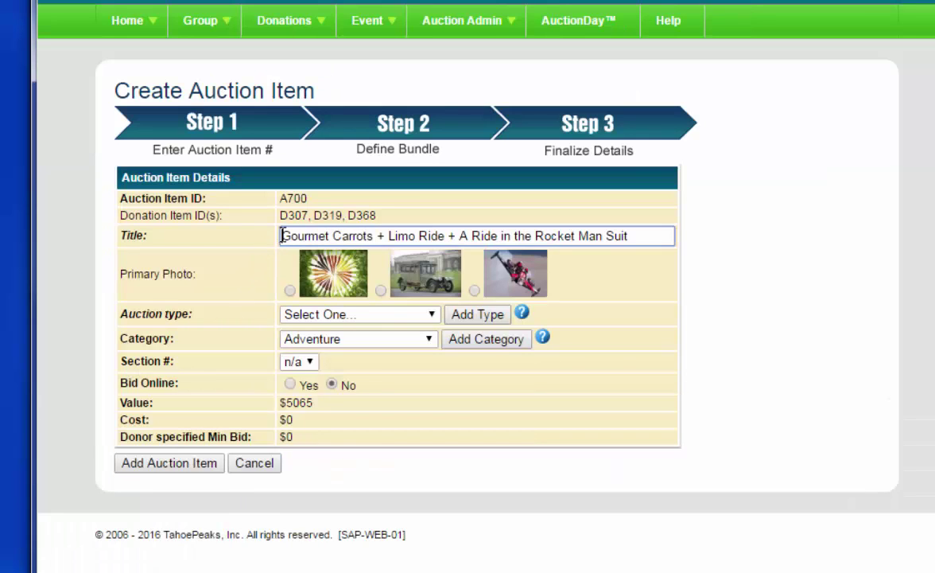
Title the item 'An Amazing Adventure' and make the rocket-suit photo primary.
{"action": "left_click_drag", "start_coordinate": [283, 236], "coordinate": [643, 233]}
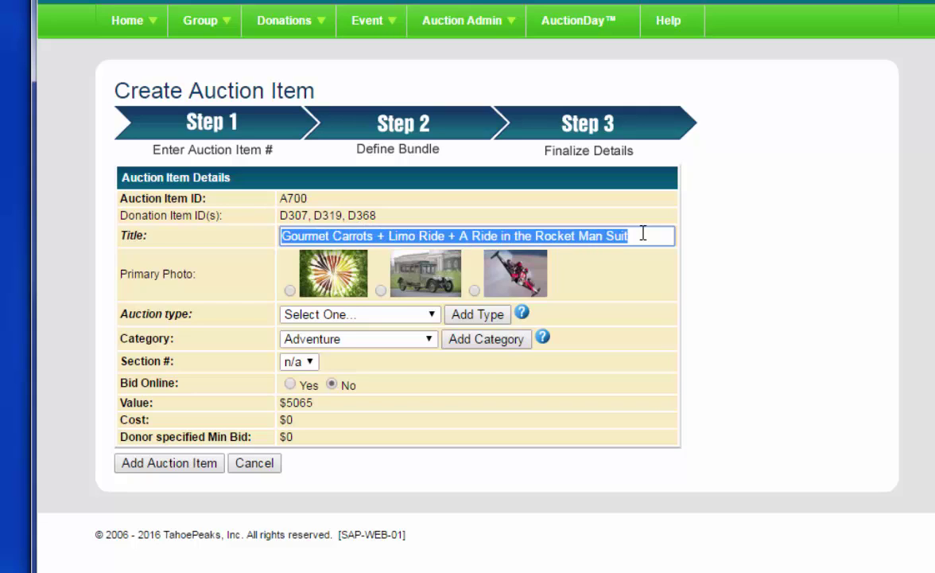
{"action": "type", "text": "An Amazing Adventure"}
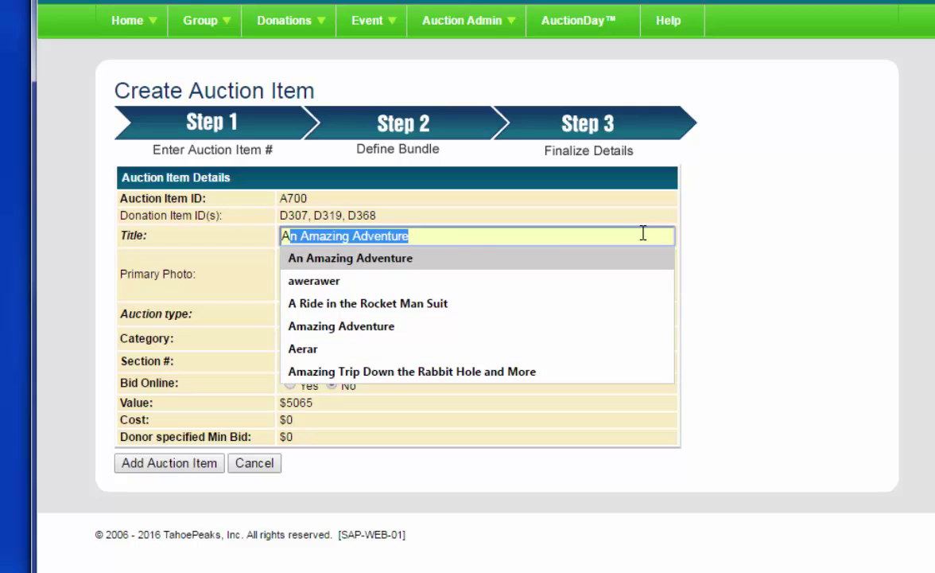
{"action": "key", "text": "Return"}
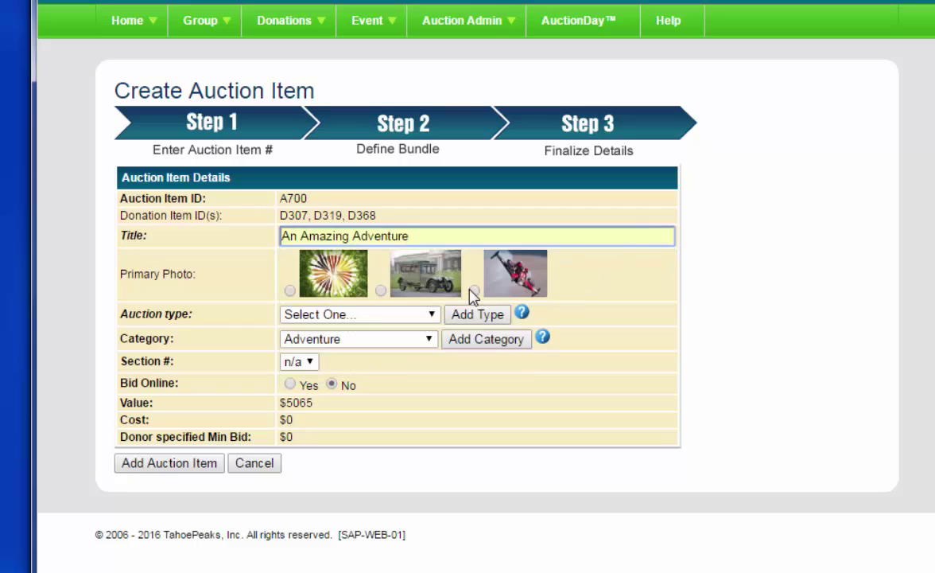
{"action": "left_click", "coordinate": [475, 291]}
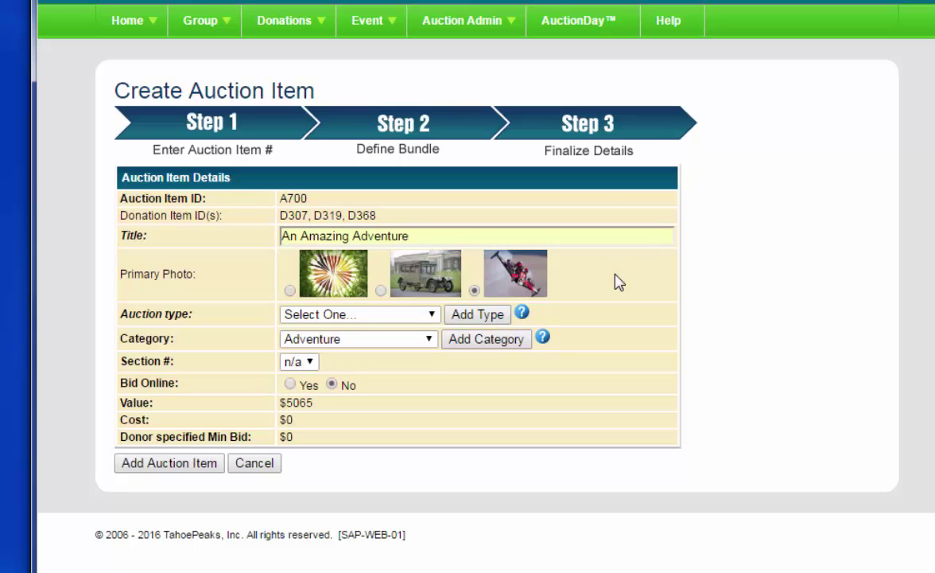
Set auction type Silent Auction, section 1, online bidding Yes, and add the item.
{"action": "left_click", "coordinate": [389, 316]}
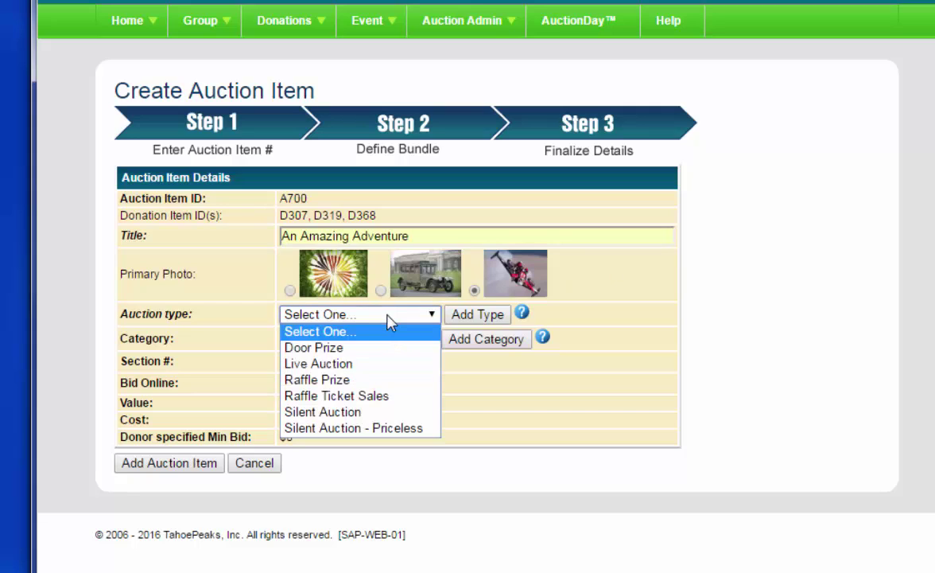
{"action": "left_click", "coordinate": [317, 412]}
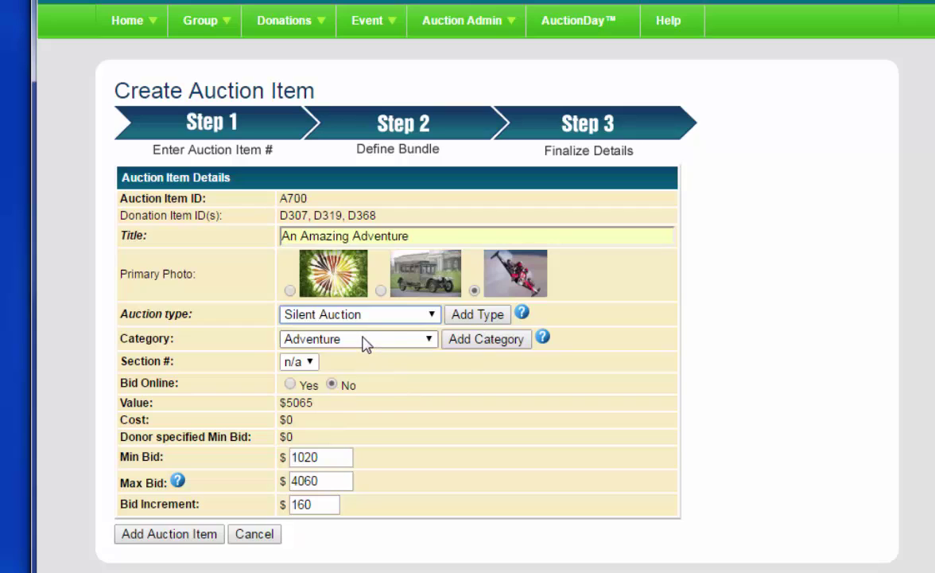
{"action": "left_click", "coordinate": [307, 360]}
{"action": "left_click", "coordinate": [291, 393]}
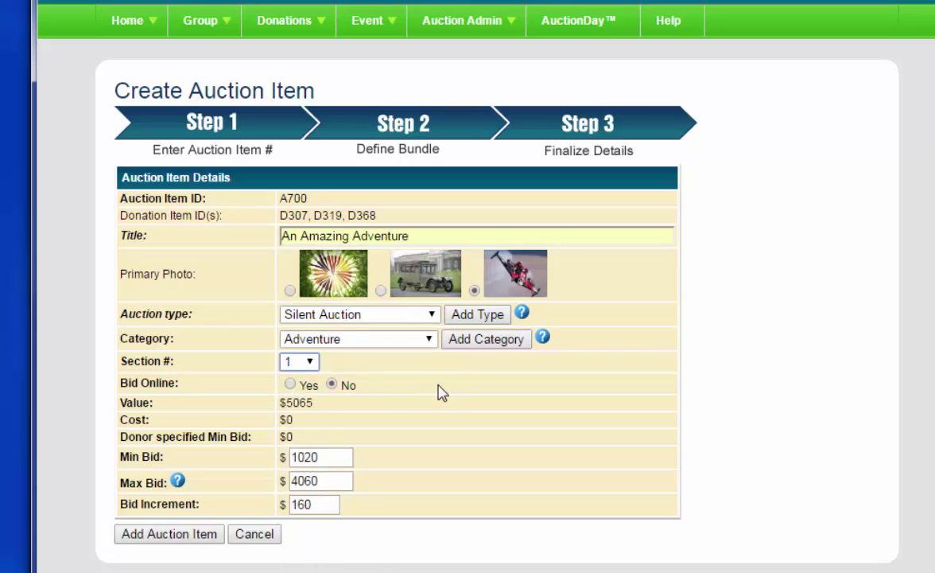
{"action": "left_click", "coordinate": [290, 384]}
{"action": "double_click", "coordinate": [314, 403]}
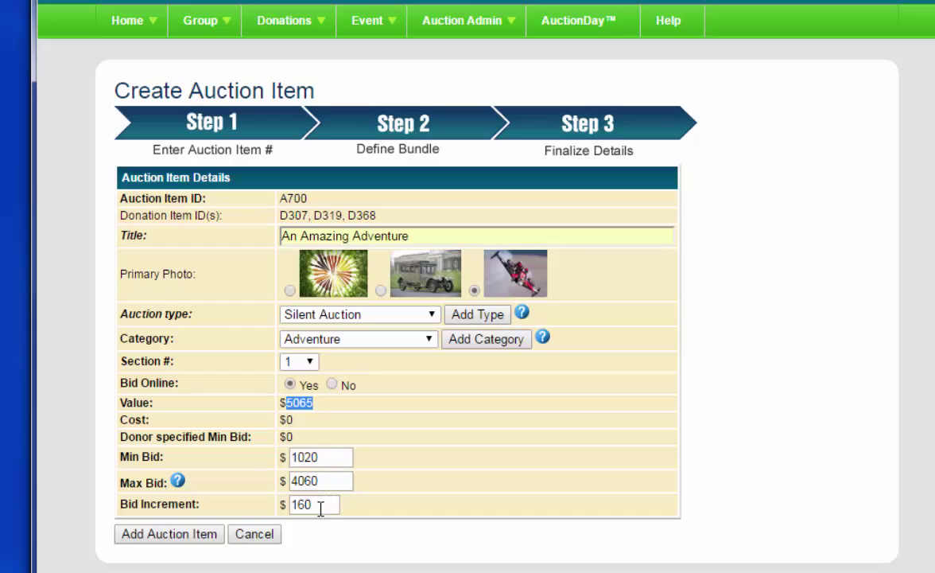
{"action": "left_click_drag", "start_coordinate": [323, 480], "coordinate": [290, 476]}
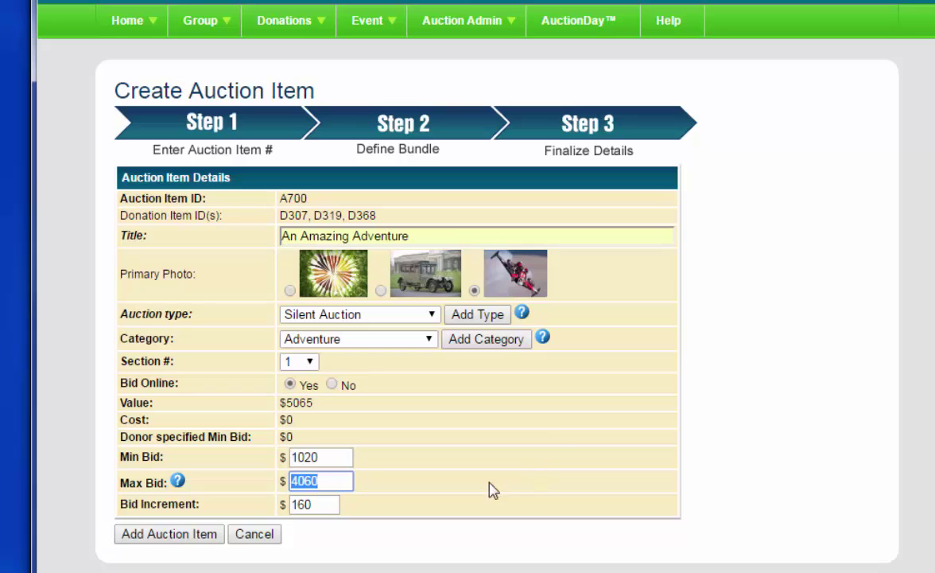
{"action": "left_click", "coordinate": [177, 537]}
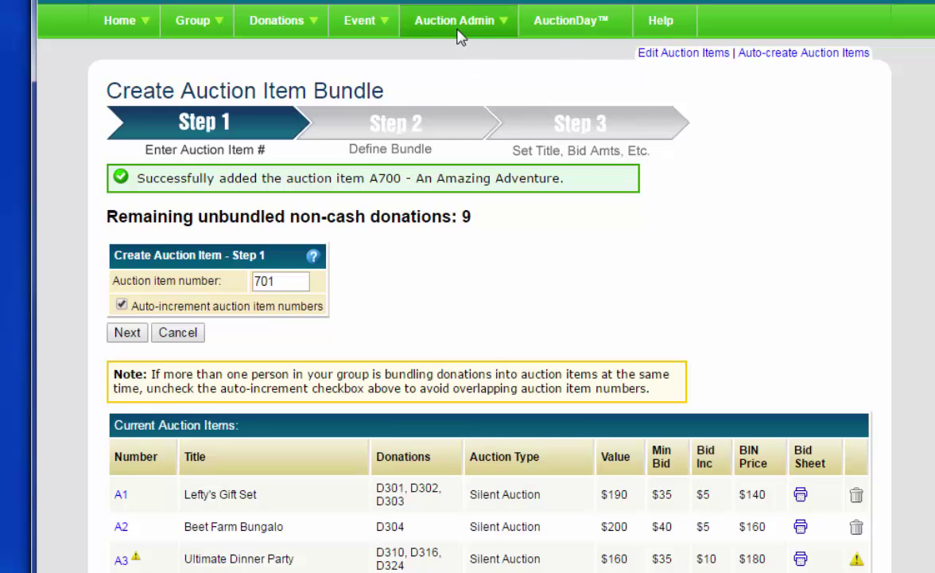
Preview the full-page bid sheet for item 700 from Auction Day Printed Material.
{"action": "mouse_move", "coordinate": [459, 35]}
{"action": "left_click", "coordinate": [451, 83]}
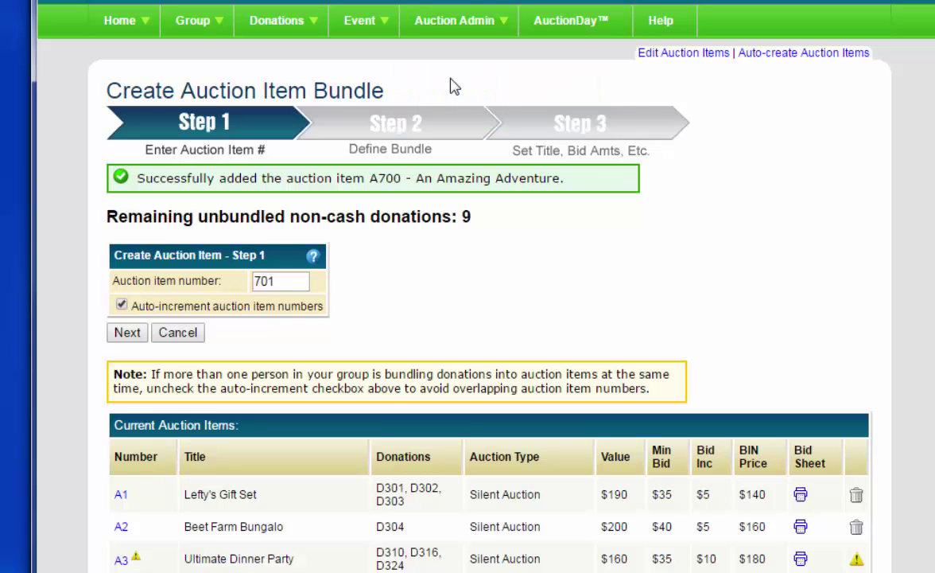
{"action": "scroll", "coordinate": [459, 131], "scroll_direction": "up", "scroll_amount": 5}
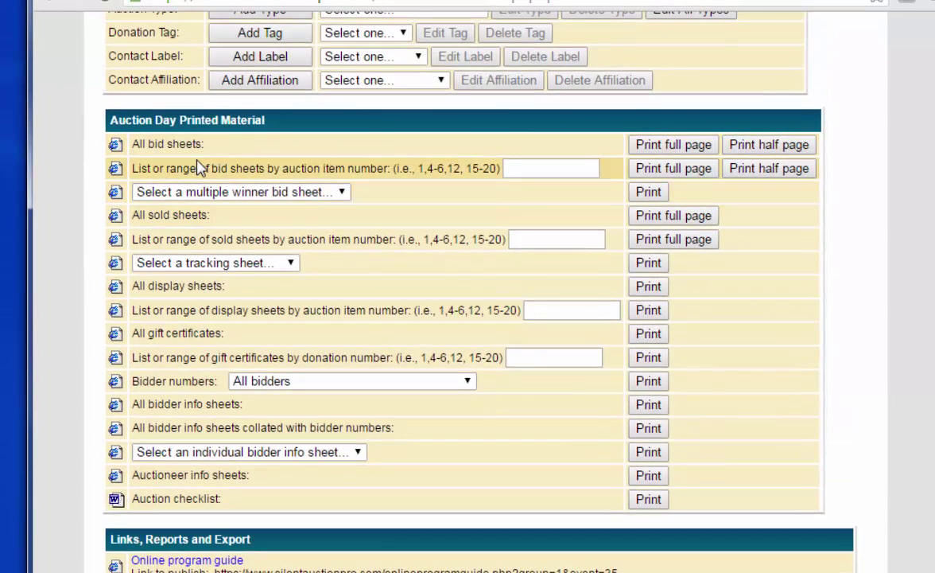
{"action": "left_click", "coordinate": [522, 168]}
{"action": "type", "text": "700"}
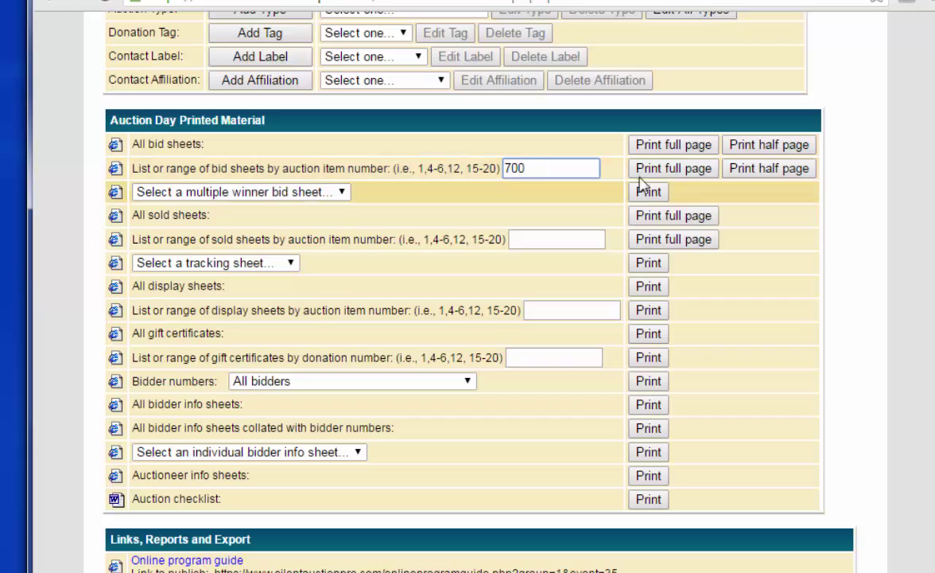
{"action": "left_click", "coordinate": [659, 168]}
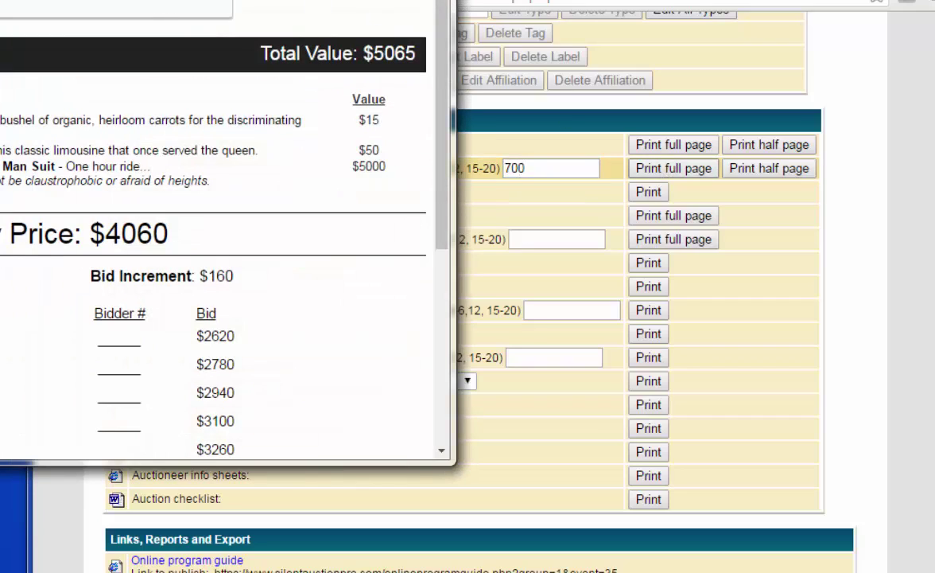
Review the bid sheet's 5065 value, Buy It Now price and footer, then close it.
{"action": "left_click_drag", "start_coordinate": [203, 2], "coordinate": [612, 6]}
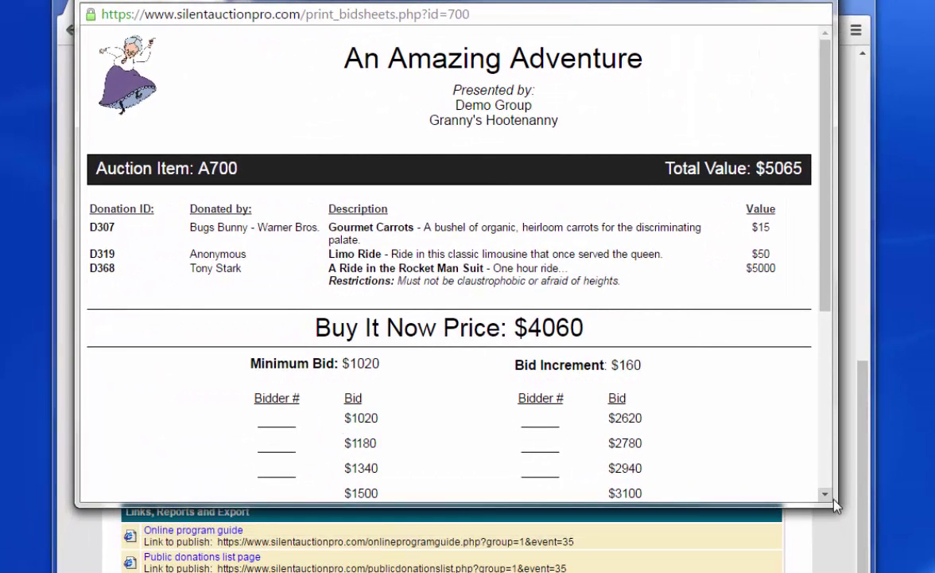
{"action": "left_click_drag", "start_coordinate": [835, 505], "coordinate": [870, 572]}
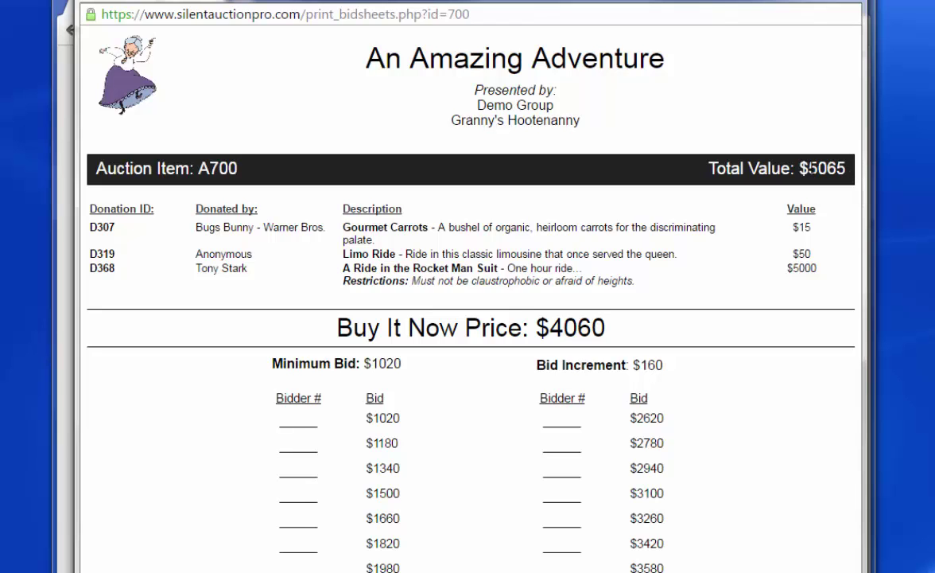
{"action": "double_click", "coordinate": [813, 168]}
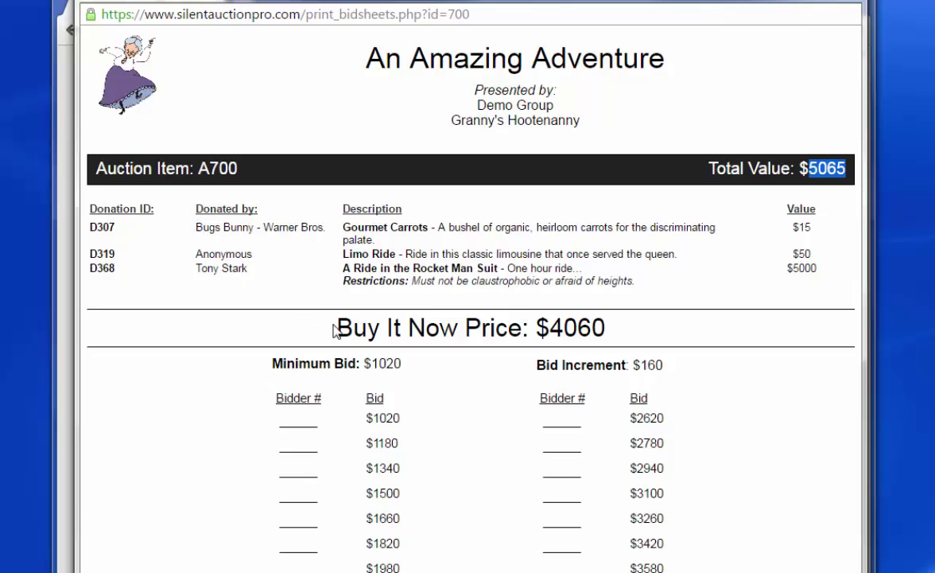
{"action": "left_click_drag", "start_coordinate": [334, 328], "coordinate": [609, 328]}
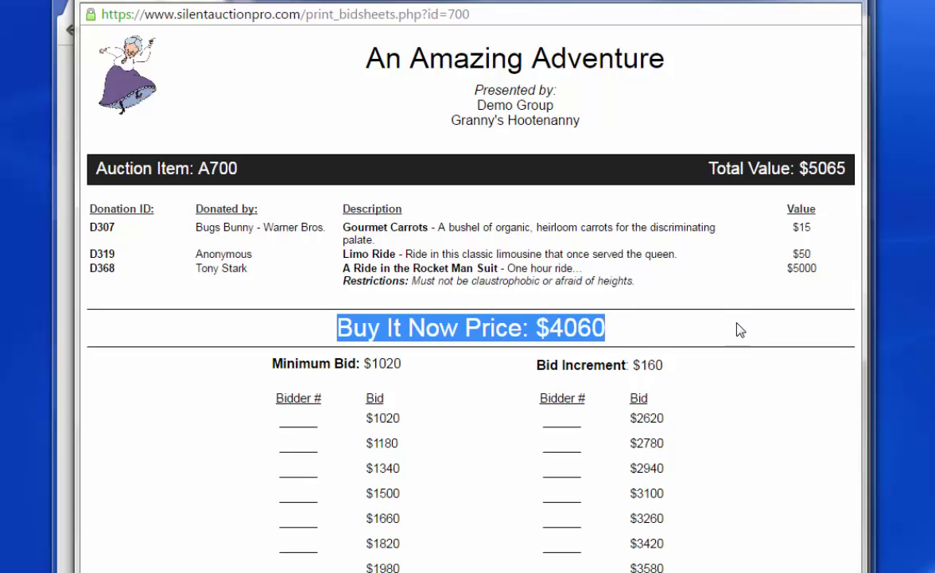
{"action": "scroll", "coordinate": [447, 379], "scroll_direction": "down", "scroll_amount": 5}
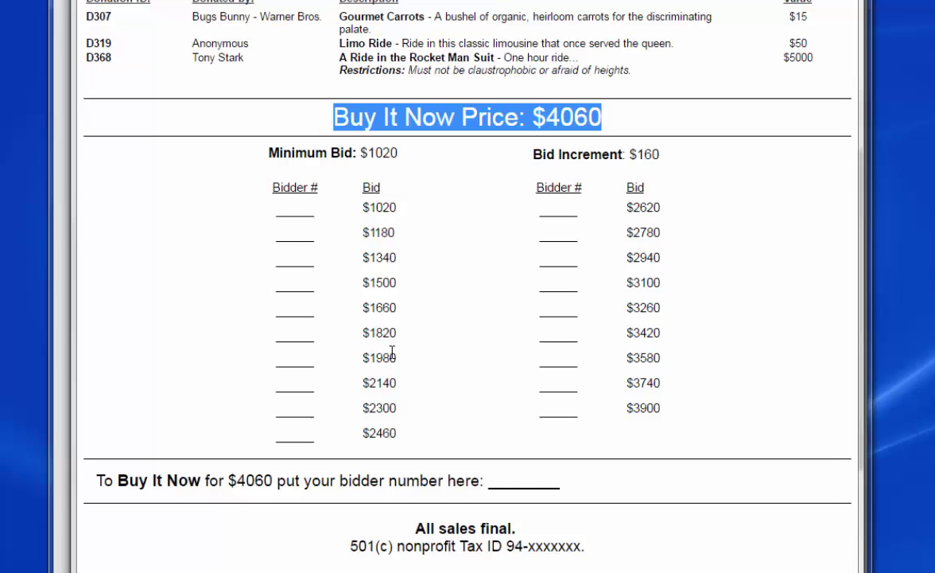
{"action": "left_click_drag", "start_coordinate": [321, 481], "coordinate": [394, 481]}
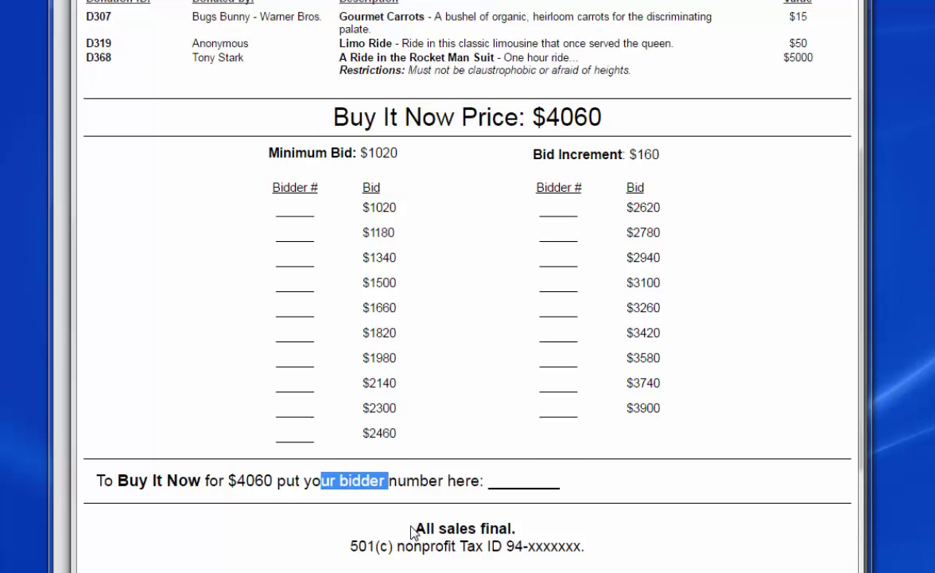
{"action": "left_click_drag", "start_coordinate": [412, 532], "coordinate": [655, 535]}
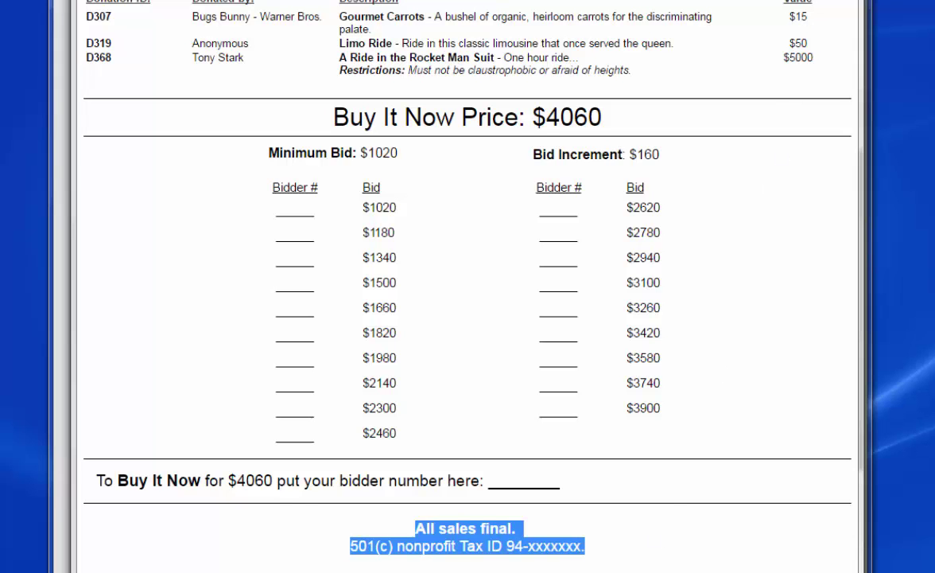
{"action": "key", "text": "ctrl+w"}
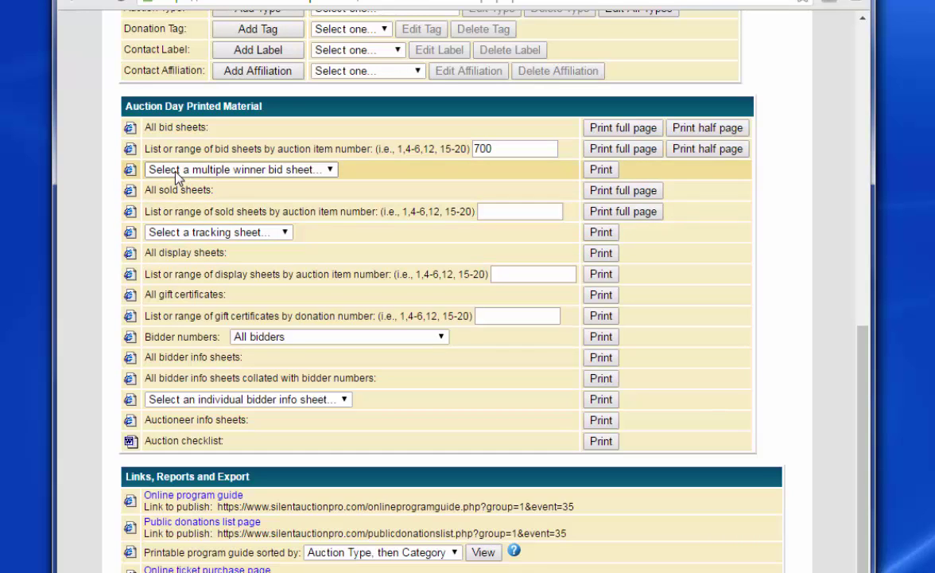
{"action": "left_click", "coordinate": [323, 170]}
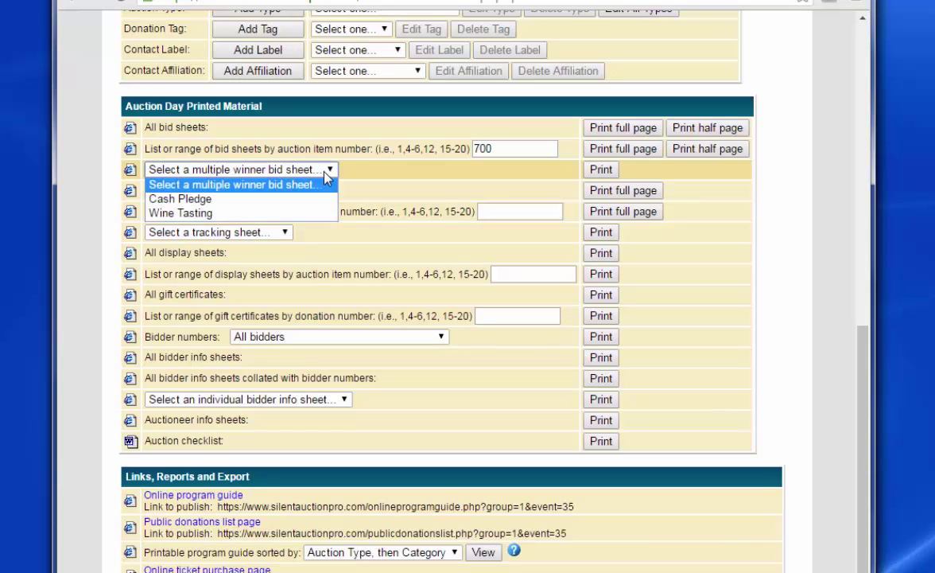
{"action": "left_click", "coordinate": [208, 211]}
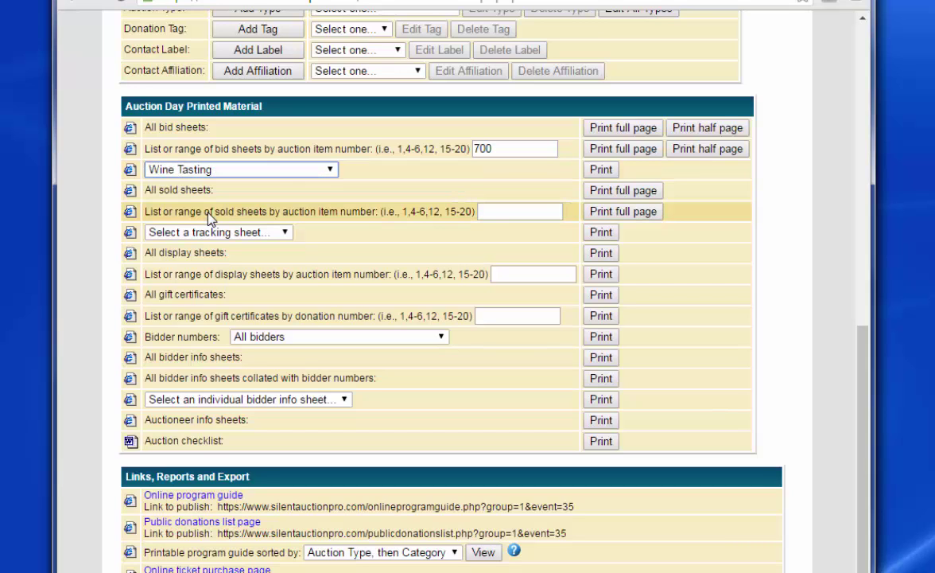
{"action": "left_click", "coordinate": [601, 170]}
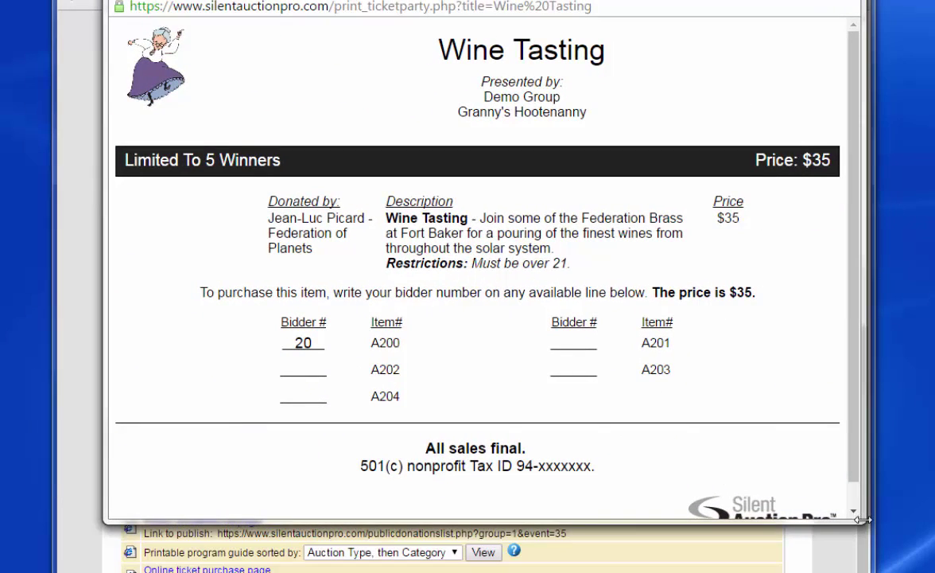
{"action": "left_click_drag", "start_coordinate": [864, 522], "coordinate": [903, 572]}
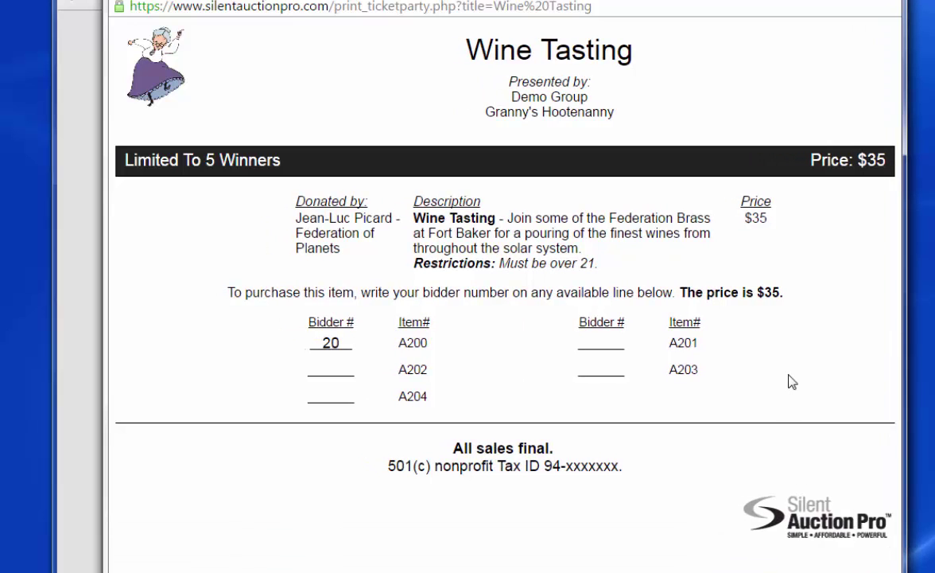
{"action": "left_click", "coordinate": [885, 0]}
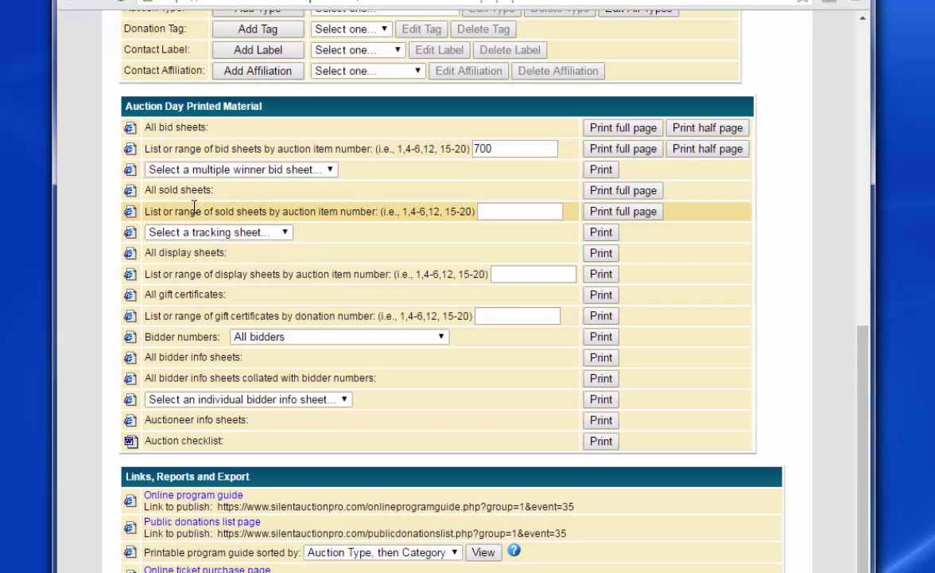
{"action": "left_click", "coordinate": [228, 235]}
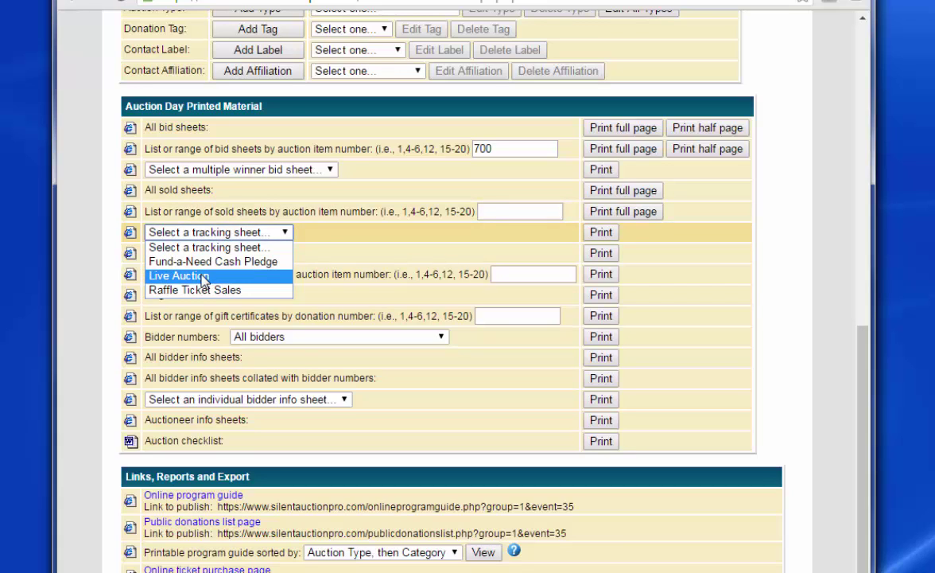
{"action": "left_click", "coordinate": [190, 275]}
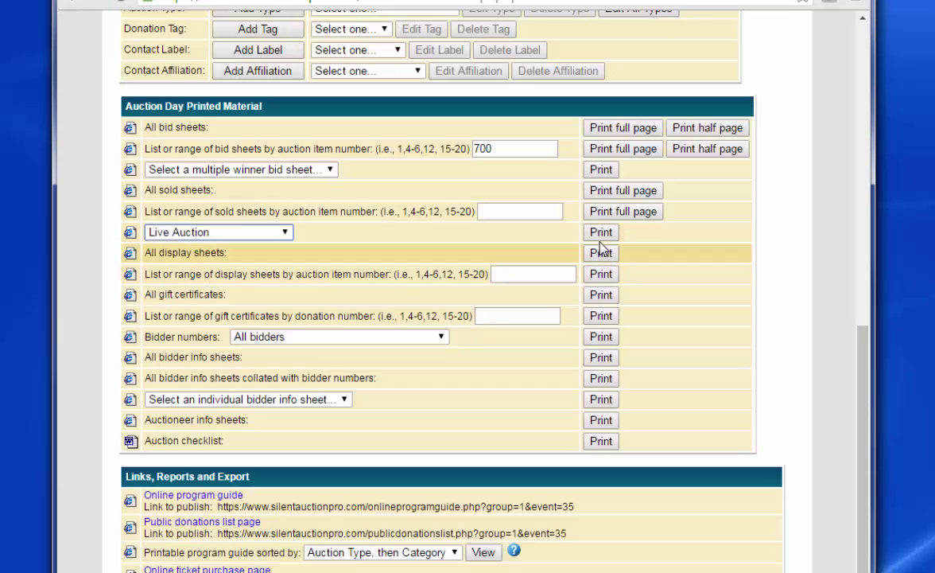
{"action": "left_click", "coordinate": [601, 231]}
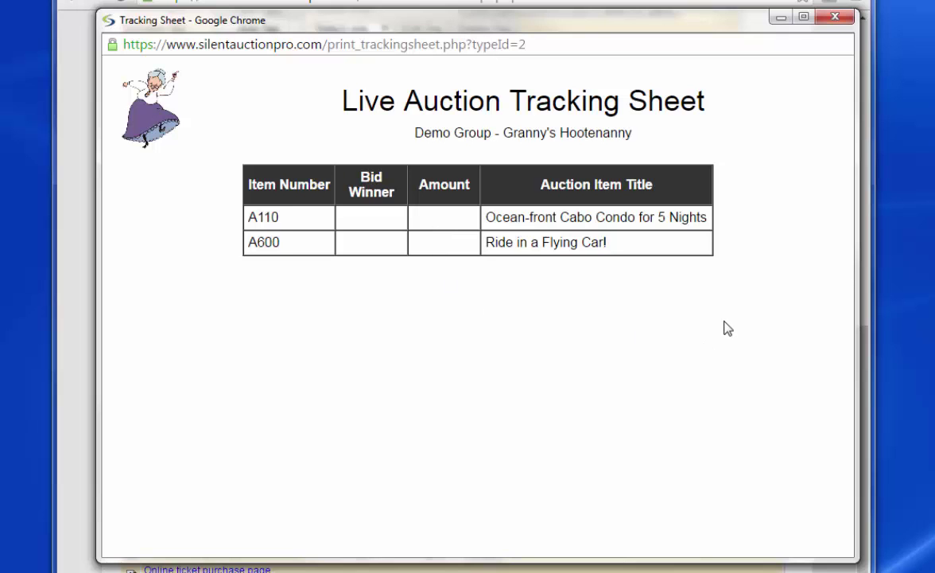
{"action": "left_click", "coordinate": [835, 19]}
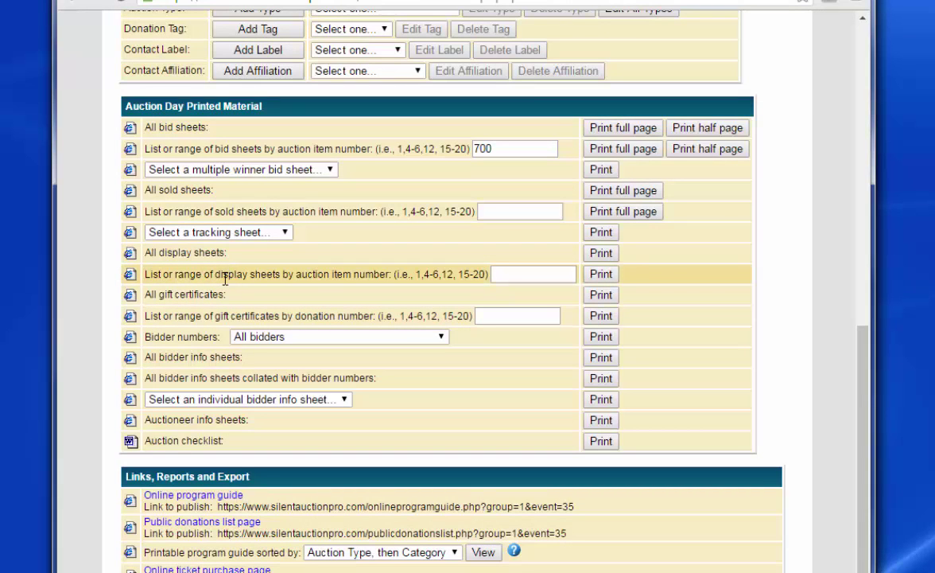
Preview the display sheet for item 700, enlarge the preview, then close it.
{"action": "left_click", "coordinate": [509, 274]}
{"action": "type", "text": "700"}
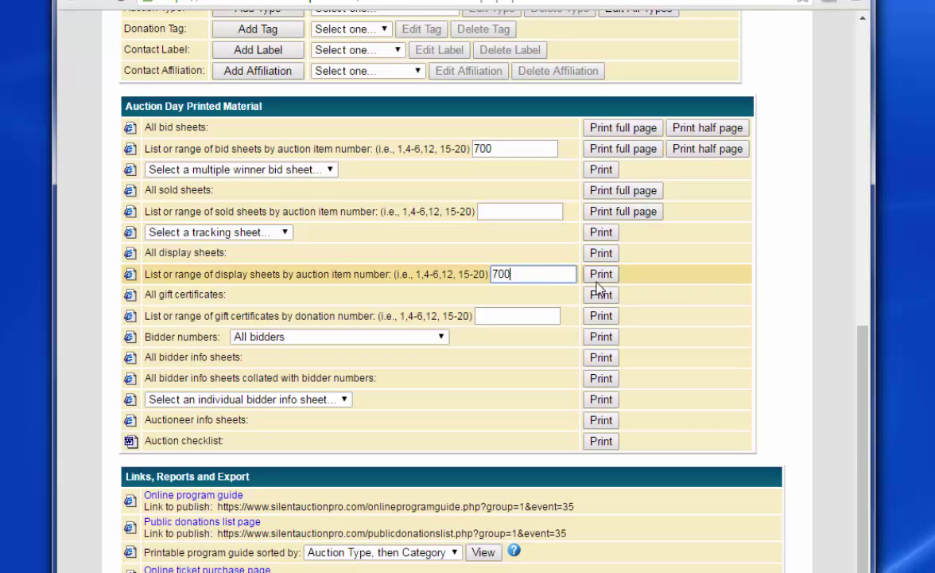
{"action": "left_click", "coordinate": [604, 275]}
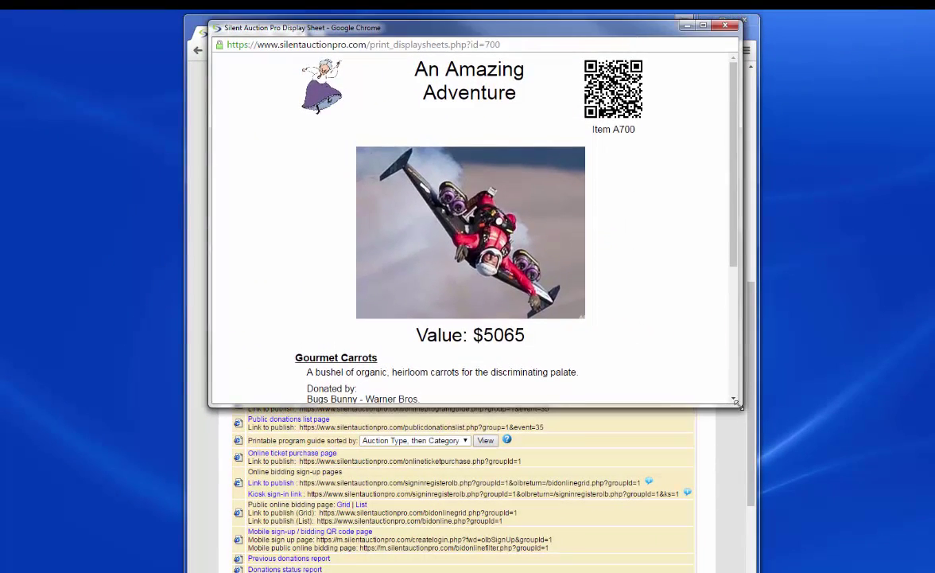
{"action": "left_click_drag", "start_coordinate": [741, 406], "coordinate": [748, 572]}
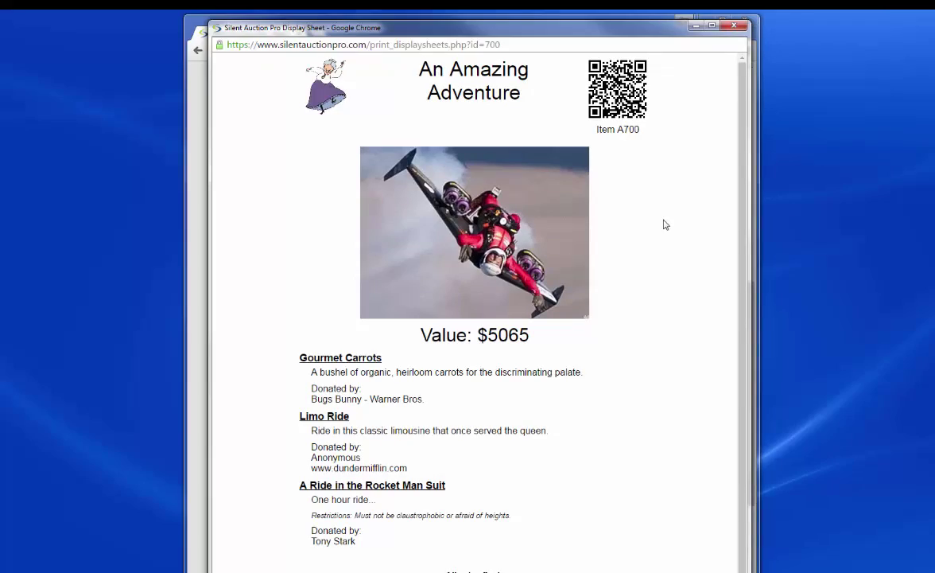
{"action": "left_click", "coordinate": [739, 30]}
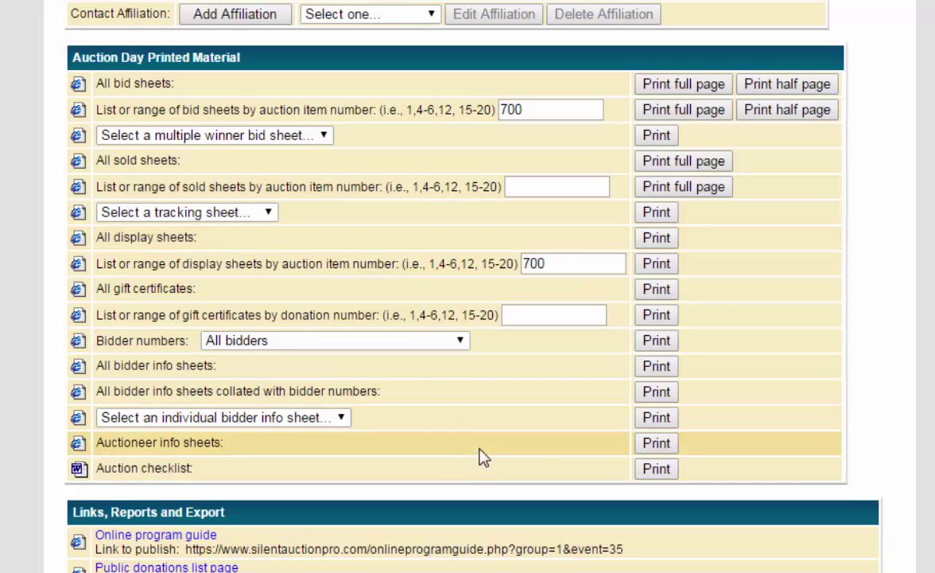
{"action": "scroll", "coordinate": [852, 436], "scroll_direction": "down", "scroll_amount": 4}
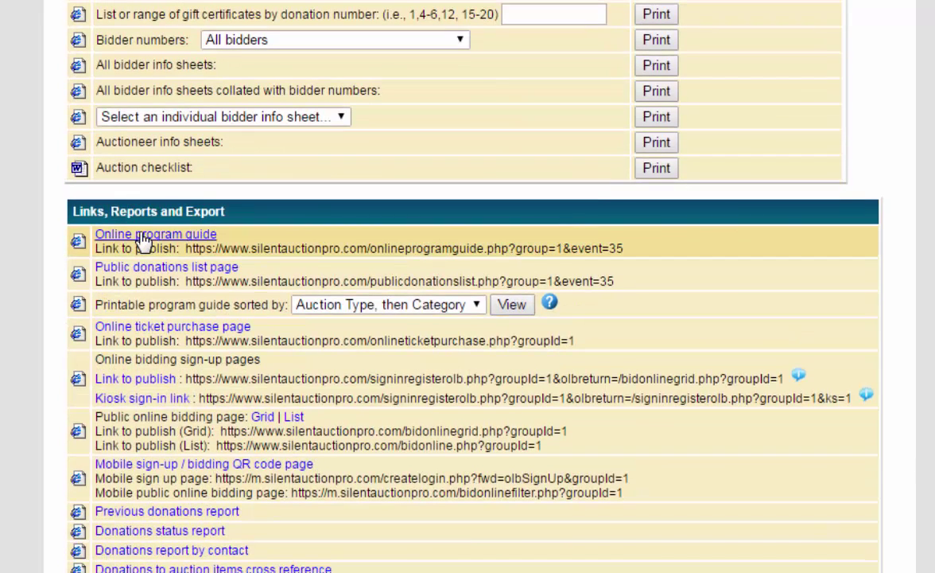
{"action": "left_click", "coordinate": [143, 237]}
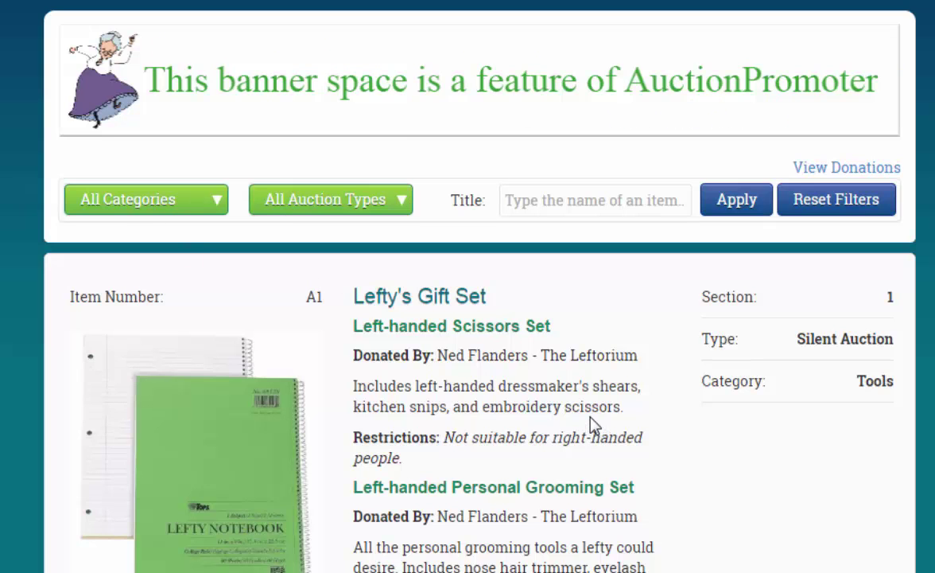
{"action": "scroll", "coordinate": [592, 424], "scroll_direction": "down", "scroll_amount": 4}
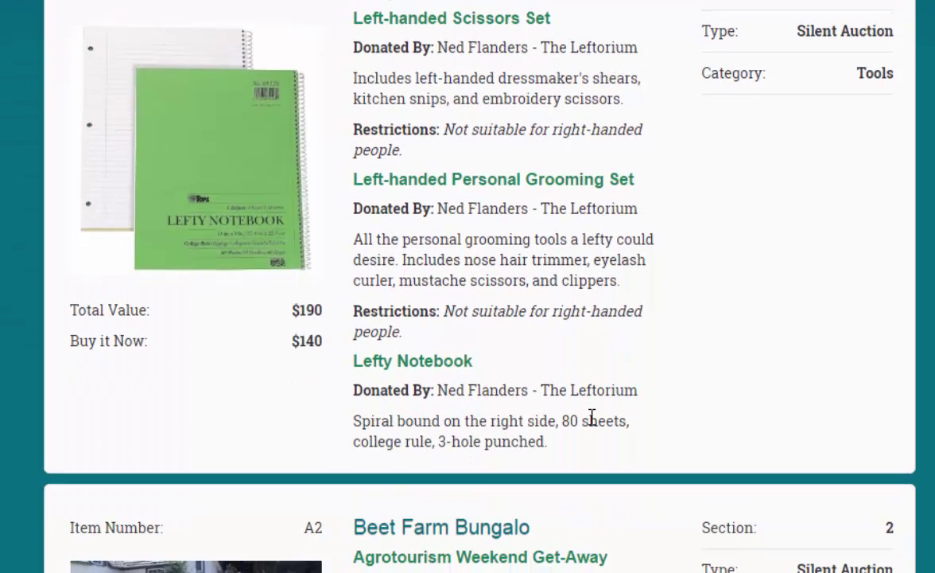
{"action": "scroll", "coordinate": [593, 417], "scroll_direction": "down", "scroll_amount": 9}
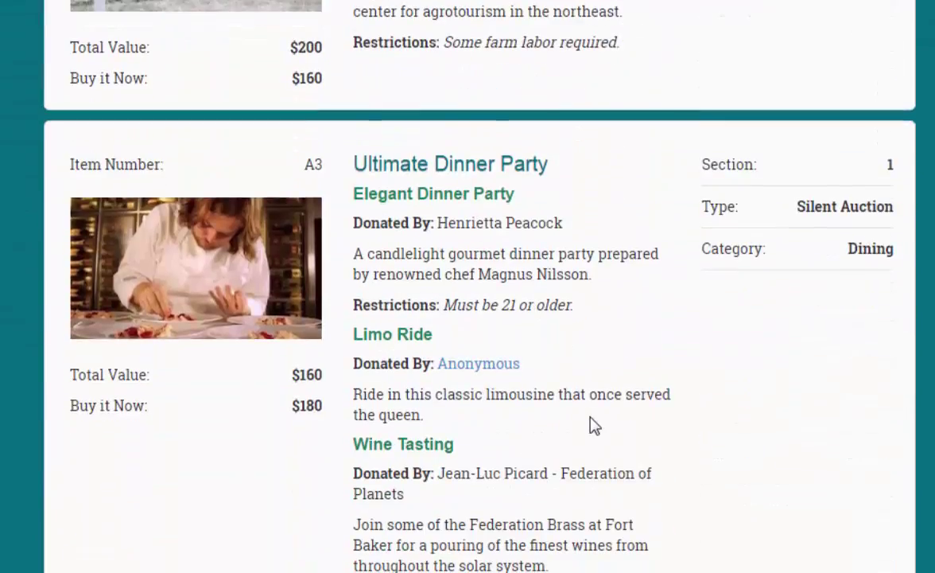
{"action": "scroll", "coordinate": [805, 318], "scroll_direction": "down", "scroll_amount": 10}
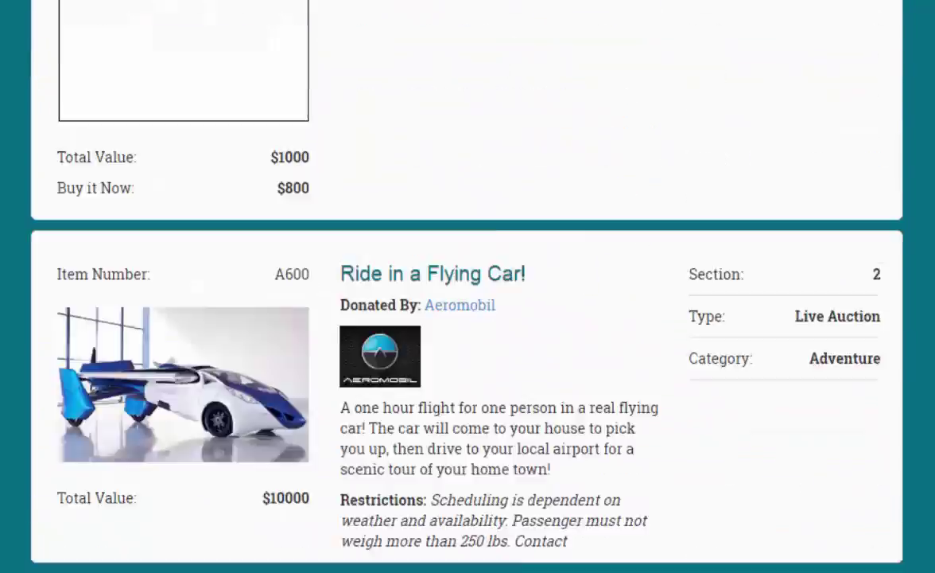
{"action": "scroll", "coordinate": [644, 370], "scroll_direction": "down", "scroll_amount": 6}
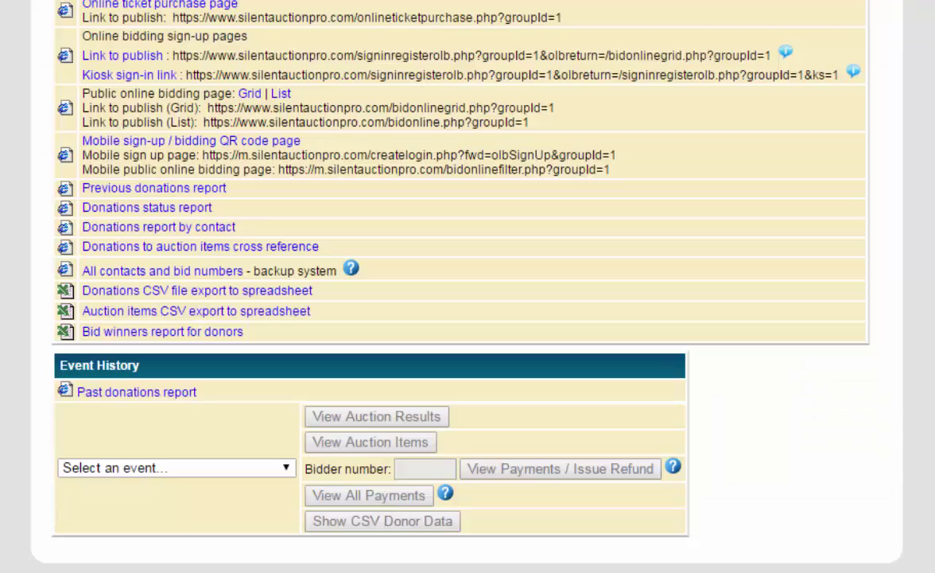
{"action": "scroll", "coordinate": [459, 2], "scroll_direction": "up", "scroll_amount": 3}
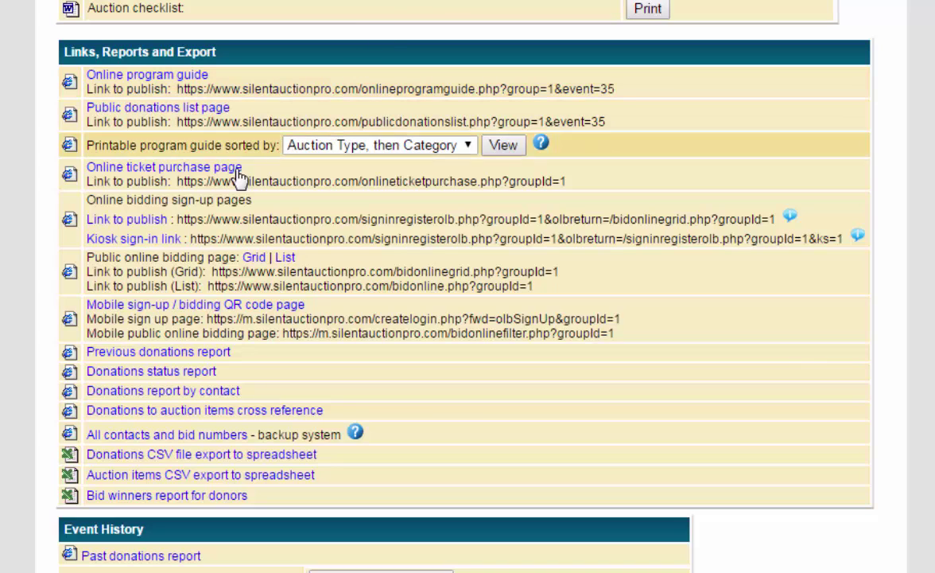
{"action": "left_click", "coordinate": [121, 115]}
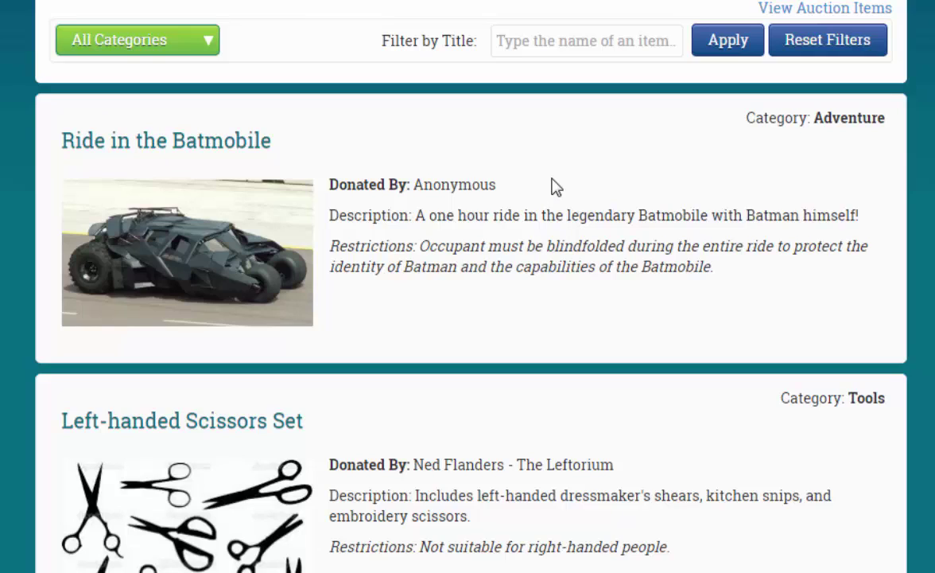
{"action": "scroll", "coordinate": [467, 319], "scroll_direction": "down", "scroll_amount": 20}
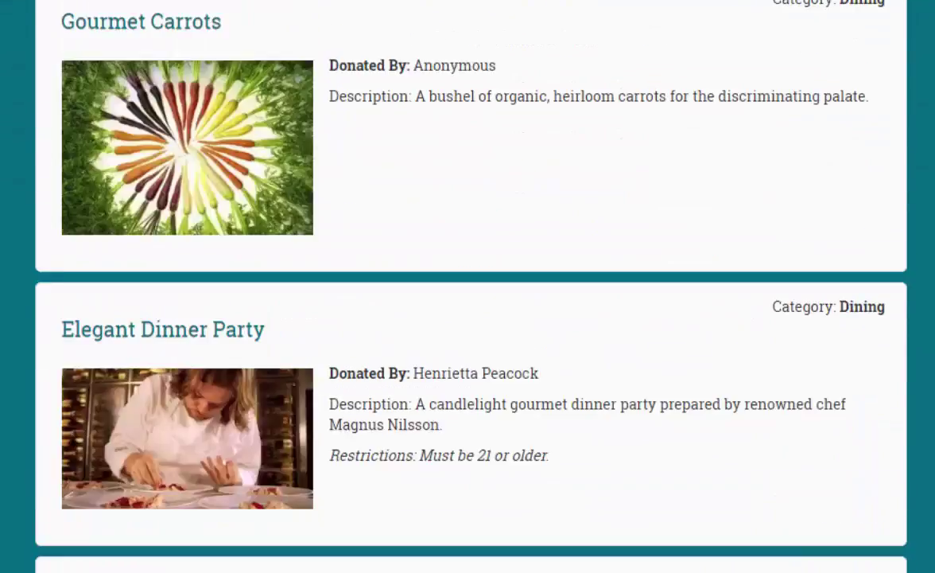
{"action": "scroll", "coordinate": [467, 286], "scroll_direction": "down", "scroll_amount": 10}
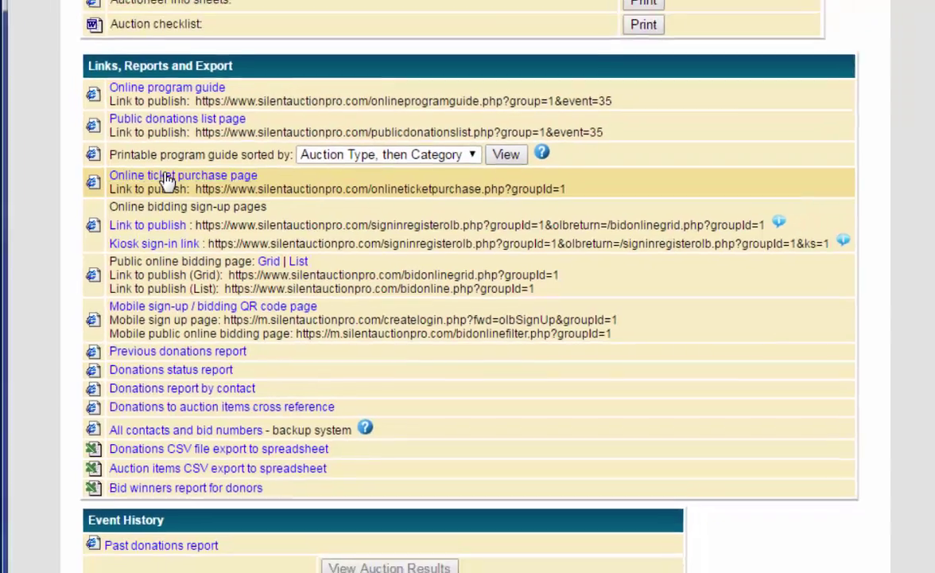
{"action": "left_click", "coordinate": [144, 163]}
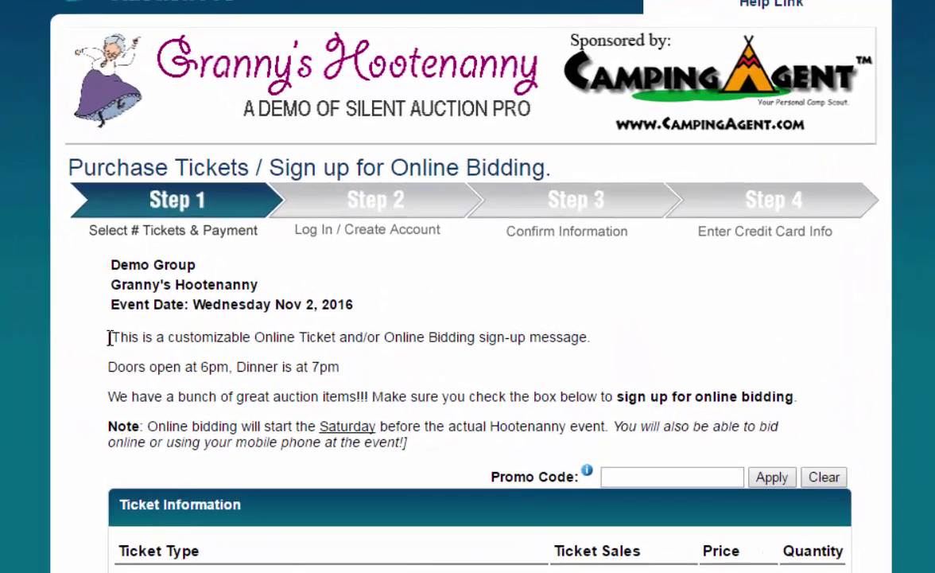
Review the customizable sign-up message, scroll to the ticket list, and focus the Promo Code box.
{"action": "left_click_drag", "start_coordinate": [260, 266], "coordinate": [398, 300]}
{"action": "left_click_drag", "start_coordinate": [352, 396], "coordinate": [407, 442]}
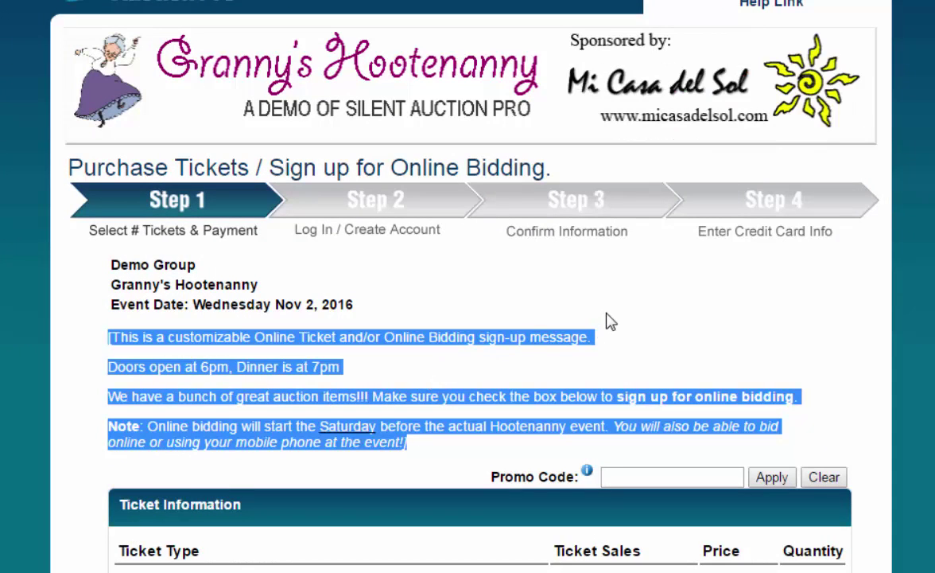
{"action": "scroll", "coordinate": [608, 320], "scroll_direction": "down", "scroll_amount": 4}
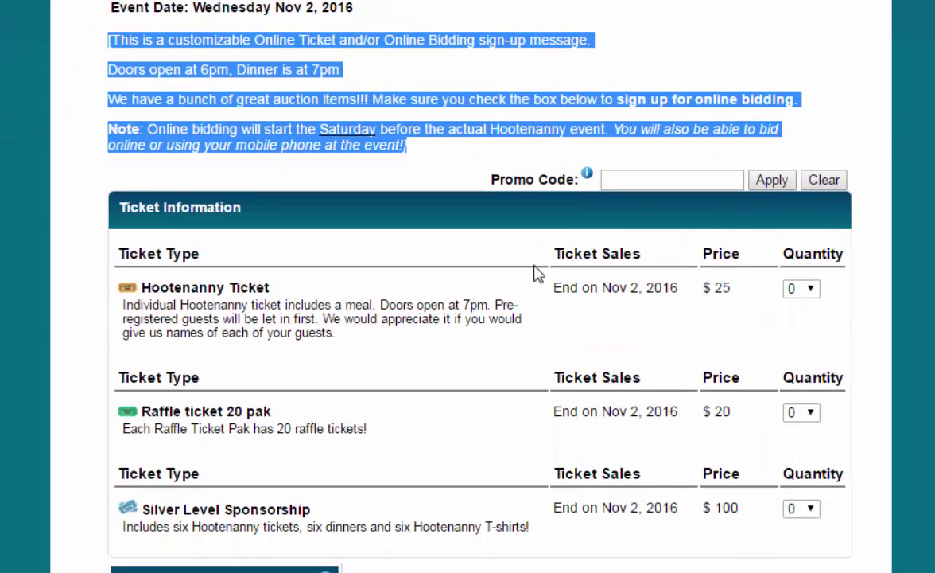
{"action": "scroll", "coordinate": [529, 255], "scroll_direction": "down", "scroll_amount": 1}
{"action": "scroll", "coordinate": [509, 207], "scroll_direction": "down", "scroll_amount": 2}
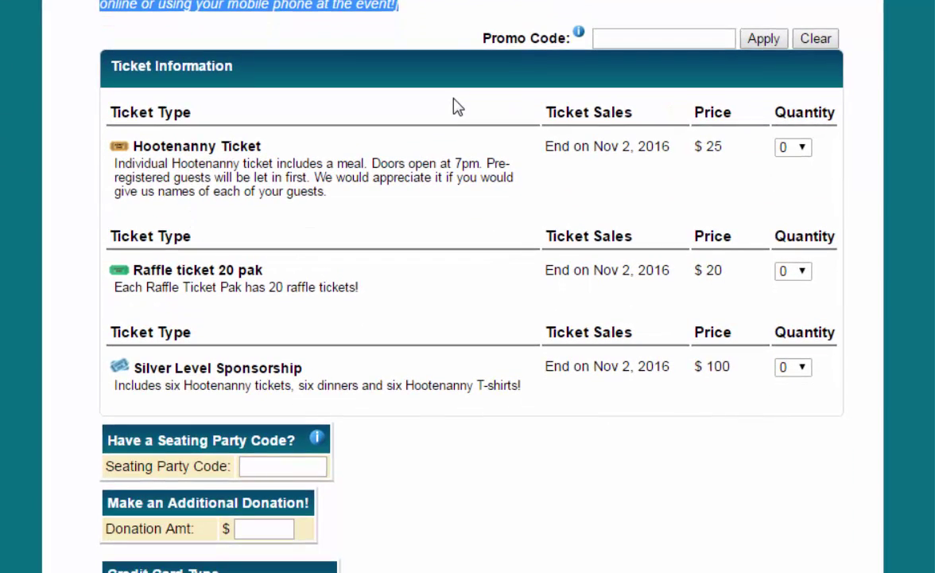
{"action": "left_click", "coordinate": [653, 38]}
Order 6 raffle tickets and one Silver Level Sponsorship.
{"action": "left_click", "coordinate": [805, 272]}
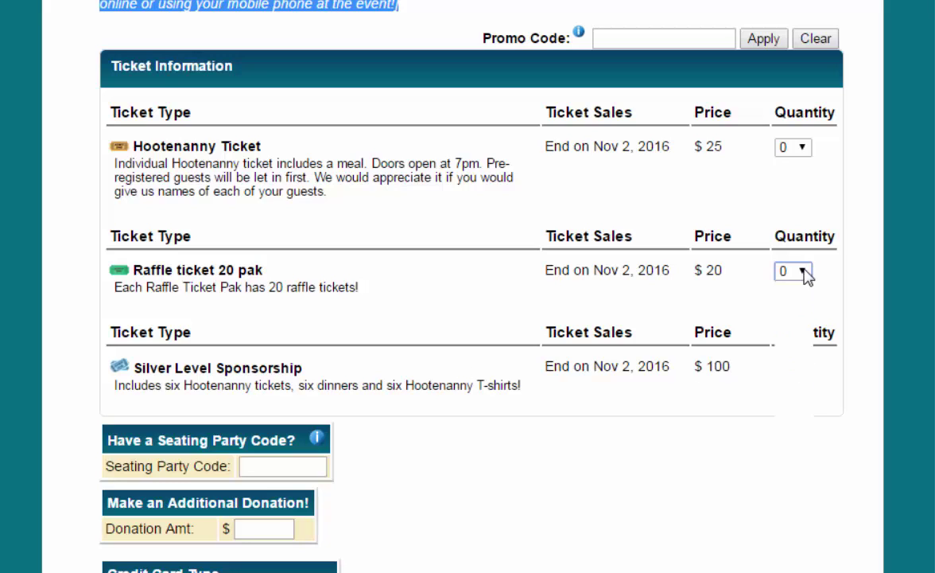
{"action": "left_click", "coordinate": [786, 390]}
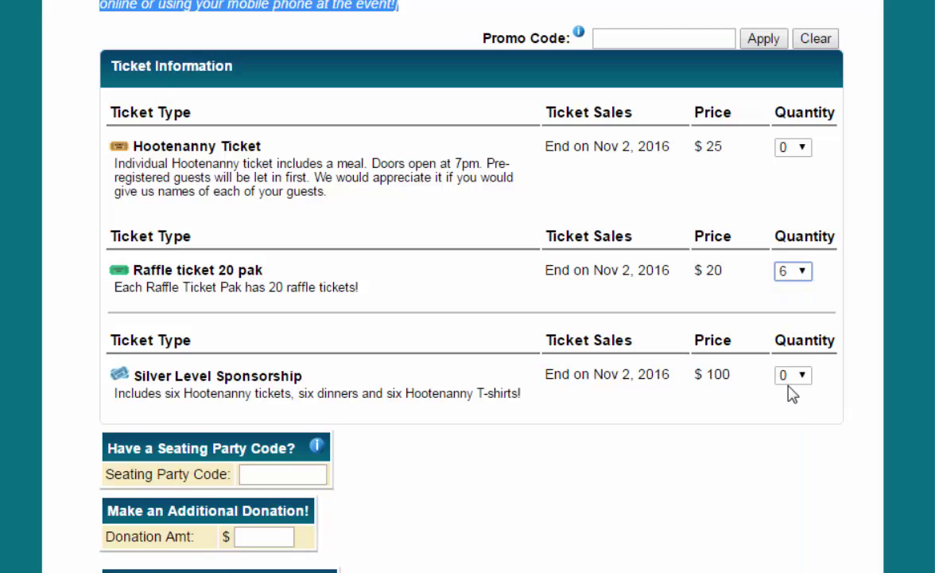
{"action": "left_click", "coordinate": [800, 378]}
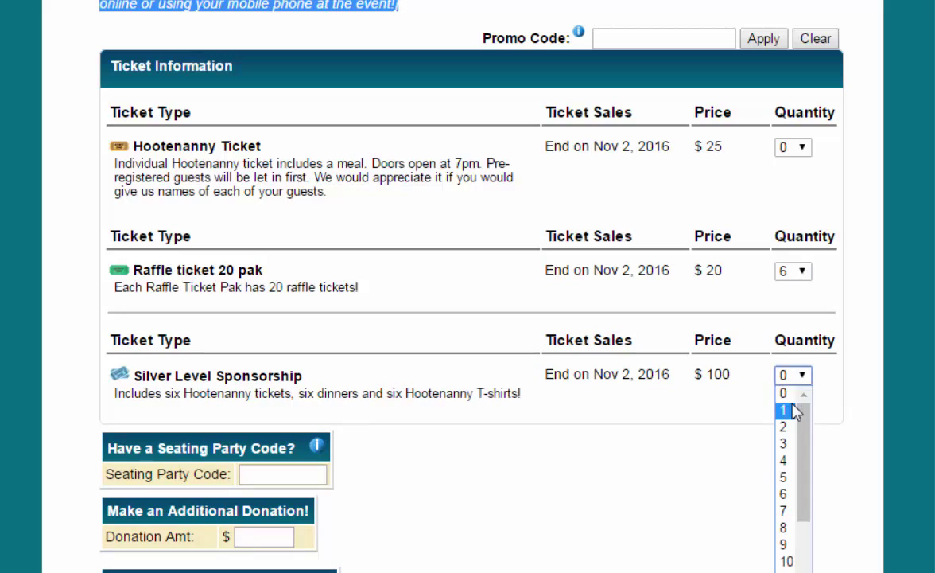
{"action": "left_click", "coordinate": [788, 410]}
Give Ticket 1 a Steak meal and shirt size L.
{"action": "scroll", "coordinate": [775, 420], "scroll_direction": "down", "scroll_amount": 4}
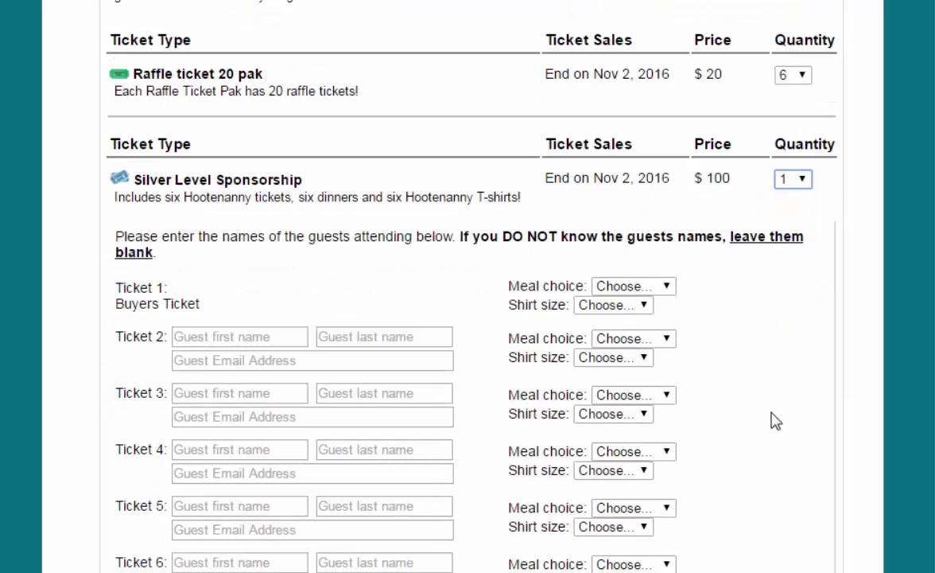
{"action": "left_click", "coordinate": [625, 186]}
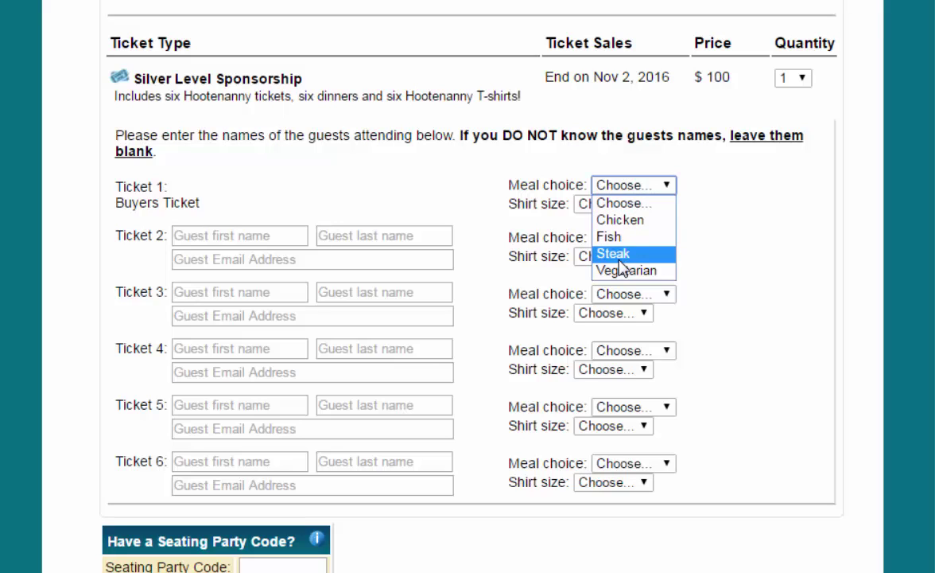
{"action": "left_click", "coordinate": [620, 255]}
{"action": "left_click", "coordinate": [614, 205]}
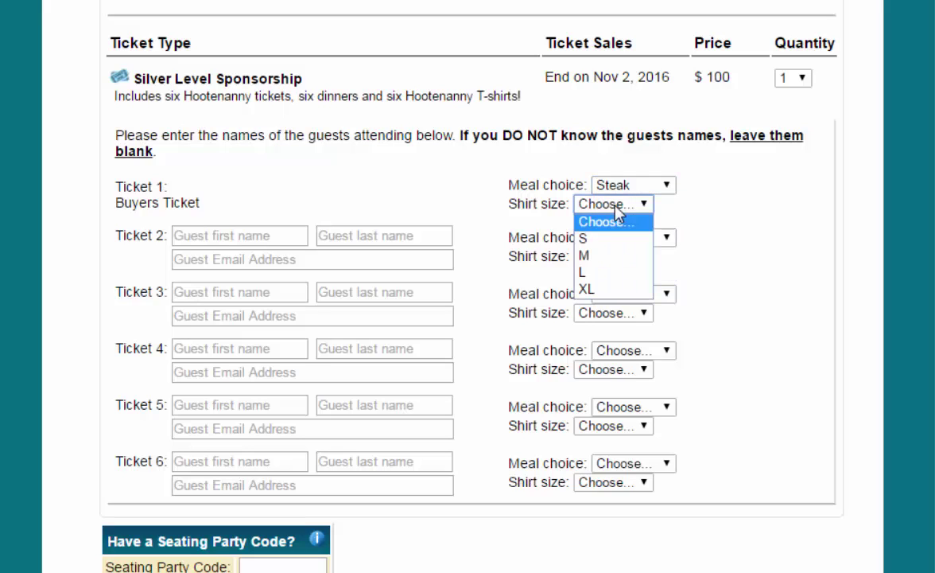
{"action": "left_click", "coordinate": [606, 272]}
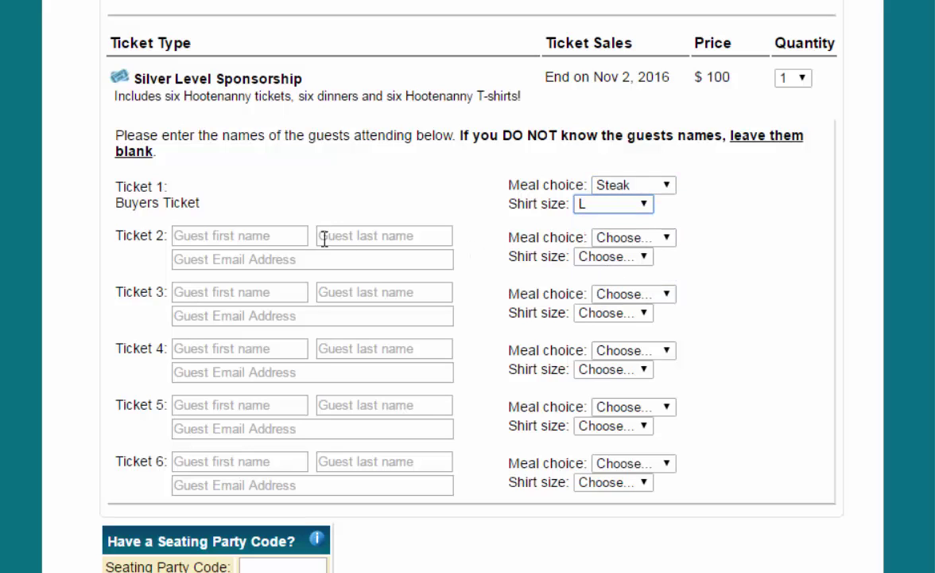
Enter Ticket 2's guest first name, last name and e-mail, with Vegetarian meal and size S.
{"action": "left_click", "coordinate": [214, 235]}
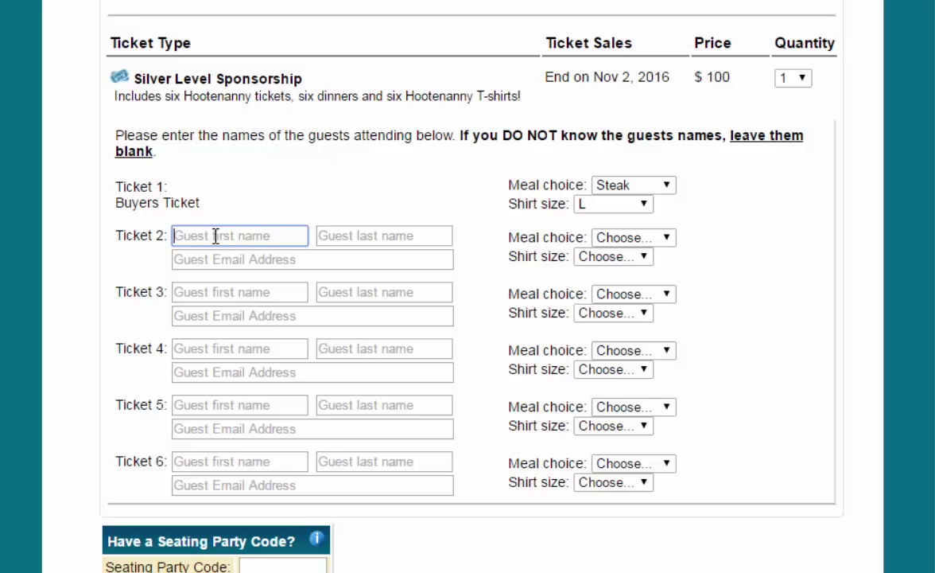
{"action": "type", "text": "Florence"}
{"action": "key", "text": "Tab"}
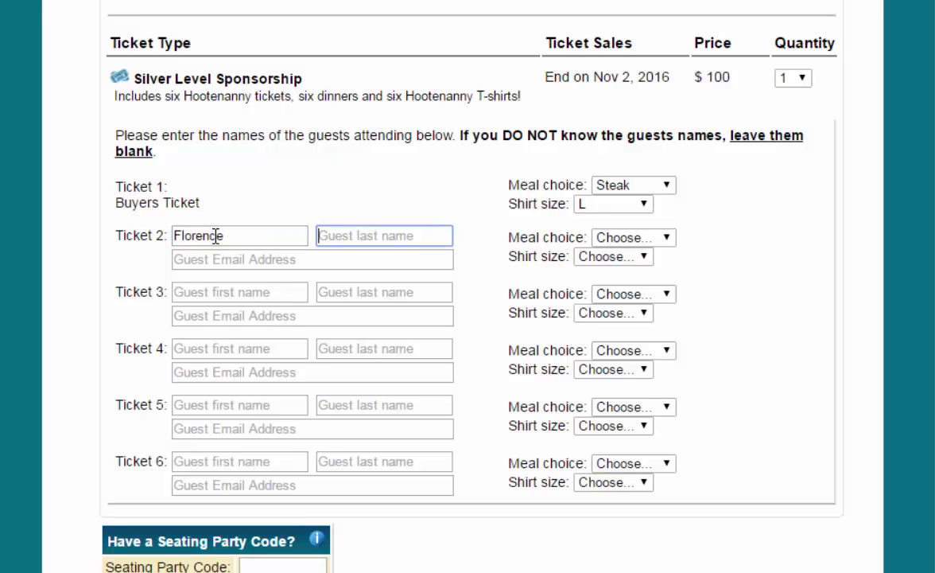
{"action": "type", "text": "Schmoe"}
{"action": "key", "text": "Tab"}
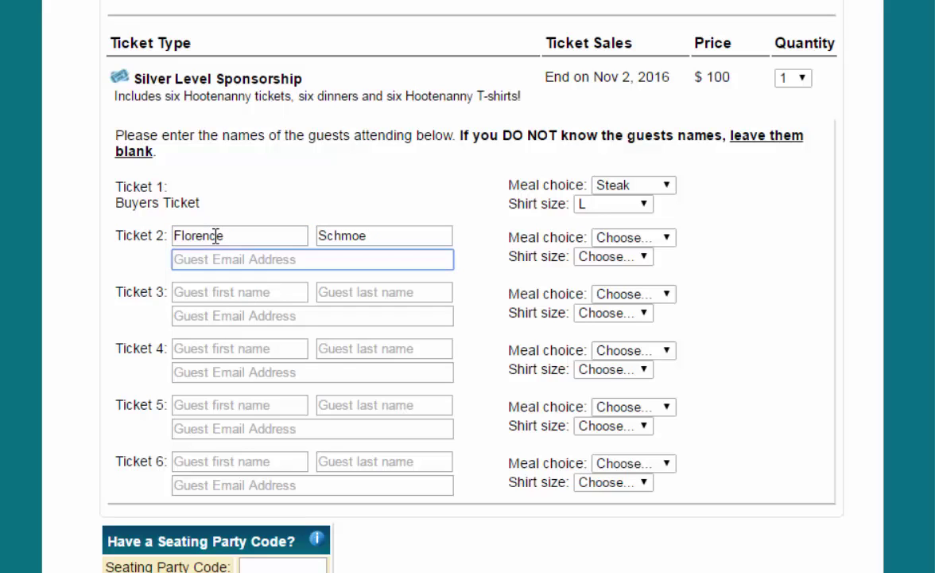
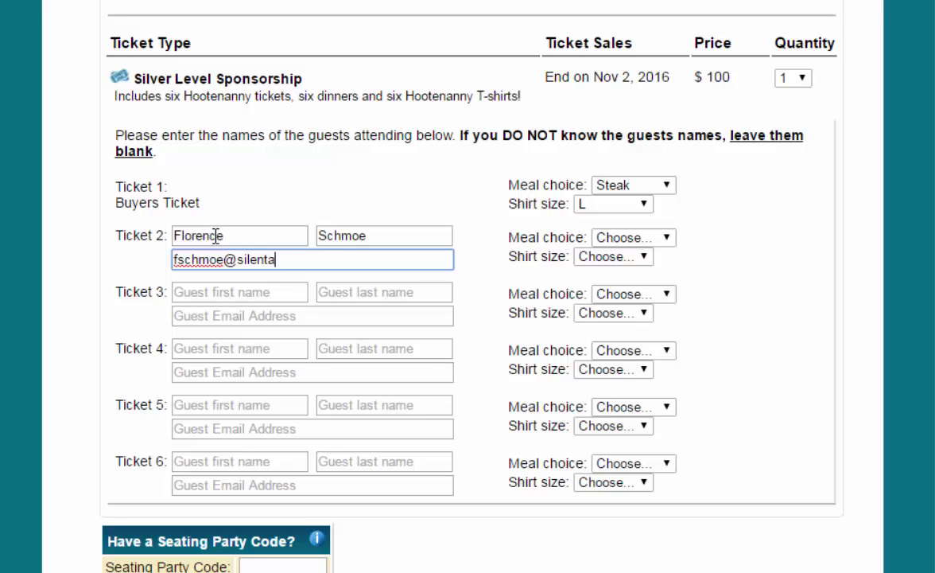
{"action": "key", "text": "Tab"}
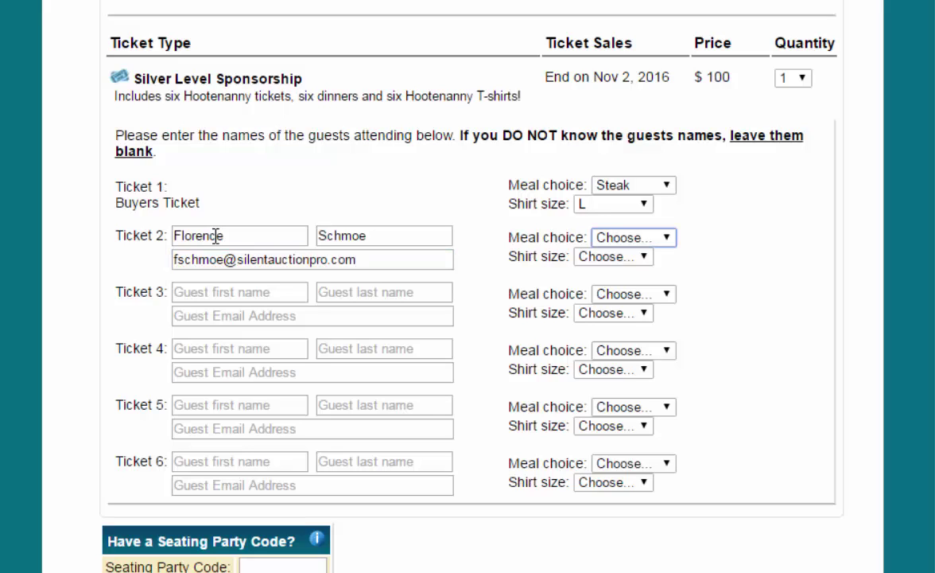
{"action": "key", "text": "v"}
{"action": "left_click", "coordinate": [648, 258]}
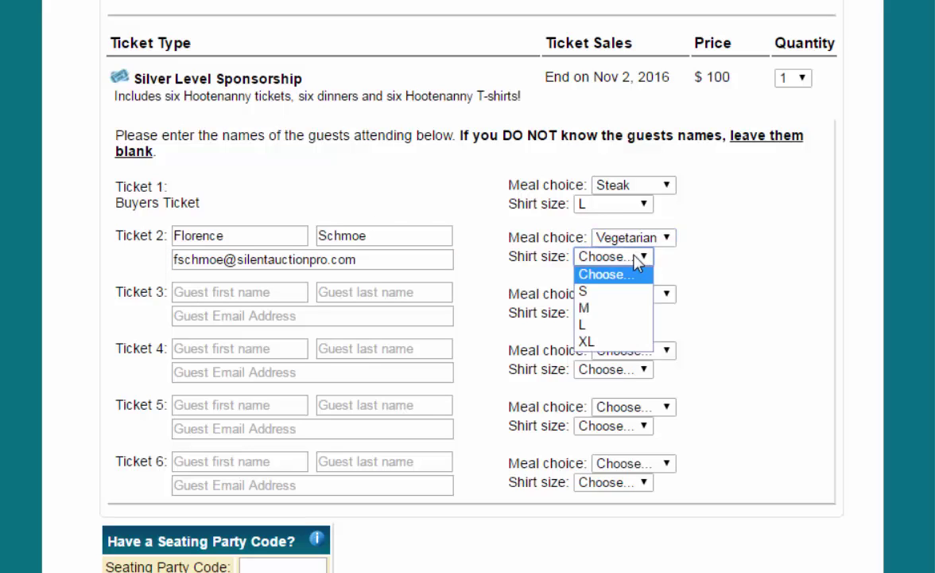
{"action": "left_click", "coordinate": [586, 292]}
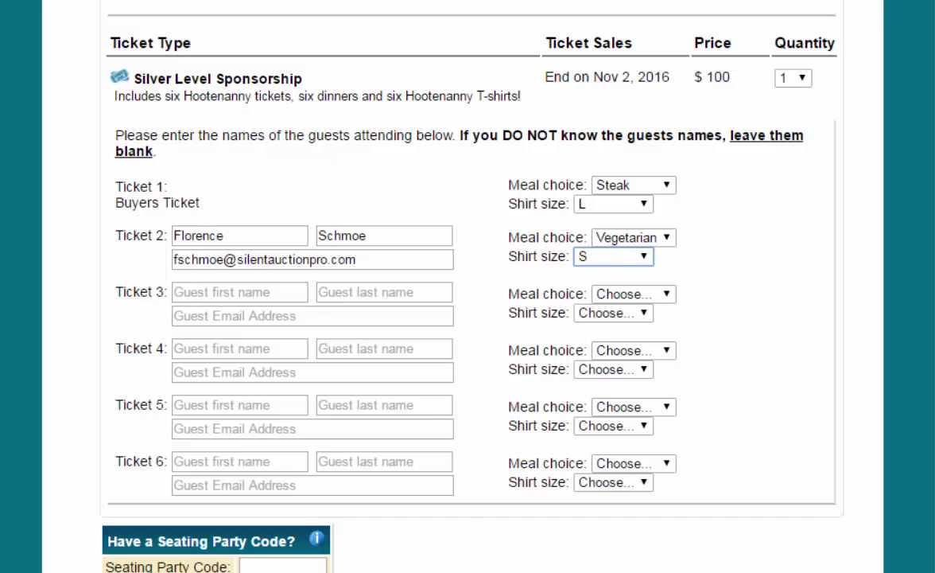
{"action": "scroll", "coordinate": [580, 438], "scroll_direction": "down", "scroll_amount": 3}
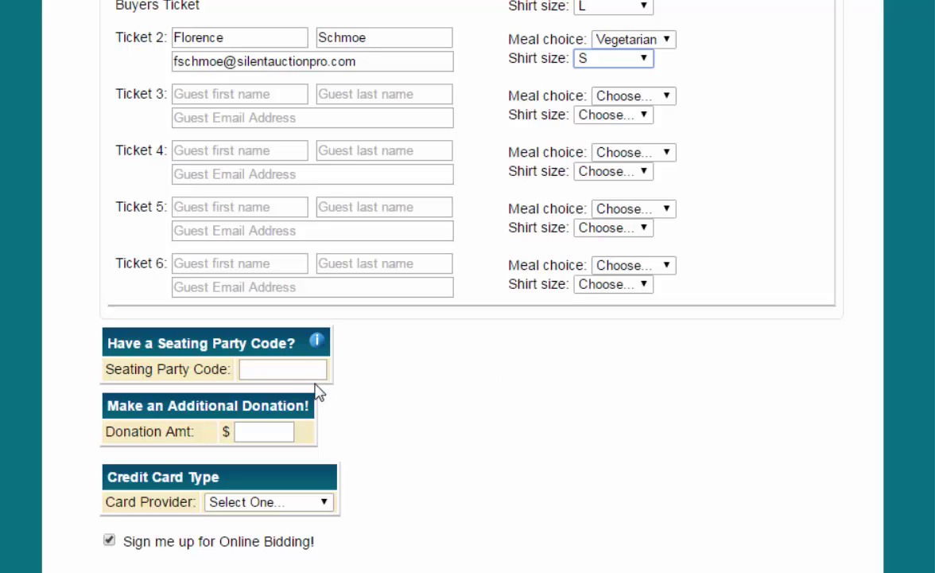
Enter seating party code mus123, a $500 donation and MasterCard as card provider, then continue.
{"action": "left_click", "coordinate": [286, 369]}
{"action": "type", "text": "mus123"}
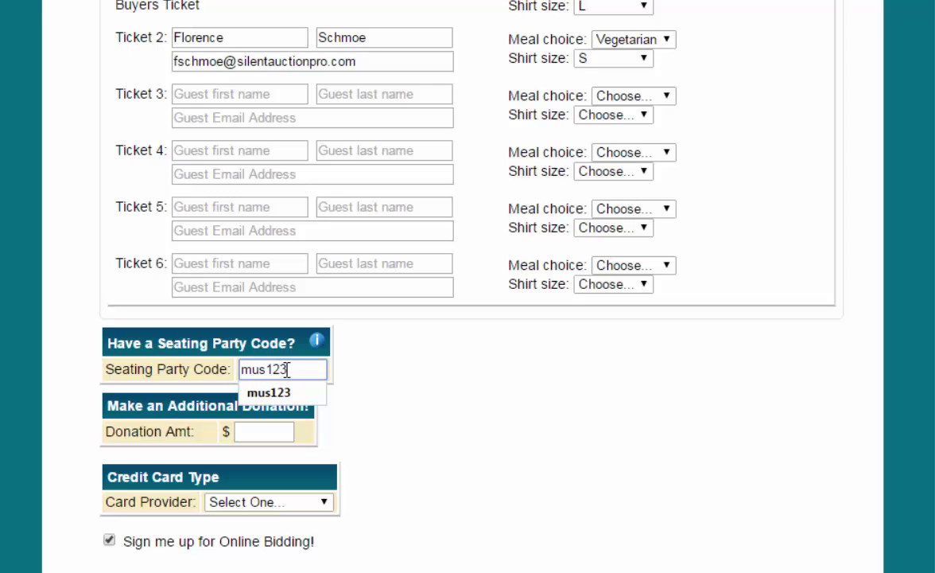
{"action": "left_click", "coordinate": [408, 320]}
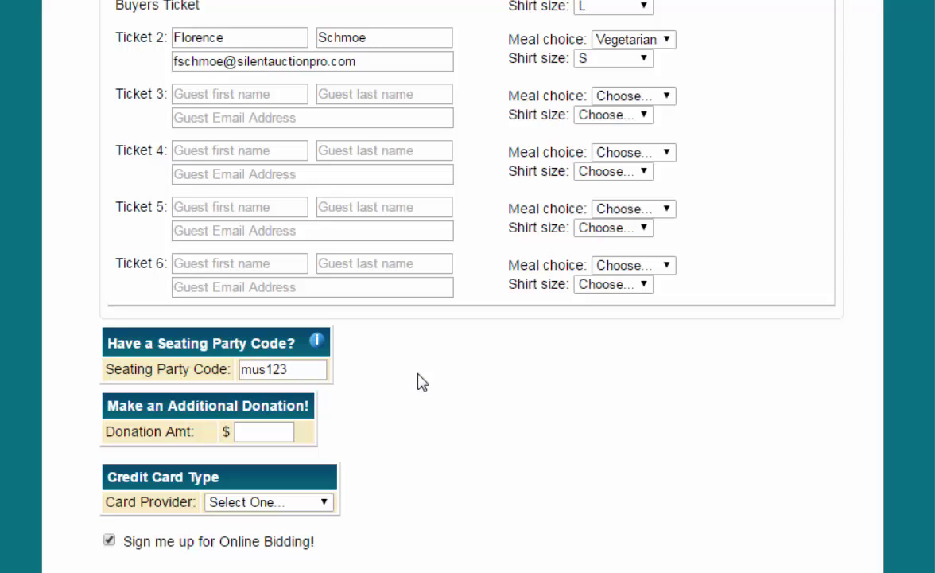
{"action": "left_click", "coordinate": [264, 438]}
{"action": "type", "text": "500"}
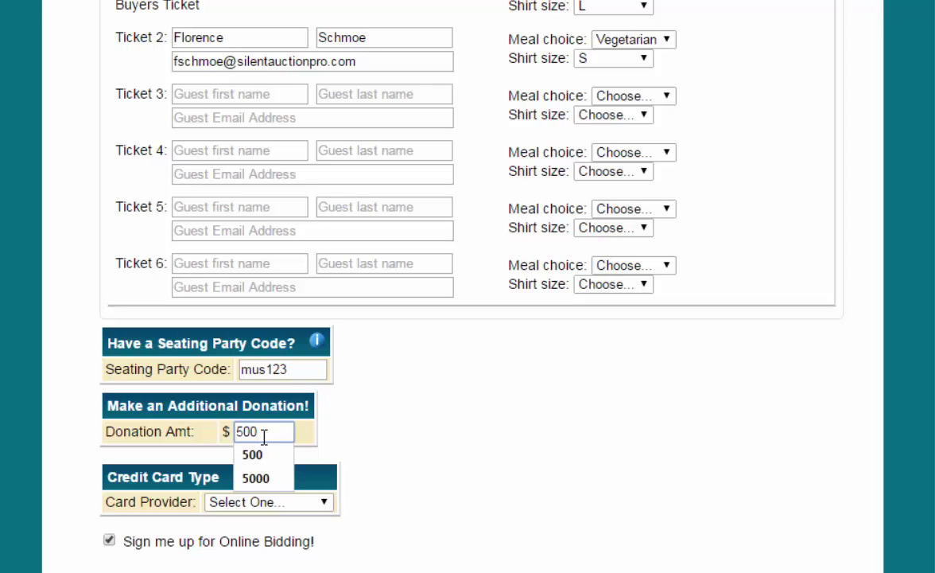
{"action": "key", "text": "Tab"}
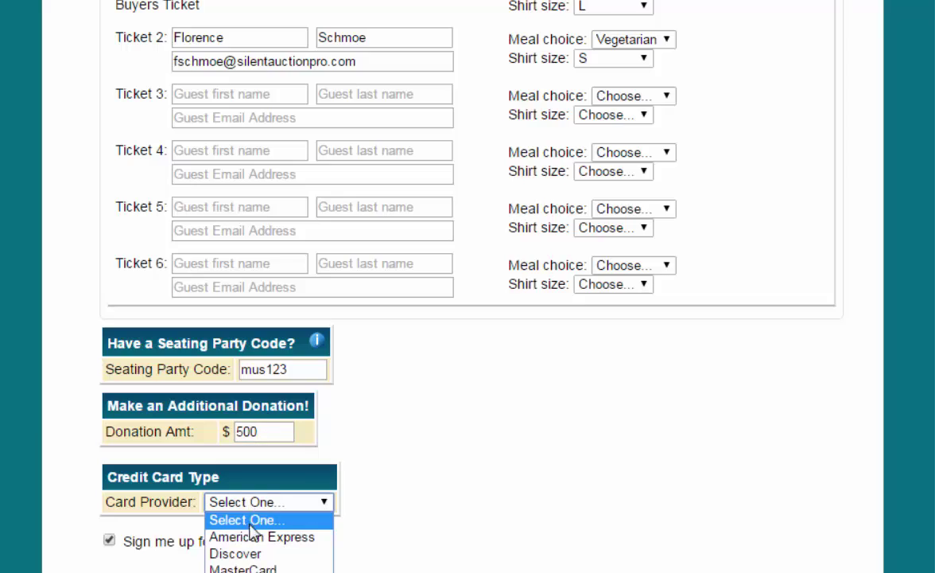
{"action": "left_click", "coordinate": [246, 568]}
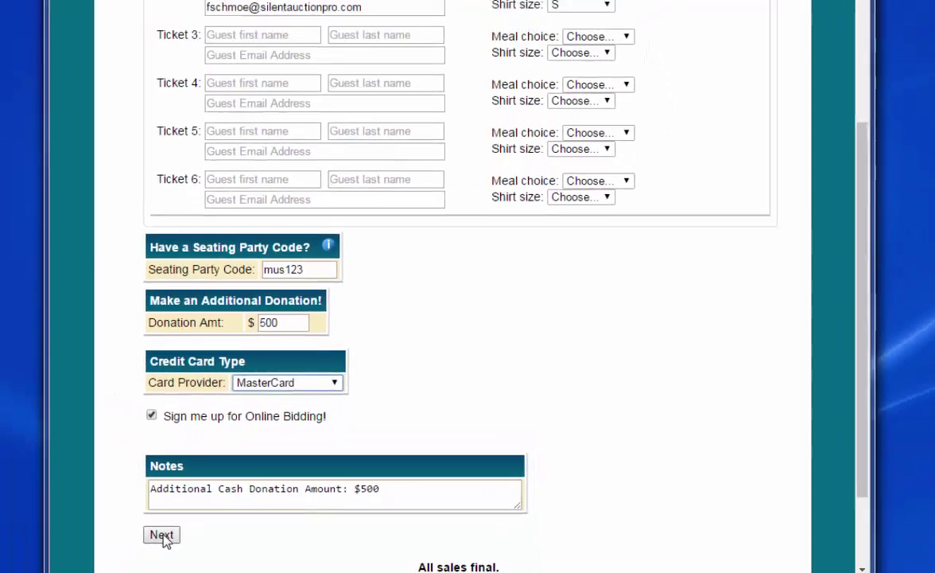
{"action": "left_click", "coordinate": [110, 528]}
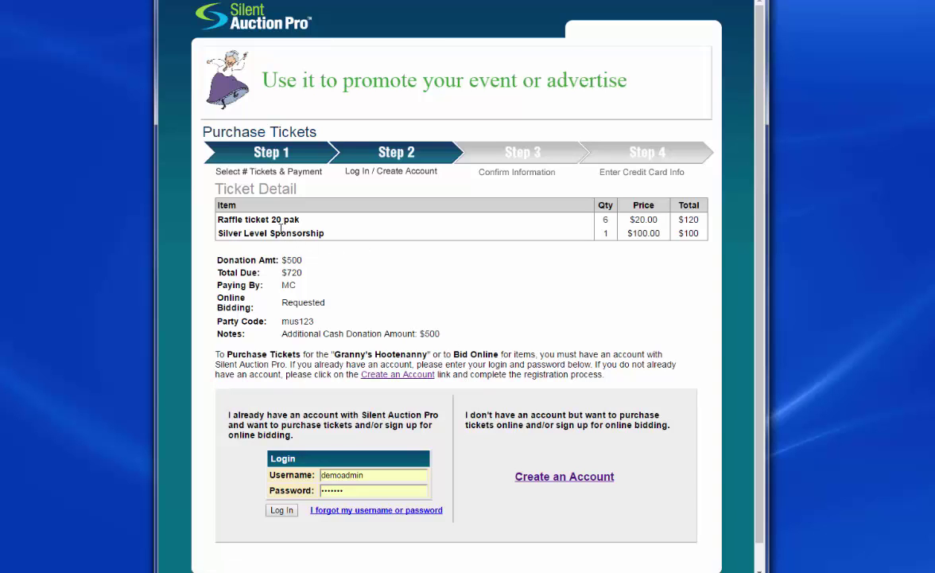
Log in with the saved bidder username and agree to keep the card on file.
{"action": "scroll", "coordinate": [432, 286], "scroll_direction": "down", "scroll_amount": 1}
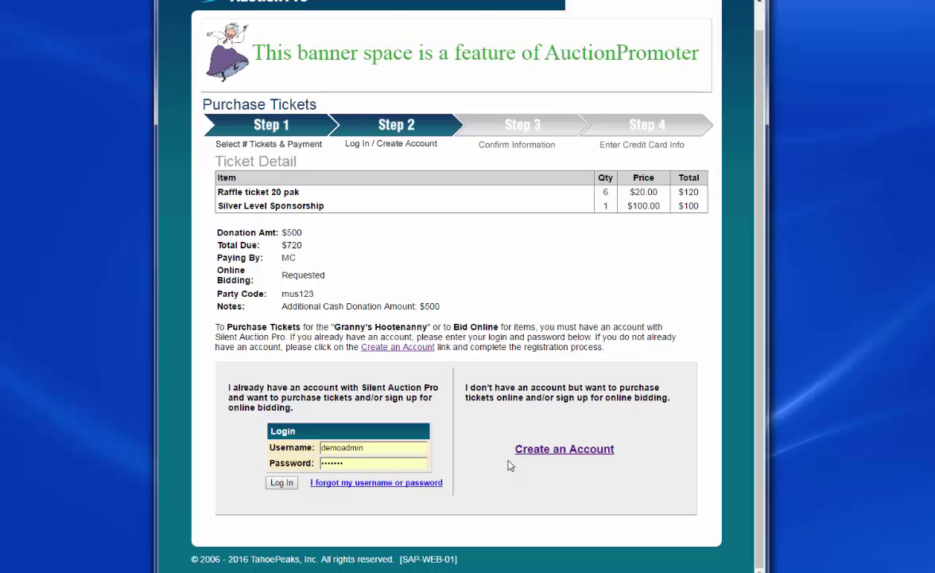
{"action": "left_click", "coordinate": [368, 448]}
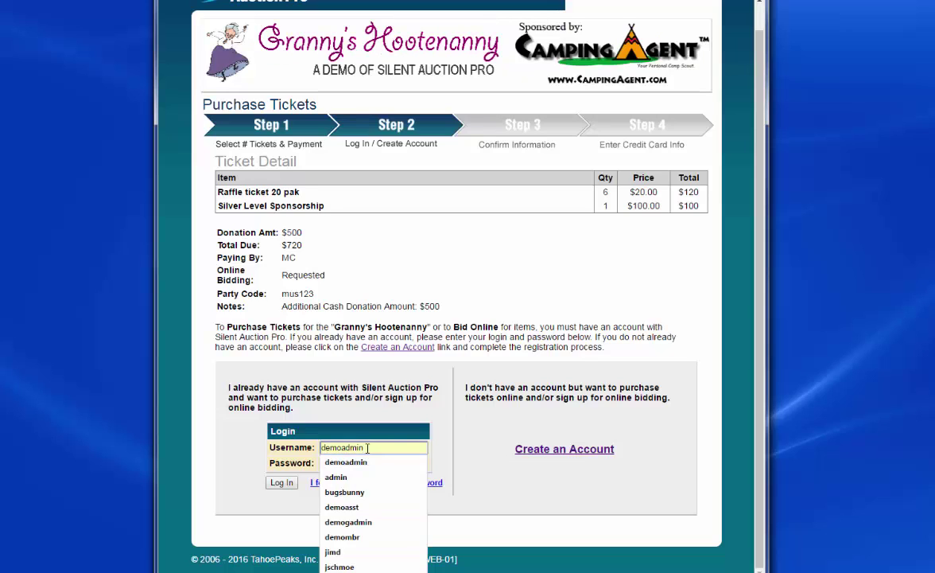
{"action": "left_click", "coordinate": [342, 566]}
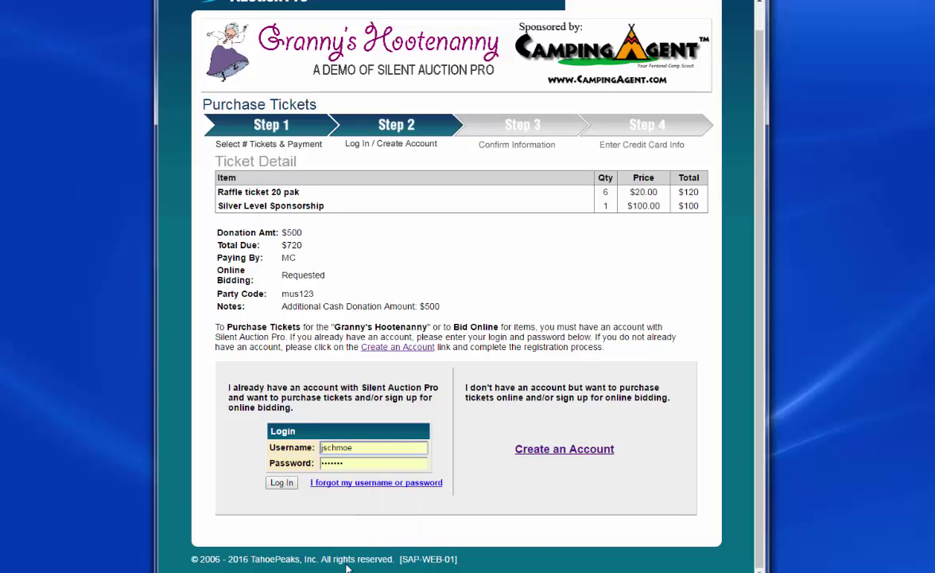
{"action": "left_click", "coordinate": [282, 482]}
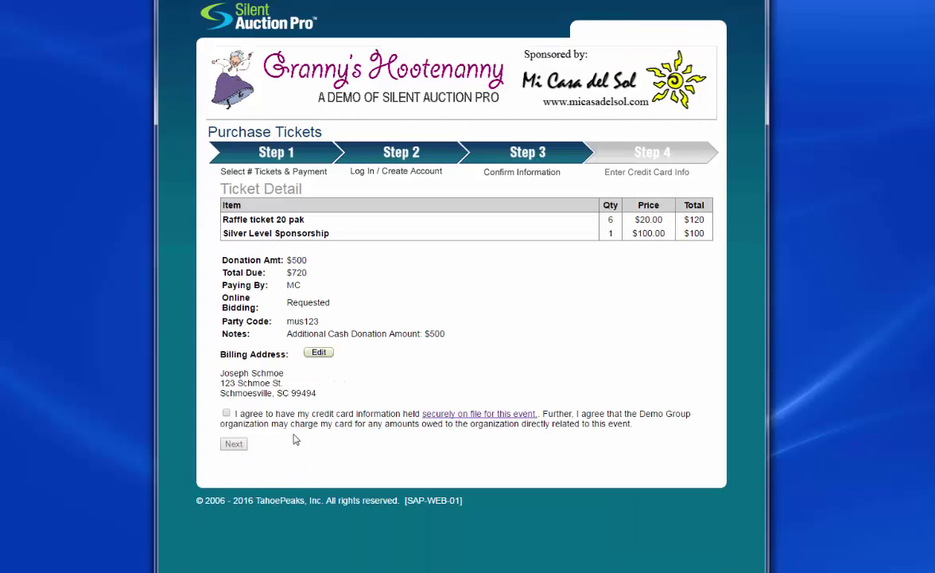
{"action": "left_click", "coordinate": [226, 413]}
{"action": "left_click", "coordinate": [234, 446]}
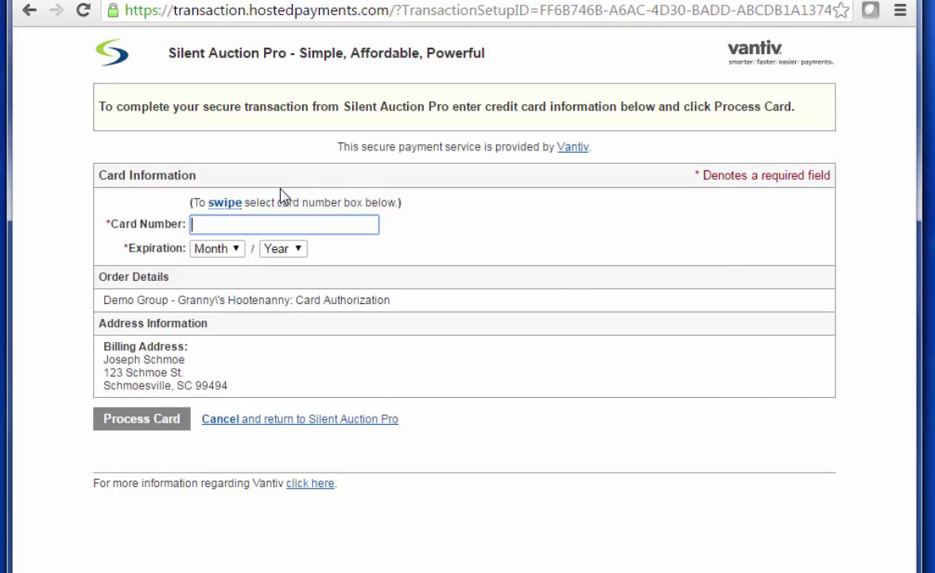
Enter the test card number with expiry month 03 and year 2020, then process the card.
{"action": "type", "text": "4111111111111111"}
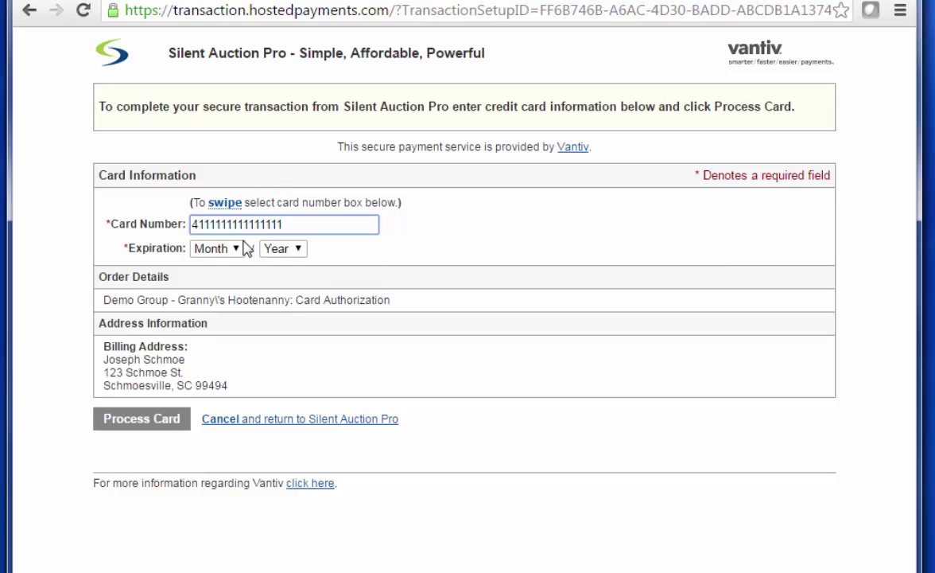
{"action": "left_click", "coordinate": [217, 252]}
{"action": "left_click", "coordinate": [208, 319]}
{"action": "left_click", "coordinate": [283, 249]}
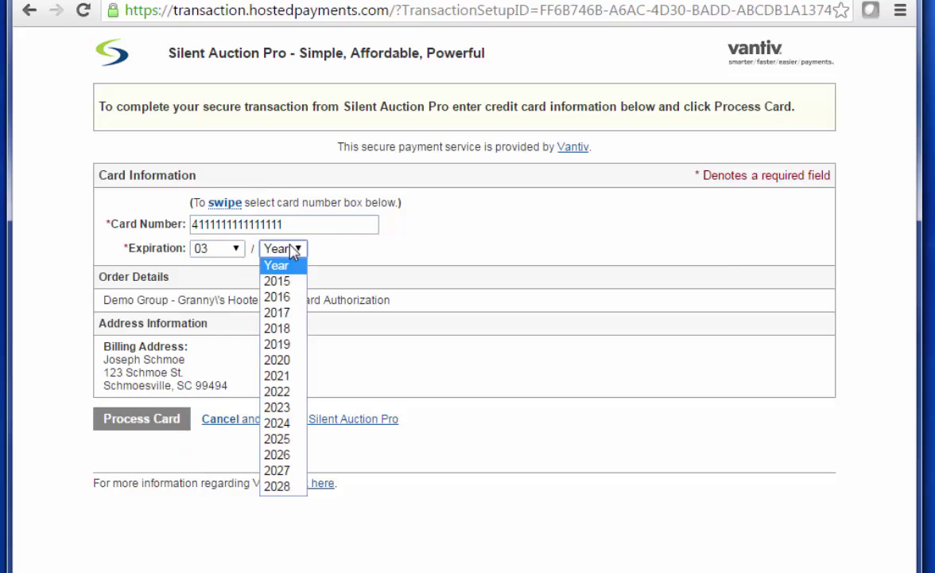
{"action": "left_click", "coordinate": [280, 361]}
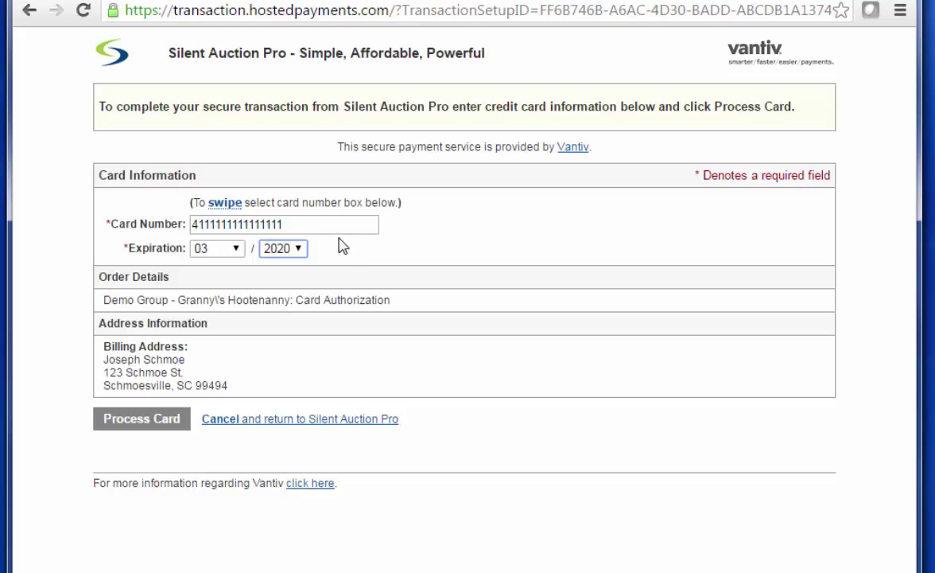
{"action": "left_click", "coordinate": [133, 421]}
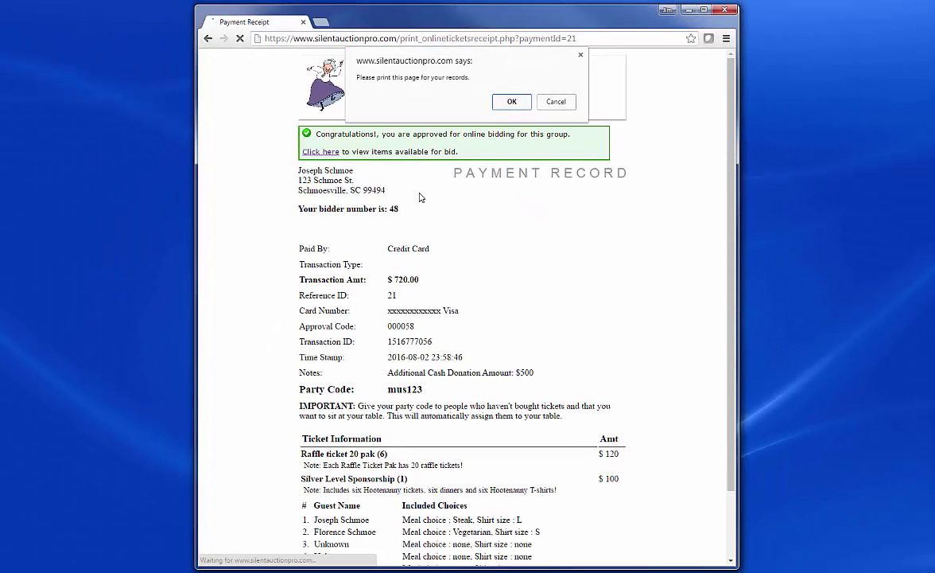
Dismiss the print reminder, highlight the party code on the receipt, and go to items available for bid.
{"action": "left_click", "coordinate": [566, 110]}
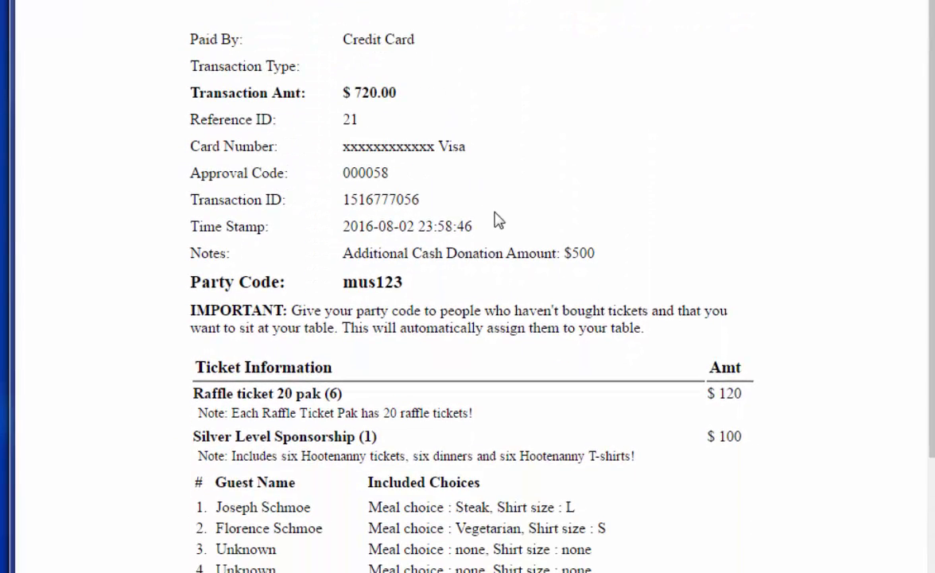
{"action": "left_click_drag", "start_coordinate": [345, 280], "coordinate": [404, 282]}
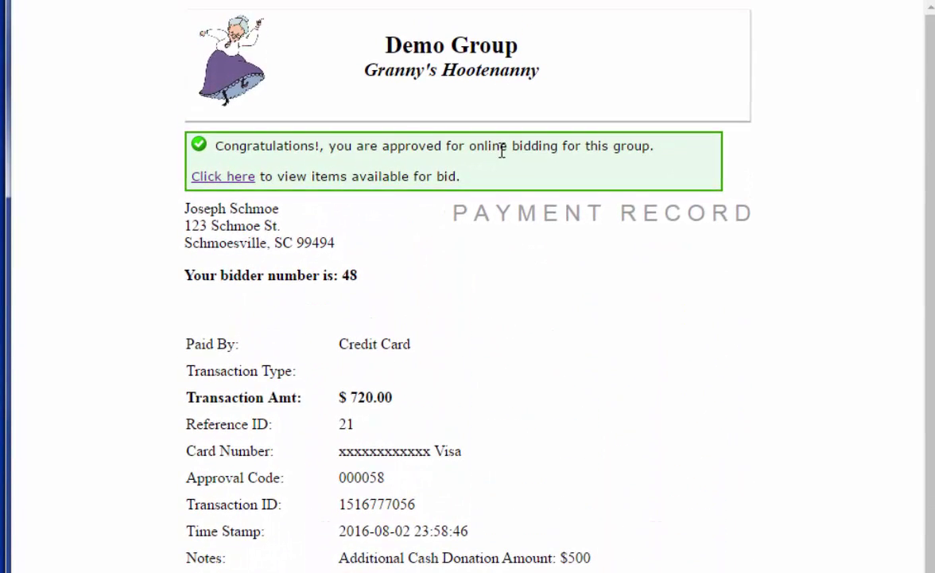
{"action": "left_click", "coordinate": [233, 178]}
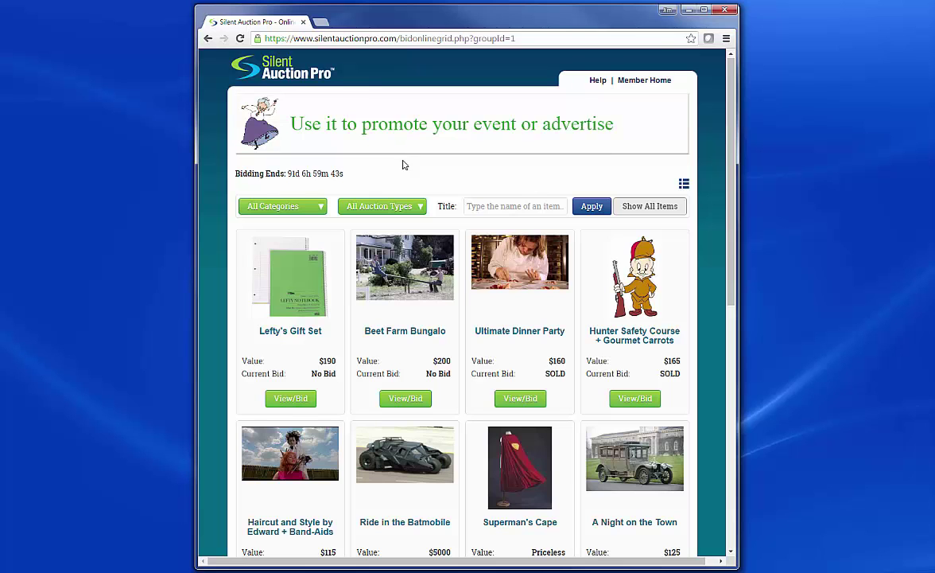
Scroll to the bottom of the bidding grid to reveal An Amazing Adventure.
{"action": "scroll", "coordinate": [504, 185], "scroll_direction": "down", "scroll_amount": 3}
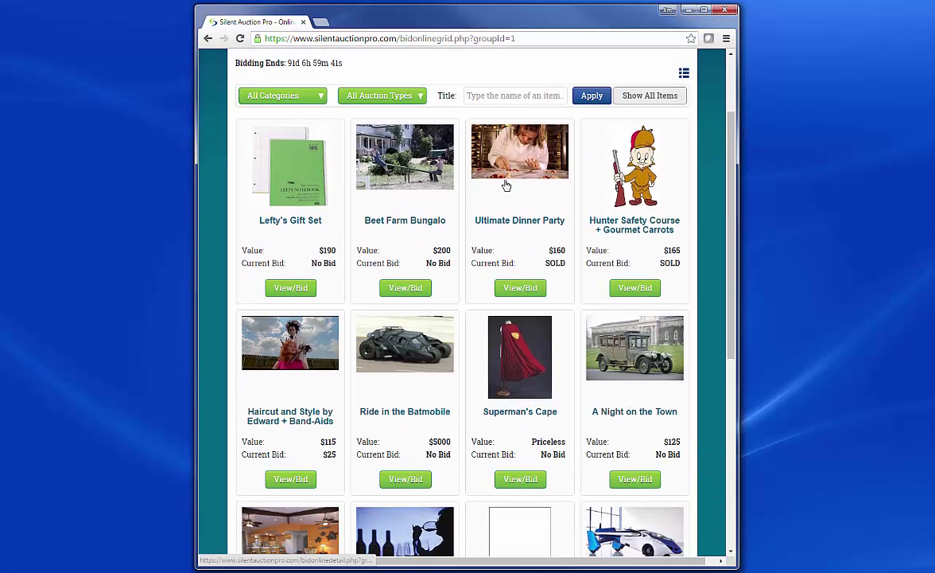
{"action": "scroll", "coordinate": [494, 233], "scroll_direction": "down", "scroll_amount": 5}
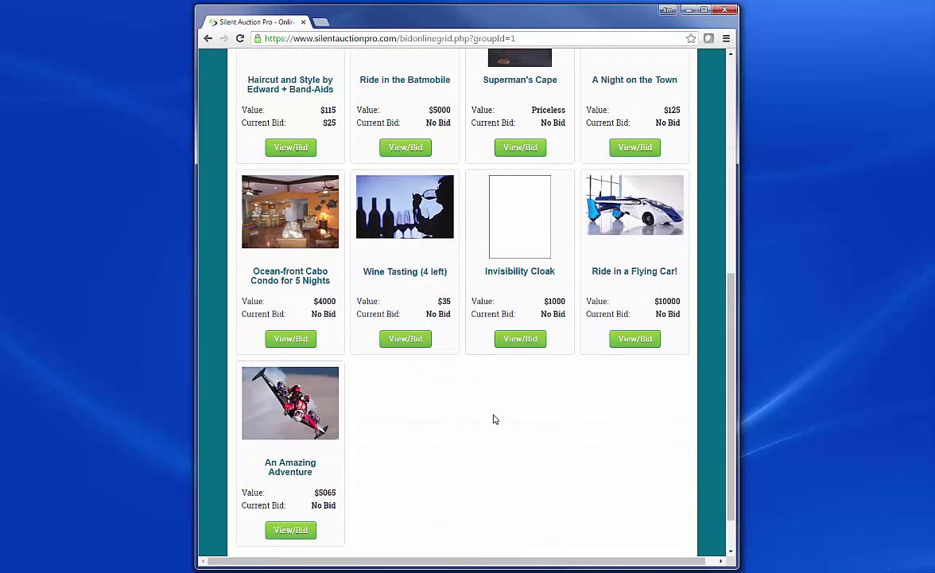
{"action": "scroll", "coordinate": [495, 417], "scroll_direction": "down", "scroll_amount": 1}
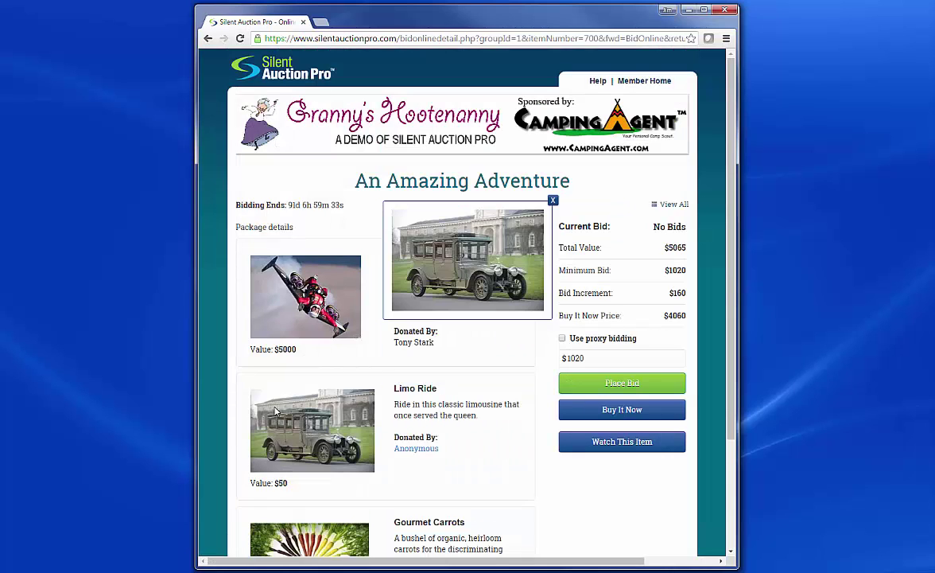
Preview the A700 package thumbnails and close the enlarged limo preview.
{"action": "mouse_move", "coordinate": [280, 299]}
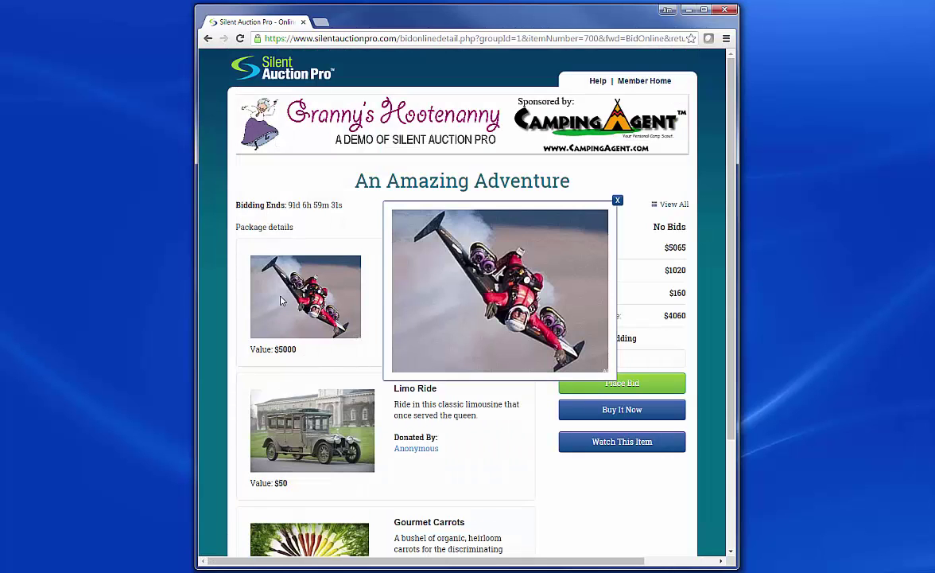
{"action": "mouse_move", "coordinate": [293, 426]}
{"action": "mouse_move", "coordinate": [308, 539]}
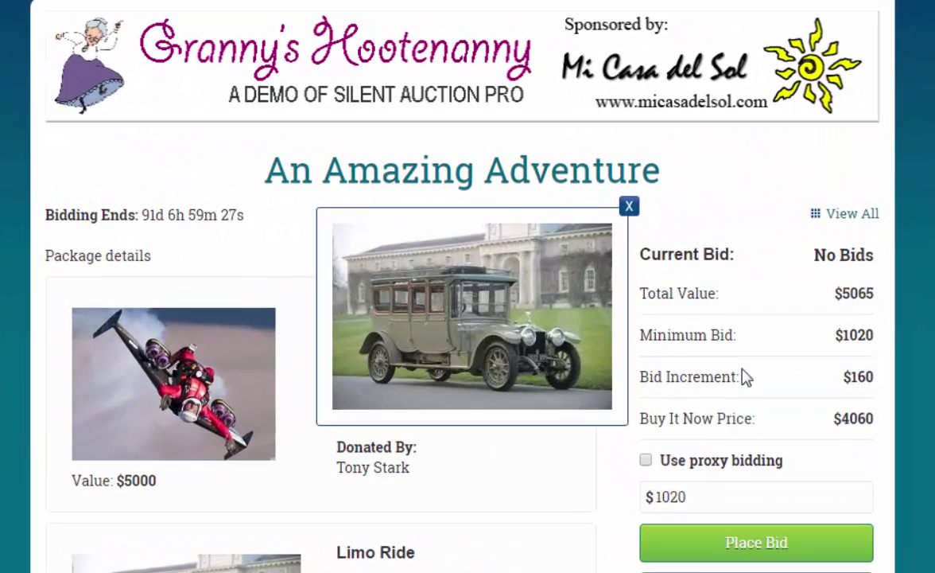
{"action": "left_click", "coordinate": [628, 206]}
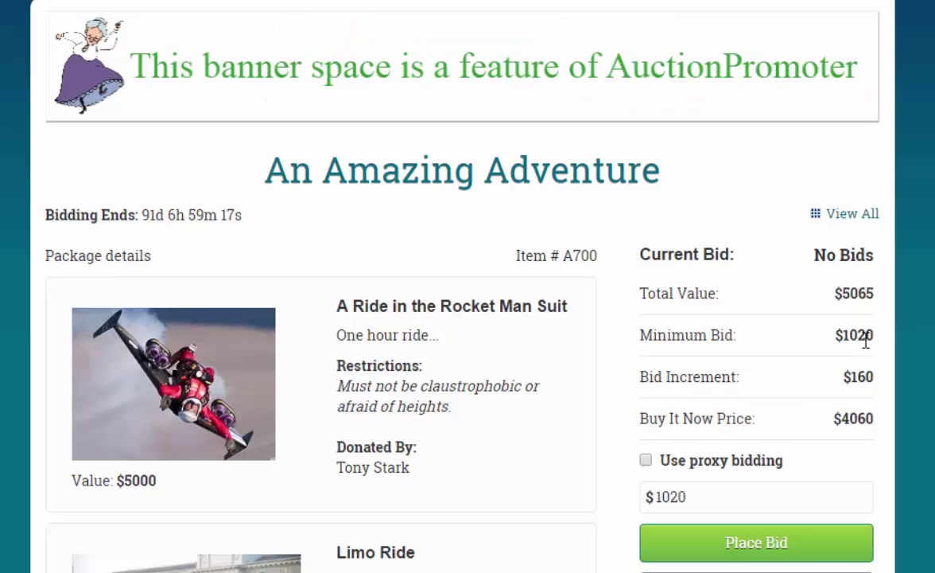
{"action": "mouse_move", "coordinate": [711, 469]}
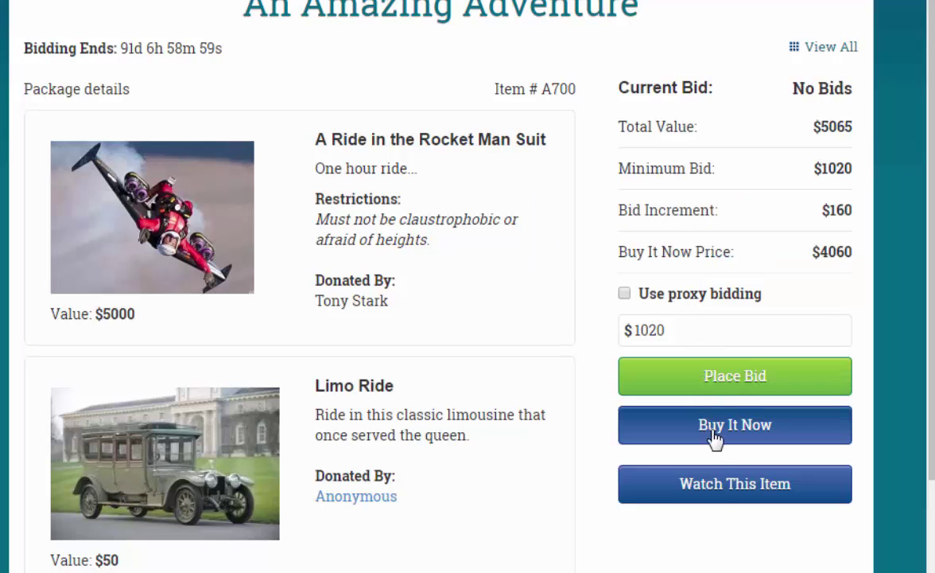
Enable proxy bidding on A700, replace the bid amount with 4500, and place it as max bid.
{"action": "left_click", "coordinate": [626, 295]}
{"action": "left_click", "coordinate": [641, 329]}
{"action": "double_click", "coordinate": [636, 330]}
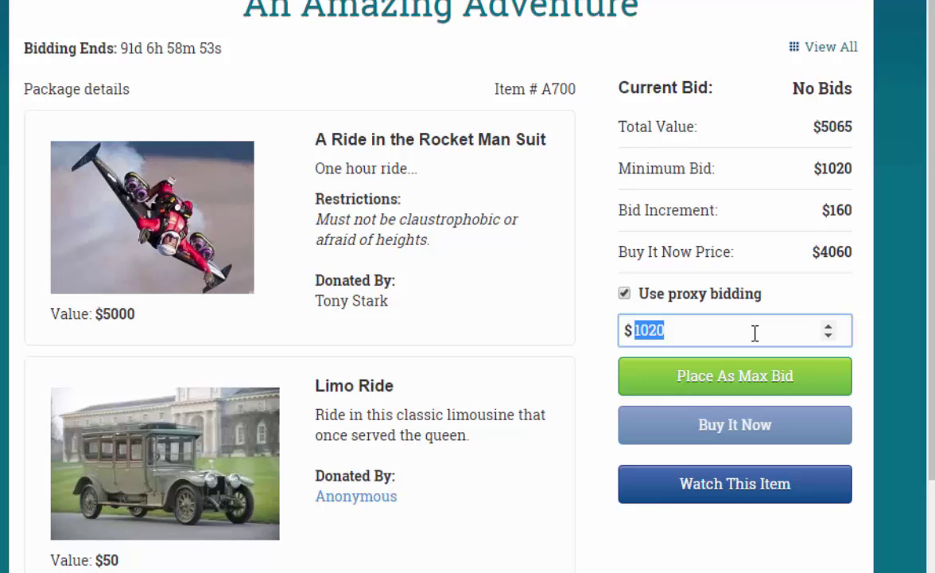
{"action": "type", "text": "4500"}
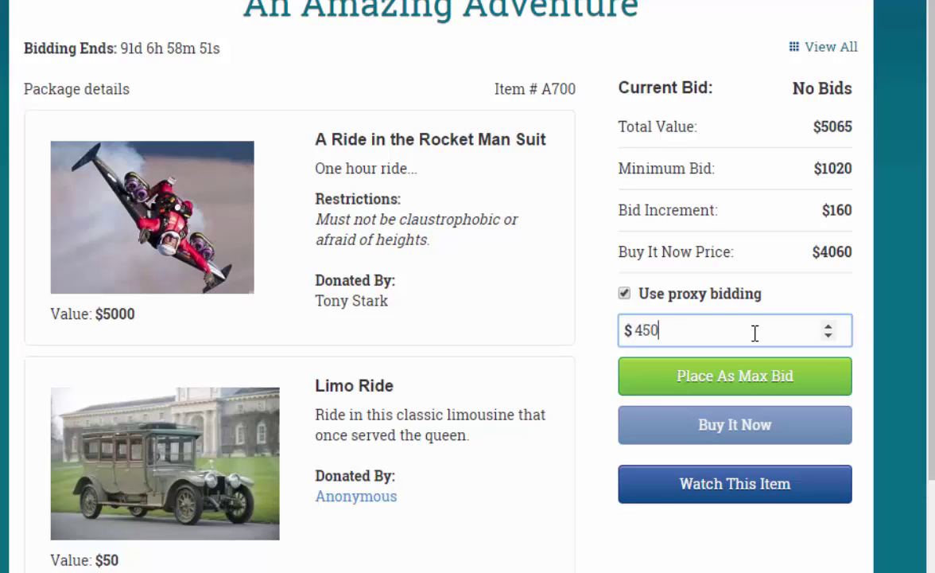
{"action": "left_click", "coordinate": [739, 381]}
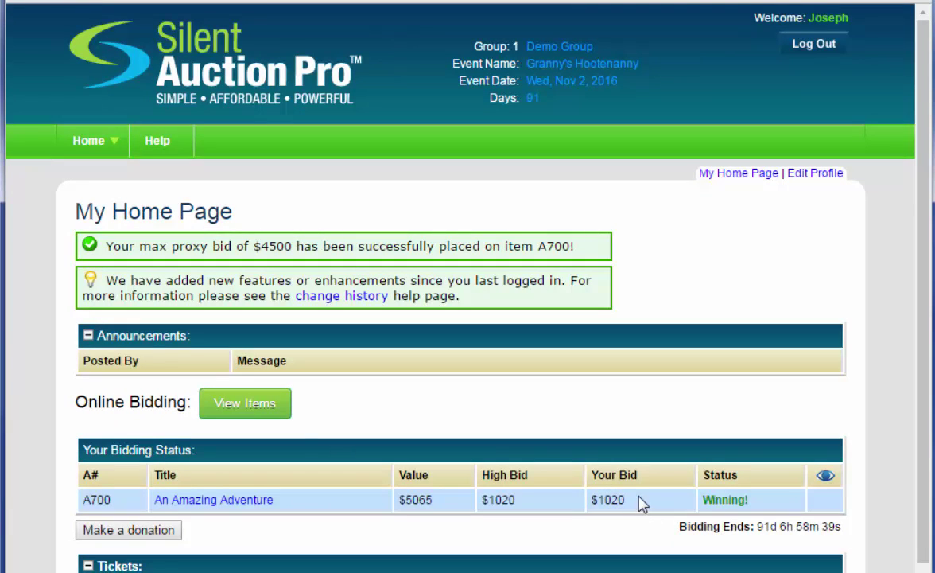
Scroll down My Home Page past the Tickets table to the $720 payment record.
{"action": "scroll", "coordinate": [604, 484], "scroll_direction": "down", "scroll_amount": 3}
{"action": "scroll", "coordinate": [604, 484], "scroll_direction": "down", "scroll_amount": 1}
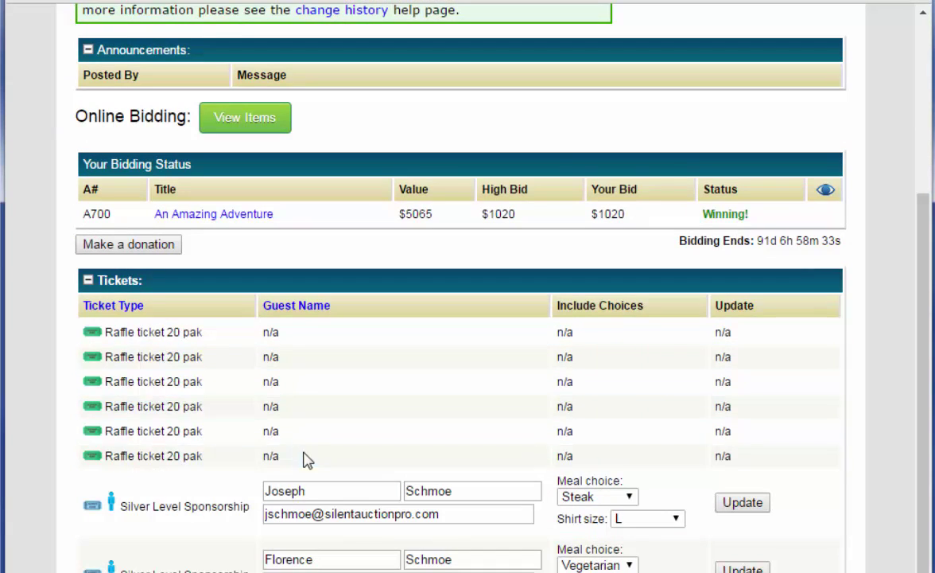
{"action": "scroll", "coordinate": [432, 409], "scroll_direction": "down", "scroll_amount": 2}
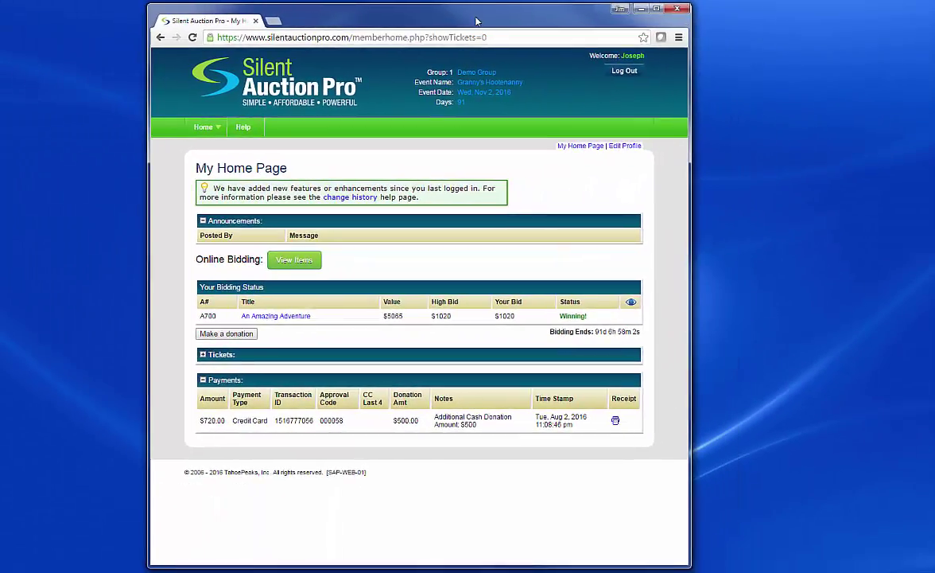
Shift the auction window left and place a narrow new browser window on the right.
{"action": "left_click_drag", "start_coordinate": [475, 21], "coordinate": [378, 17]}
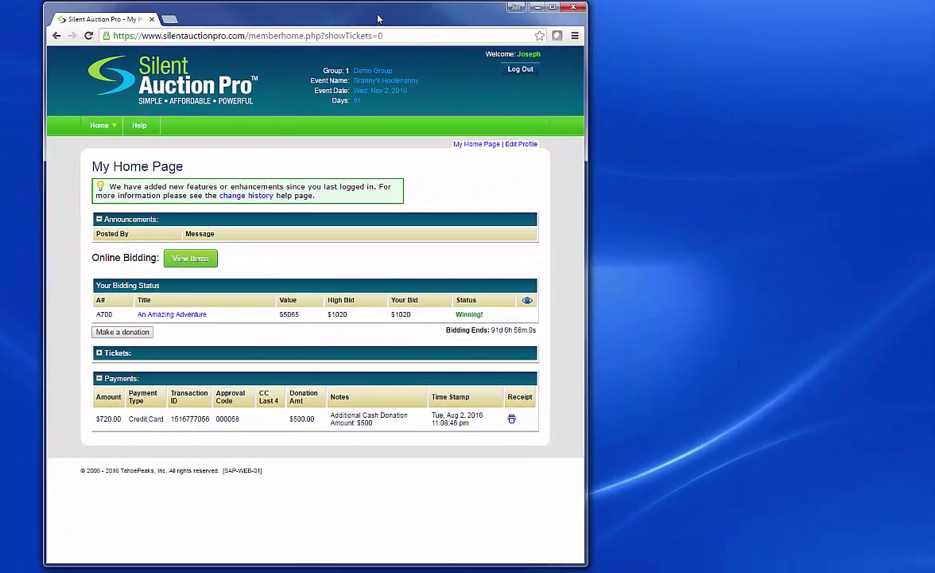
{"action": "key", "text": "ctrl+n"}
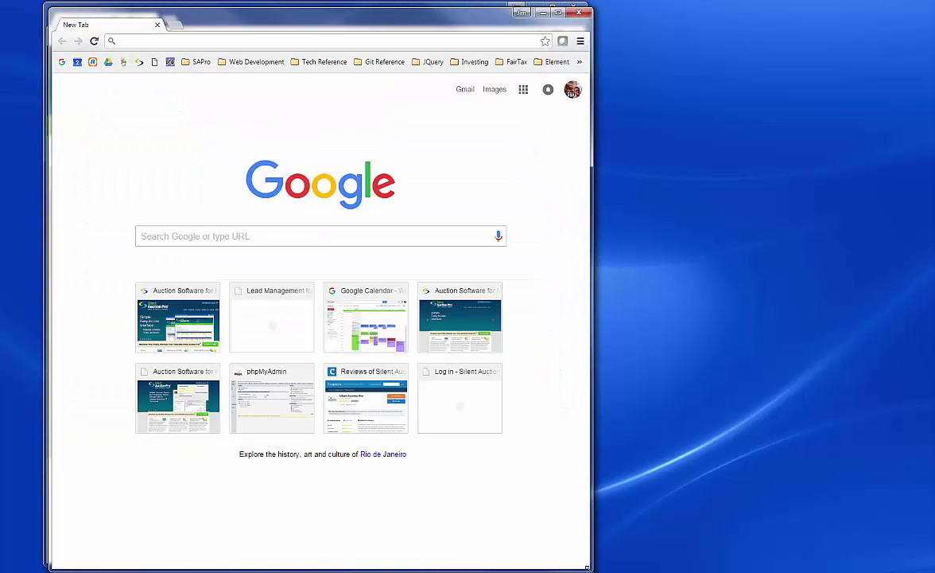
{"action": "left_click_drag", "start_coordinate": [588, 567], "coordinate": [294, 430]}
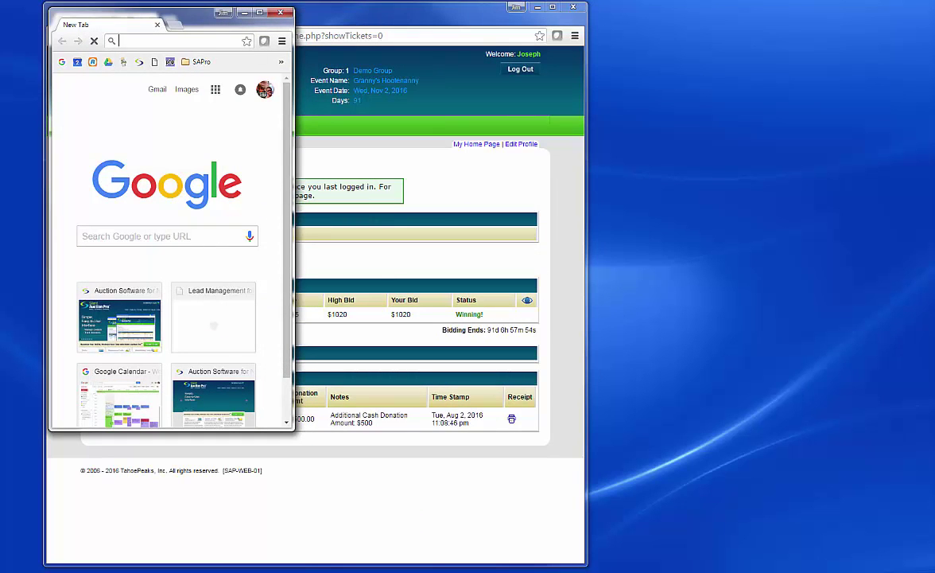
{"action": "left_click_drag", "start_coordinate": [183, 15], "coordinate": [730, 12]}
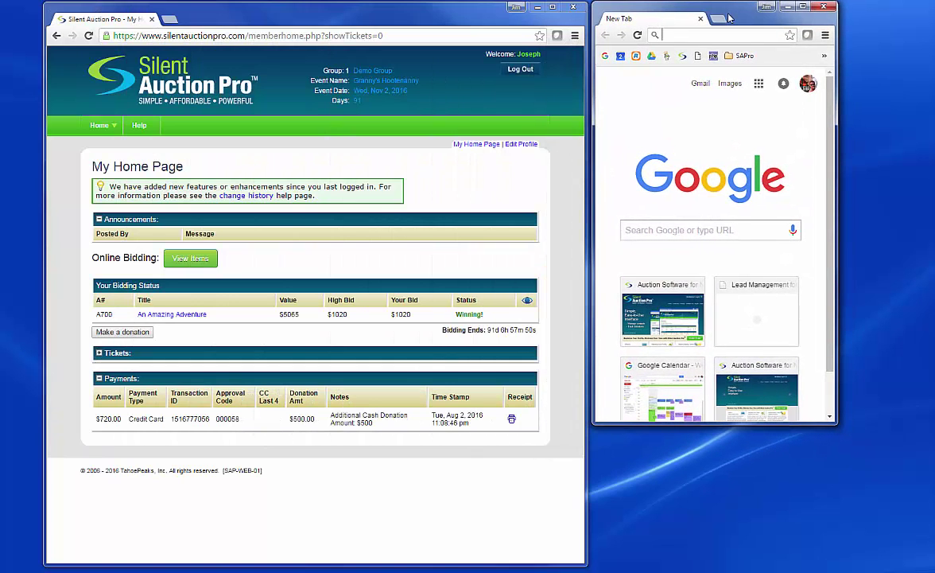
Load m.silentauctionpro.com in the new window and widen it slightly.
{"action": "type", "text": "m.silentauctionpro.com"}
{"action": "key", "text": "Return"}
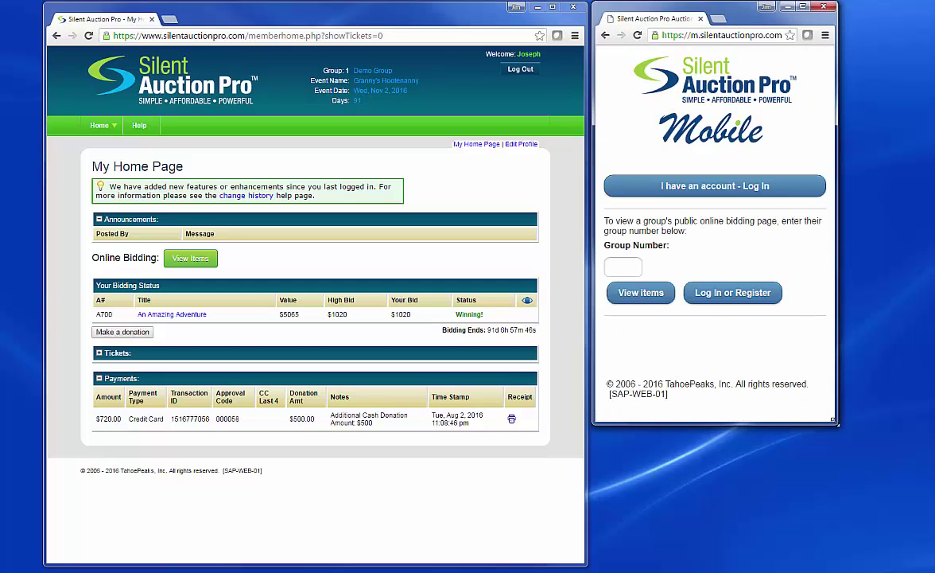
{"action": "left_click_drag", "start_coordinate": [835, 423], "coordinate": [841, 432]}
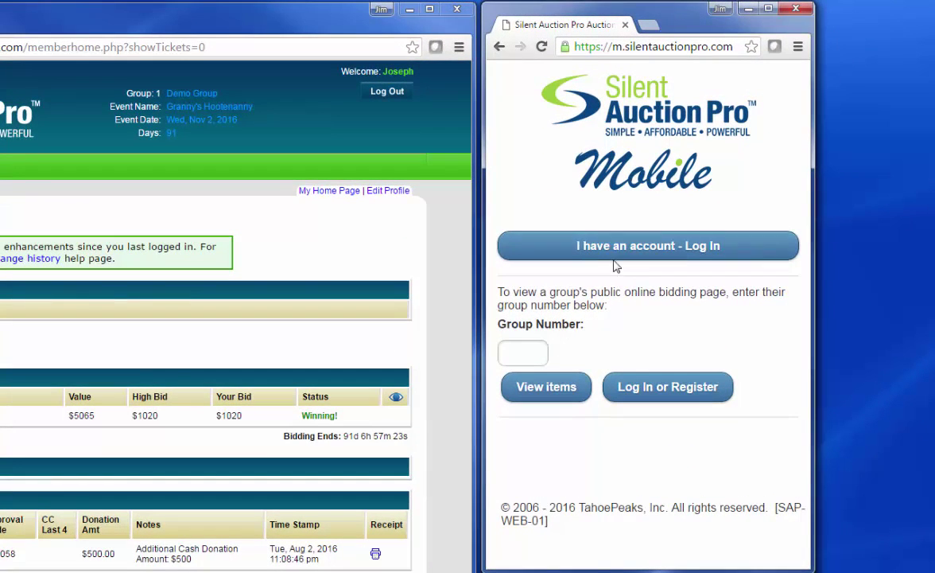
Log in on the mobile site with the second bidder's username and password.
{"action": "left_click", "coordinate": [609, 249]}
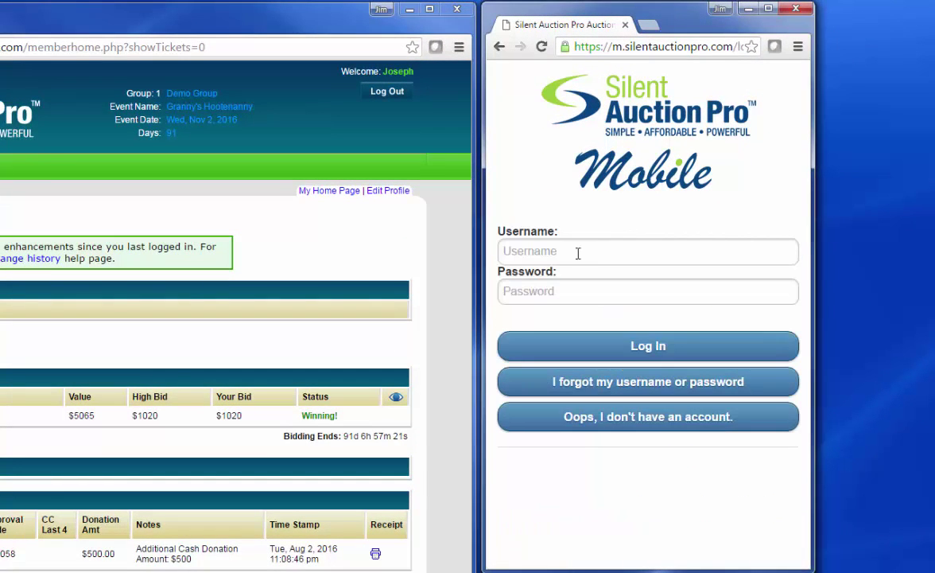
{"action": "left_click", "coordinate": [578, 252]}
{"action": "type", "text": "bugsbunny"}
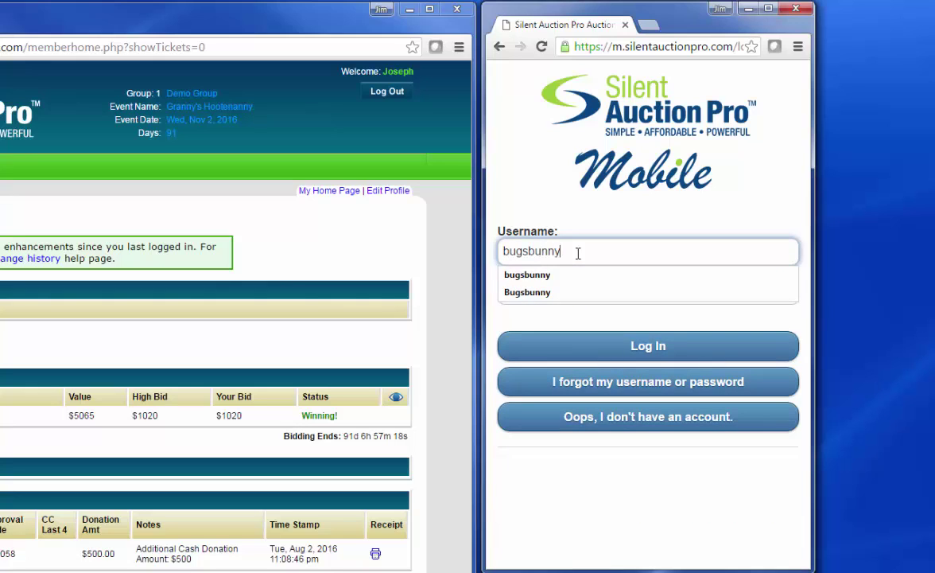
{"action": "key", "text": "Tab"}
{"action": "type", "text": "welcome"}
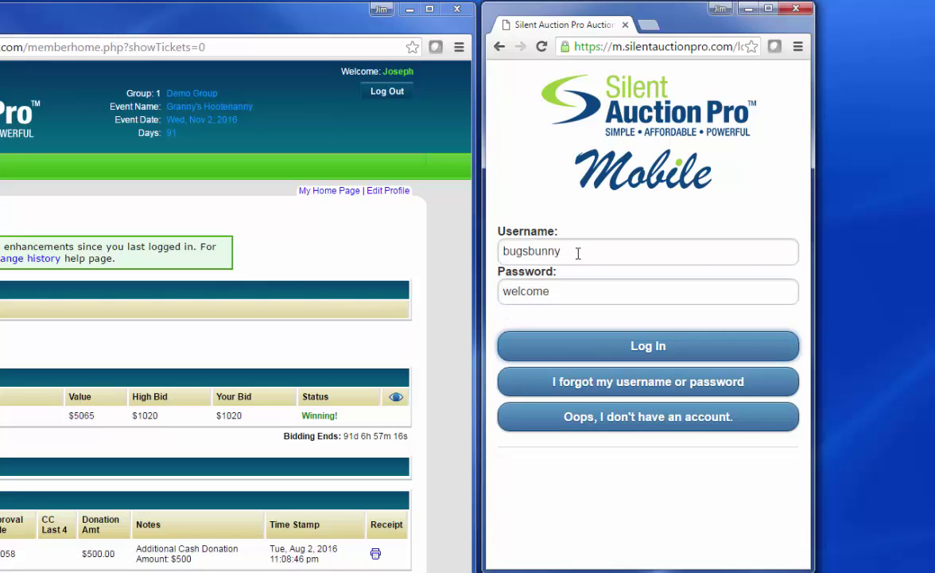
{"action": "key", "text": "Return"}
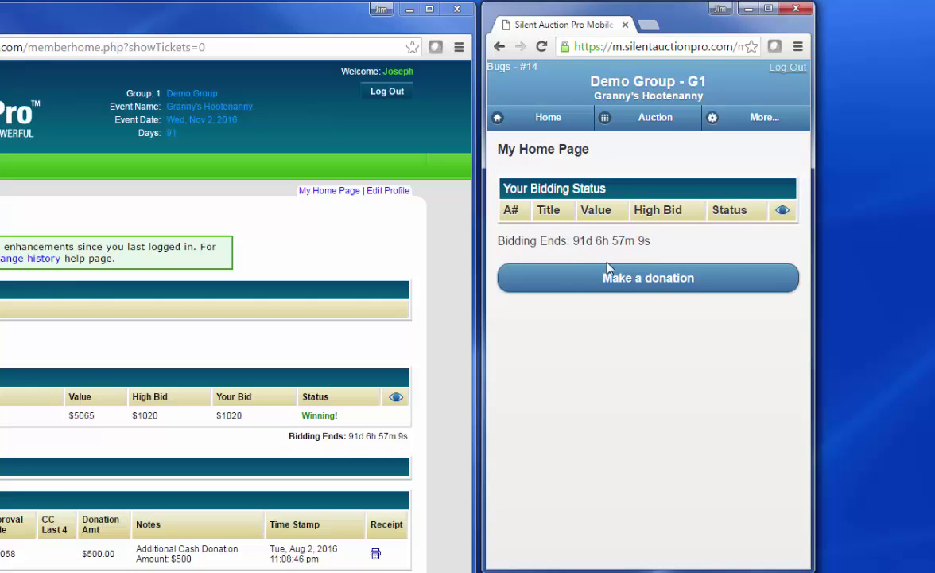
Open item A700 in the Adventure category, view its photo, and scroll to the $1180 bid form.
{"action": "left_click", "coordinate": [638, 129]}
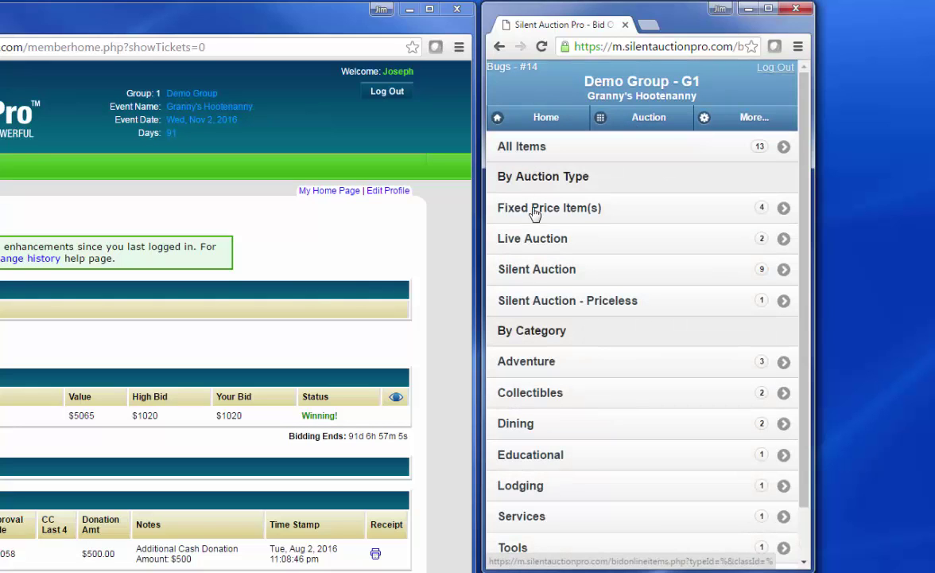
{"action": "left_click", "coordinate": [548, 364]}
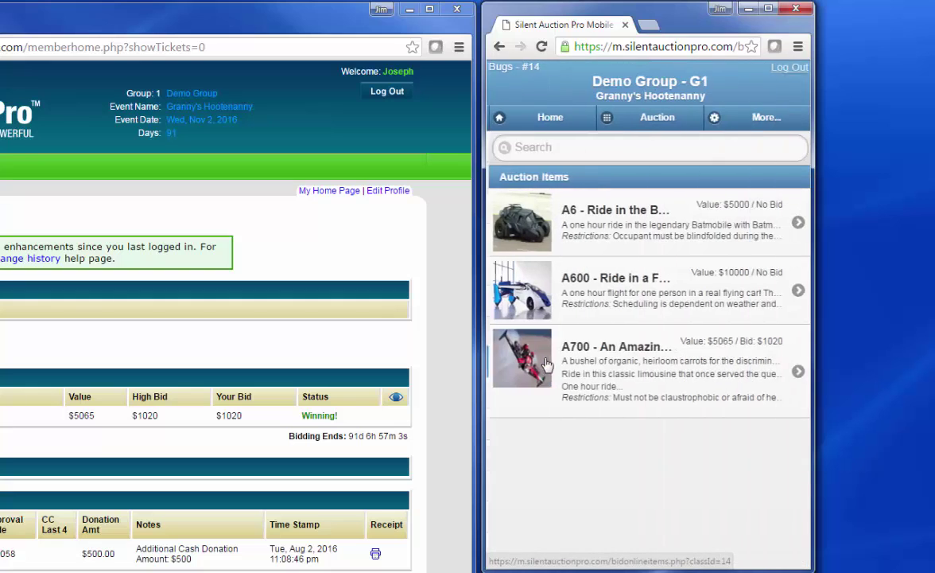
{"action": "left_click", "coordinate": [579, 364]}
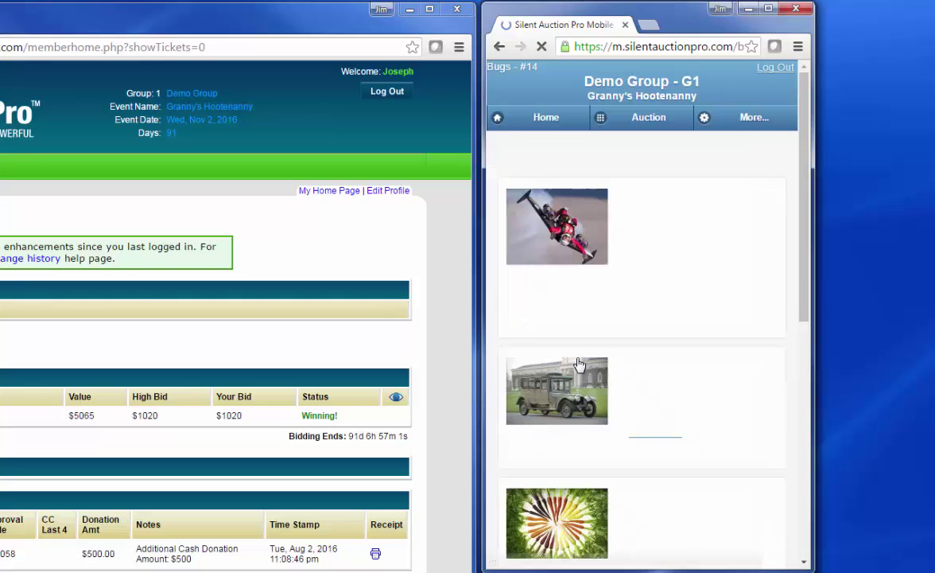
{"action": "left_click", "coordinate": [569, 245]}
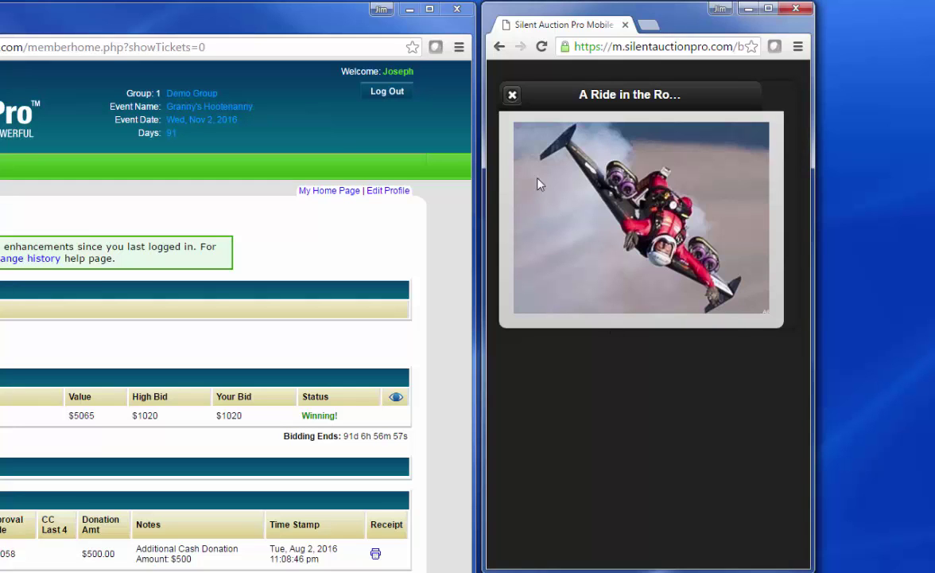
{"action": "left_click", "coordinate": [512, 96]}
{"action": "scroll", "coordinate": [620, 235], "scroll_direction": "down", "scroll_amount": 4}
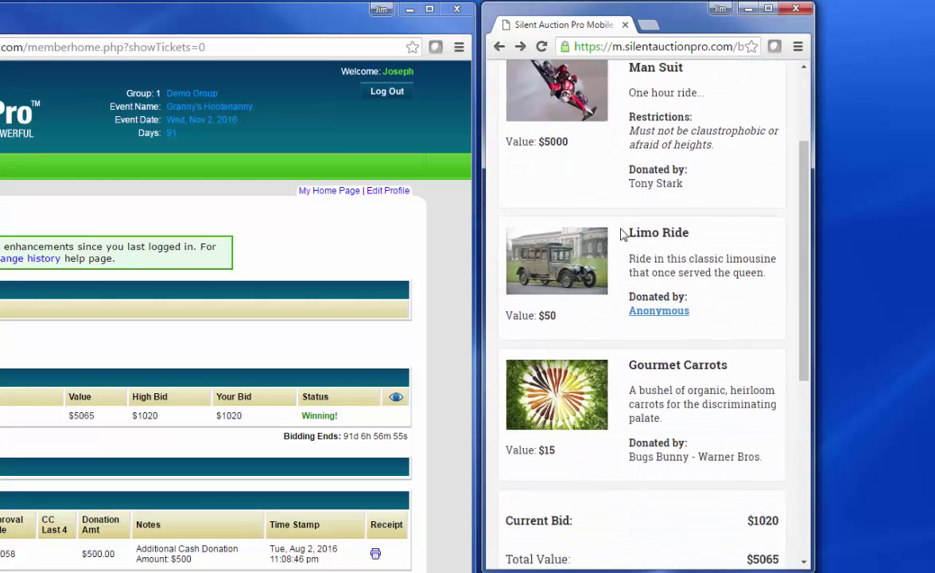
{"action": "scroll", "coordinate": [622, 232], "scroll_direction": "down", "scroll_amount": 3}
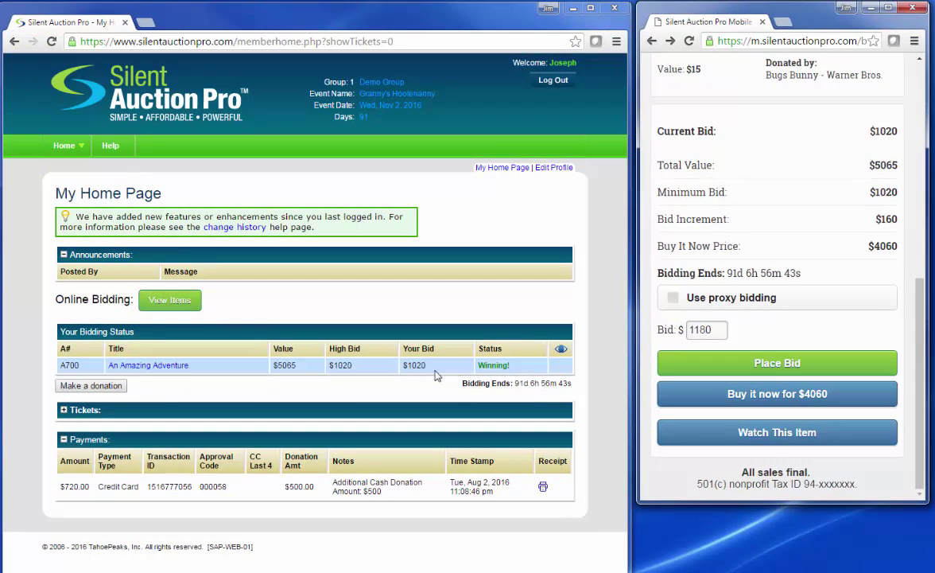
Submit the $1180 bid on A700 and dismiss the confirmation.
{"action": "left_click", "coordinate": [778, 365]}
{"action": "left_click", "coordinate": [689, 302]}
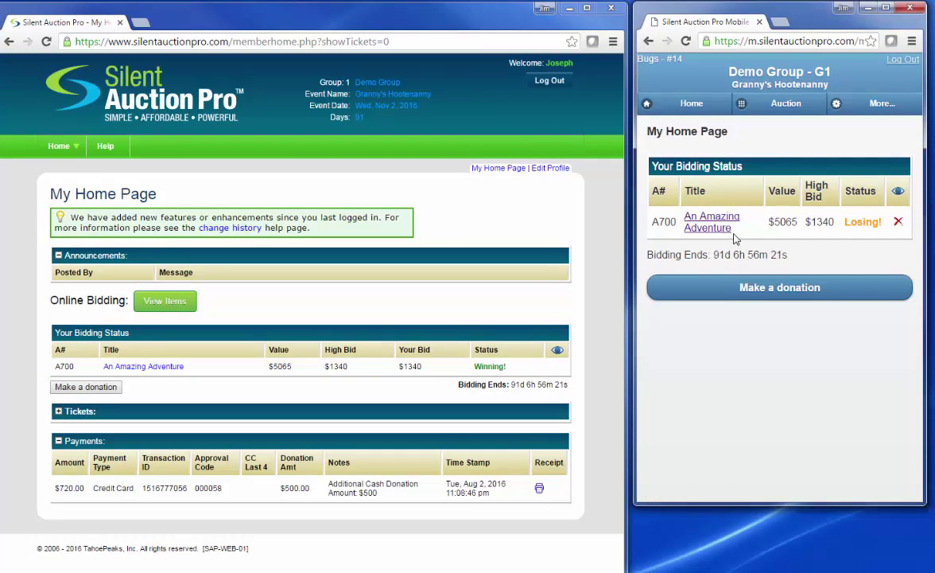
Buy fixed-price item A201 Wine Tasting for $35 and acknowledge the purchase.
{"action": "left_click", "coordinate": [765, 107]}
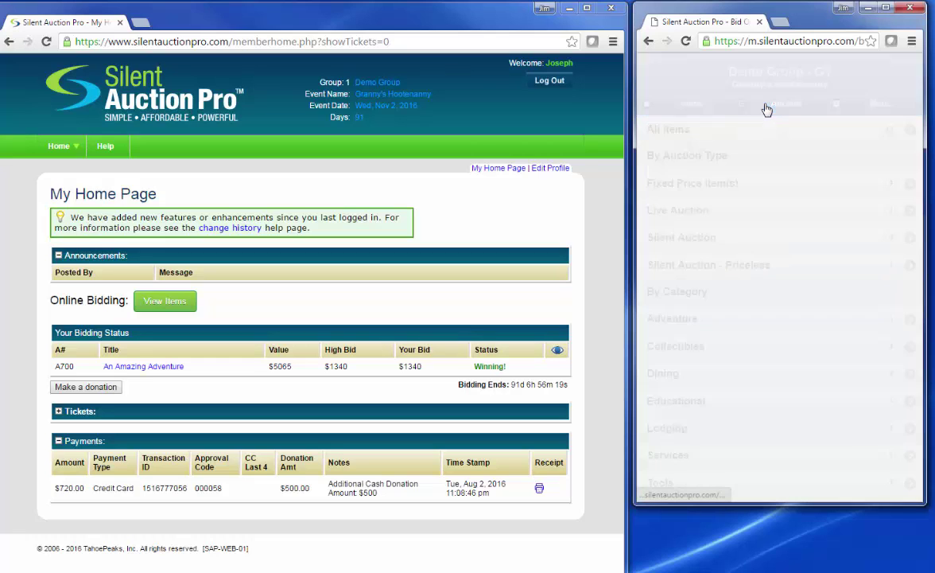
{"action": "left_click", "coordinate": [744, 186]}
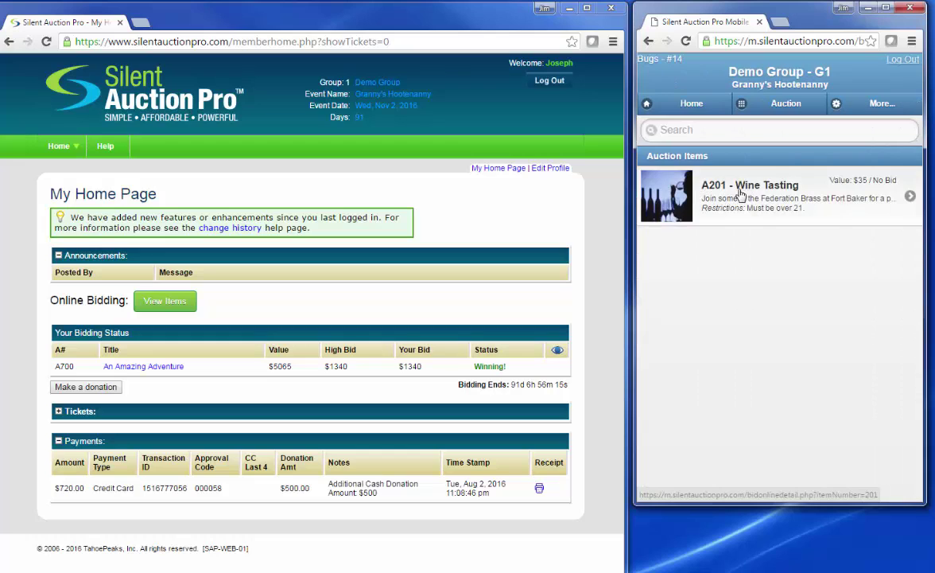
{"action": "left_click", "coordinate": [740, 194]}
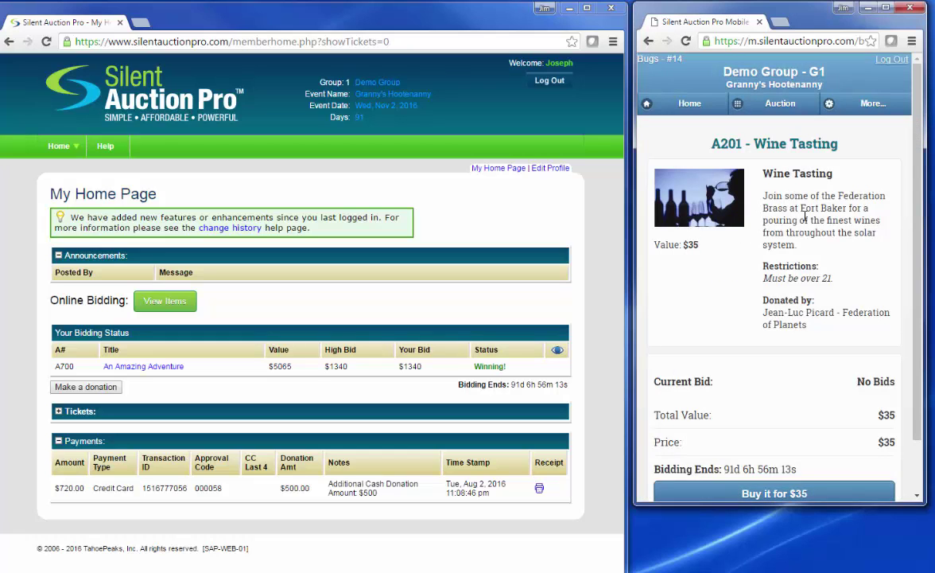
{"action": "scroll", "coordinate": [805, 215], "scroll_direction": "down", "scroll_amount": 1}
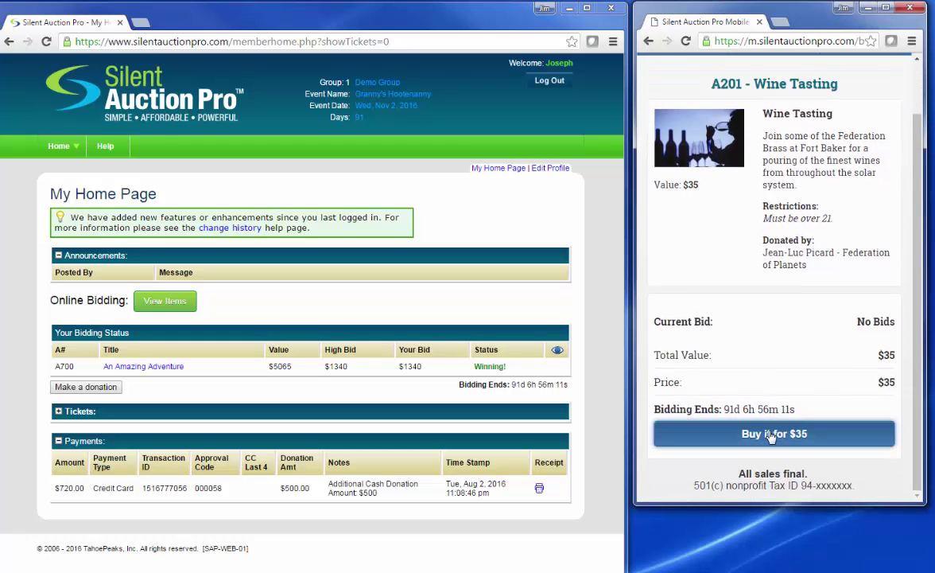
{"action": "left_click", "coordinate": [771, 436]}
{"action": "left_click", "coordinate": [695, 310]}
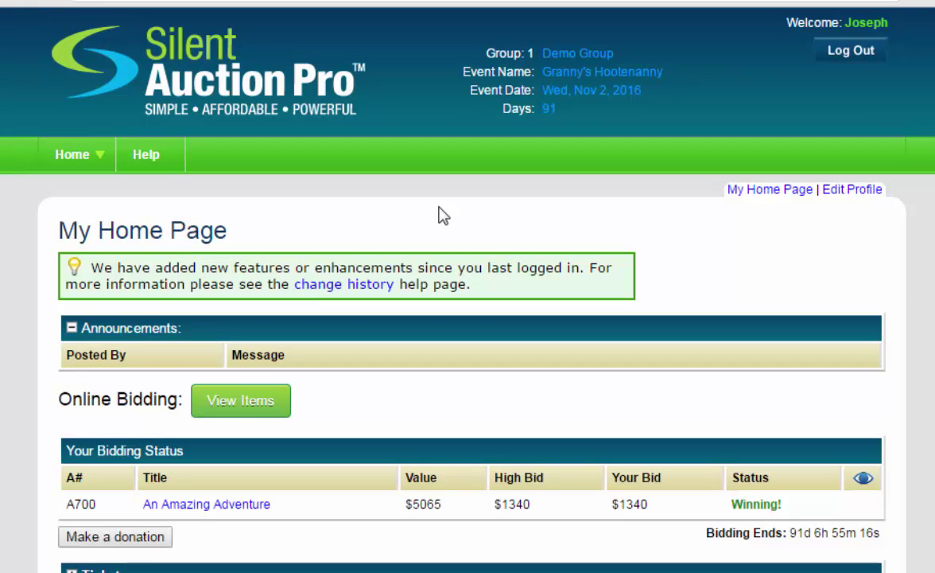
Log out of the bidder account and log in with the saved administrator username.
{"action": "left_click", "coordinate": [846, 57]}
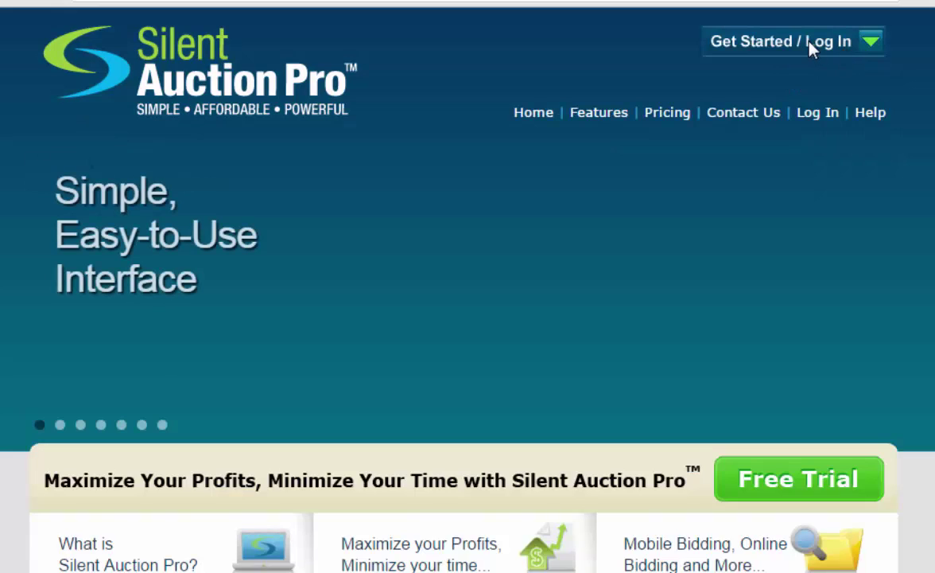
{"action": "left_click", "coordinate": [810, 45]}
{"action": "left_click", "coordinate": [568, 123]}
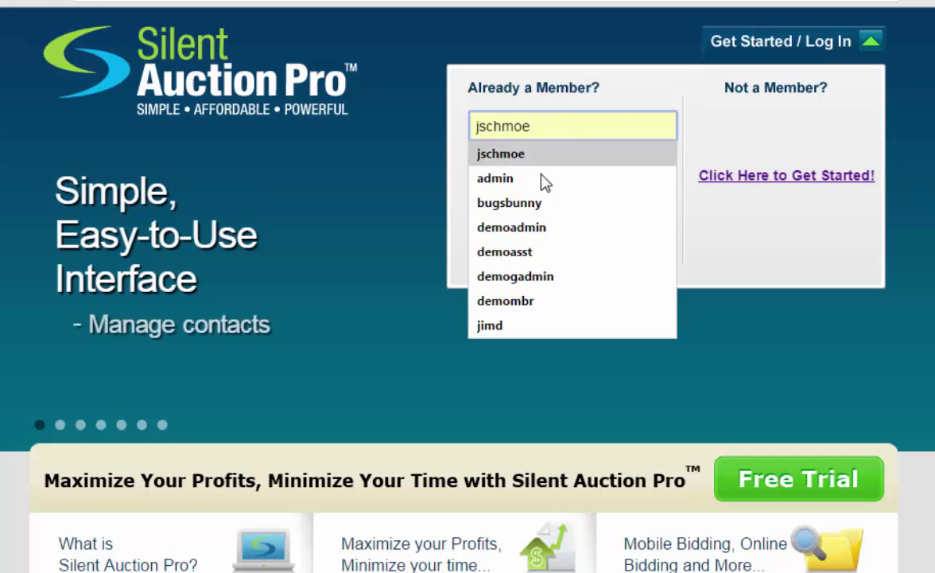
{"action": "left_click", "coordinate": [529, 227]}
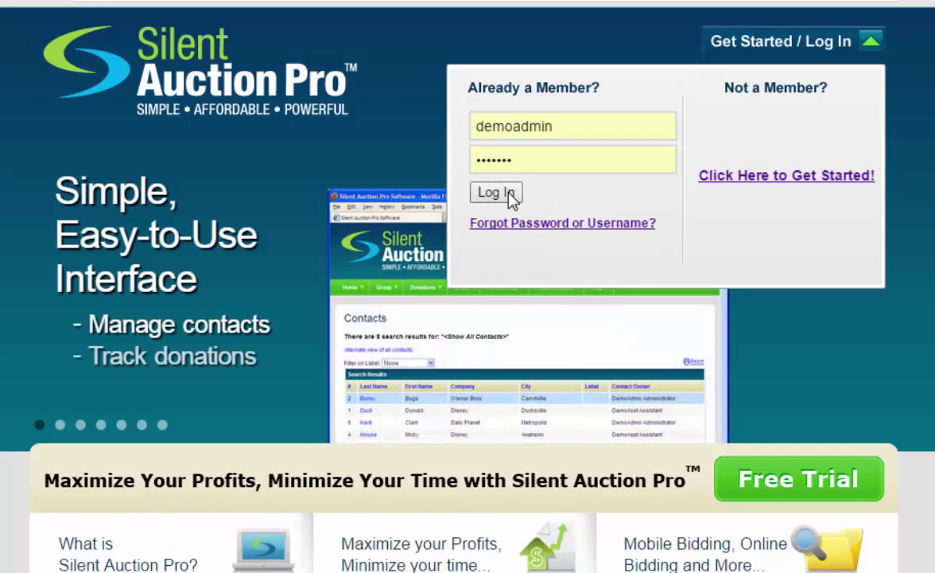
{"action": "left_click", "coordinate": [511, 200]}
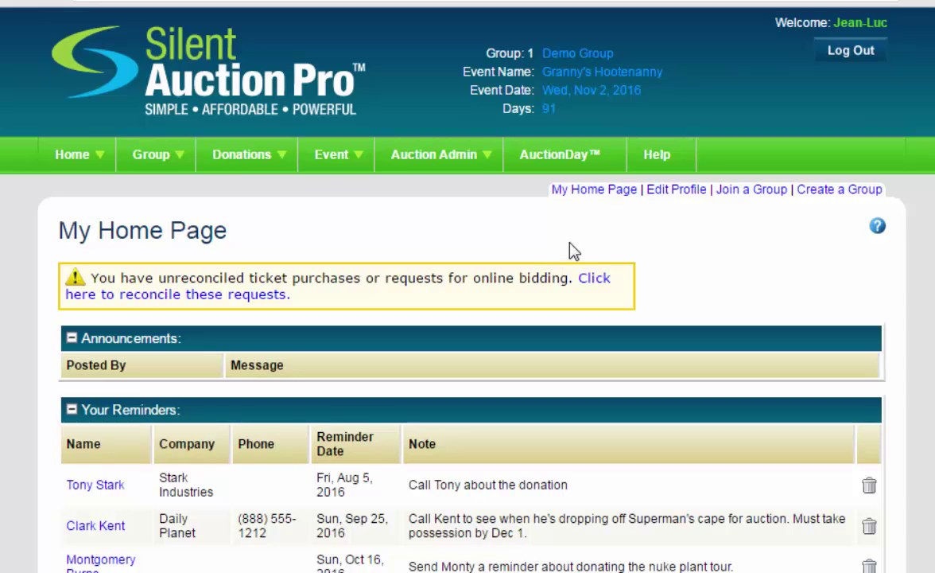
Open the AuctionDay page and place the cursor in the Check-In contact search box.
{"action": "left_click", "coordinate": [554, 157]}
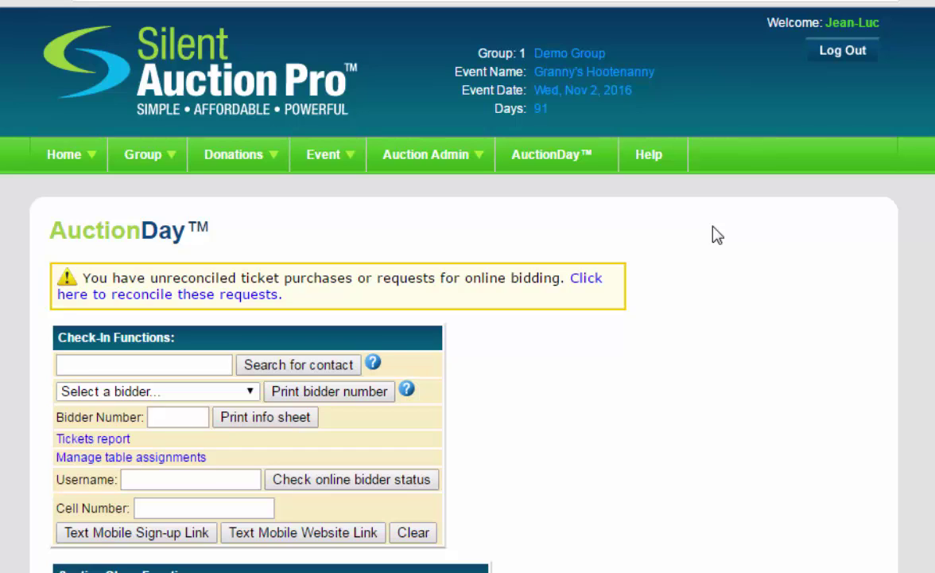
{"action": "left_click", "coordinate": [103, 364]}
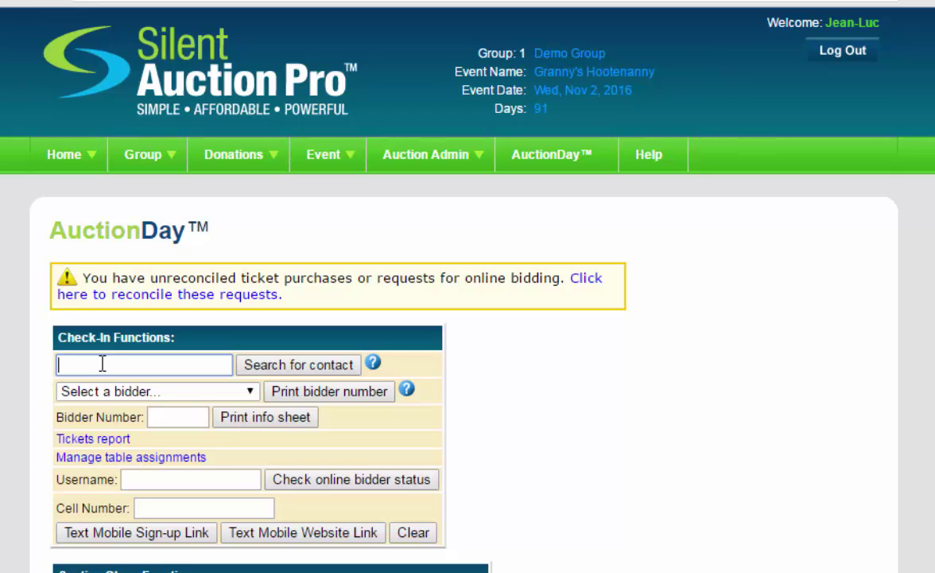
Search contacts for the guest, then add them as a new contact with first and last name.
{"action": "type", "text": "Gra"}
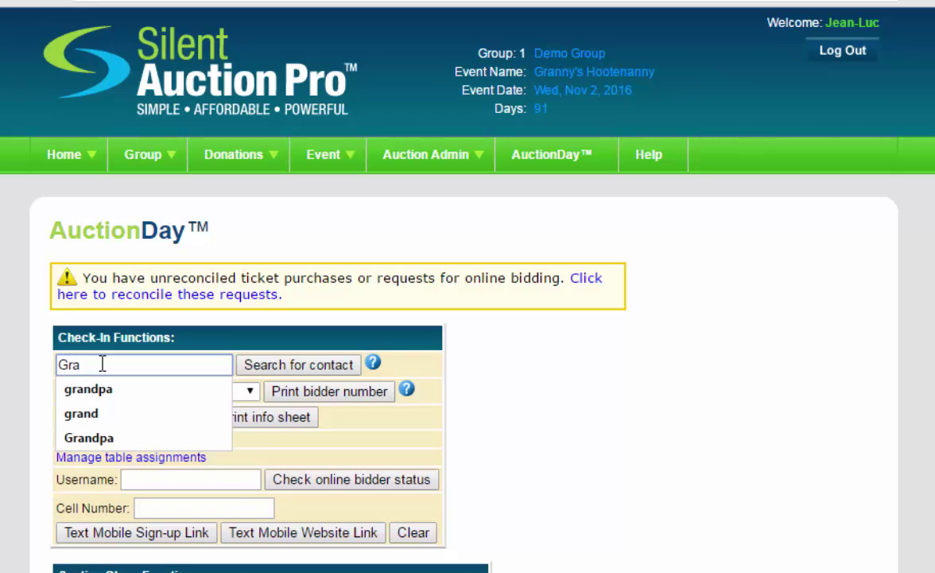
{"action": "key", "text": "Down"}
{"action": "key", "text": "Return"}
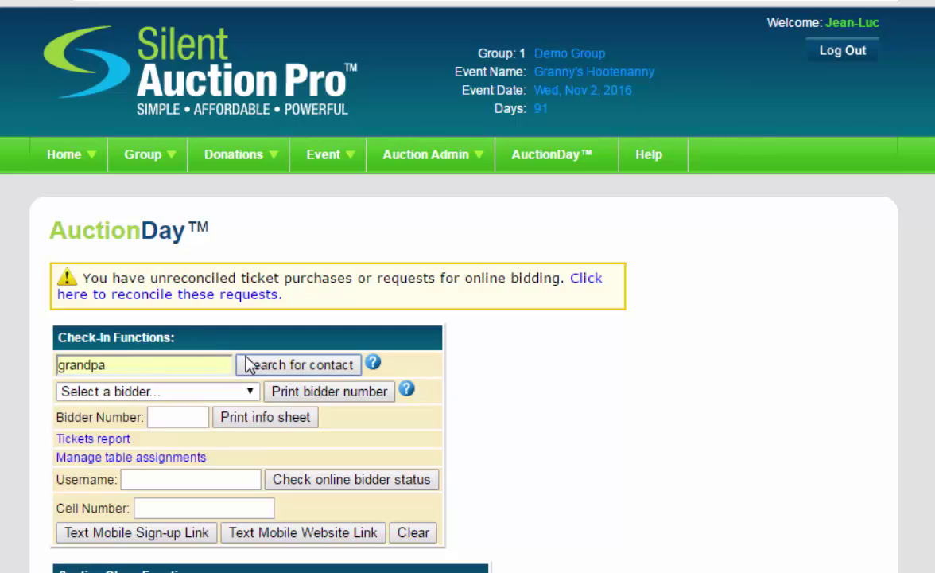
{"action": "left_click", "coordinate": [248, 363]}
{"action": "left_click", "coordinate": [196, 360]}
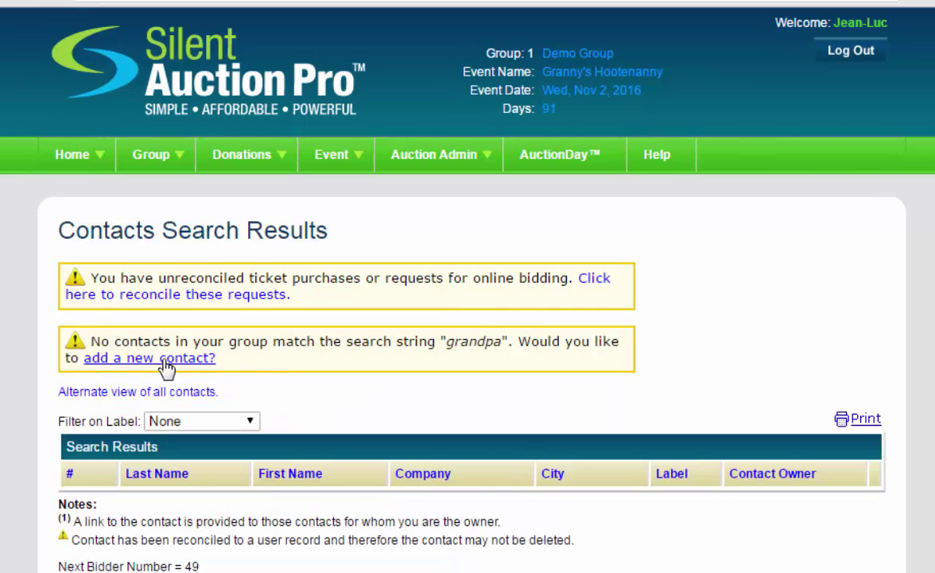
{"action": "type", "text": "Grandpa"}
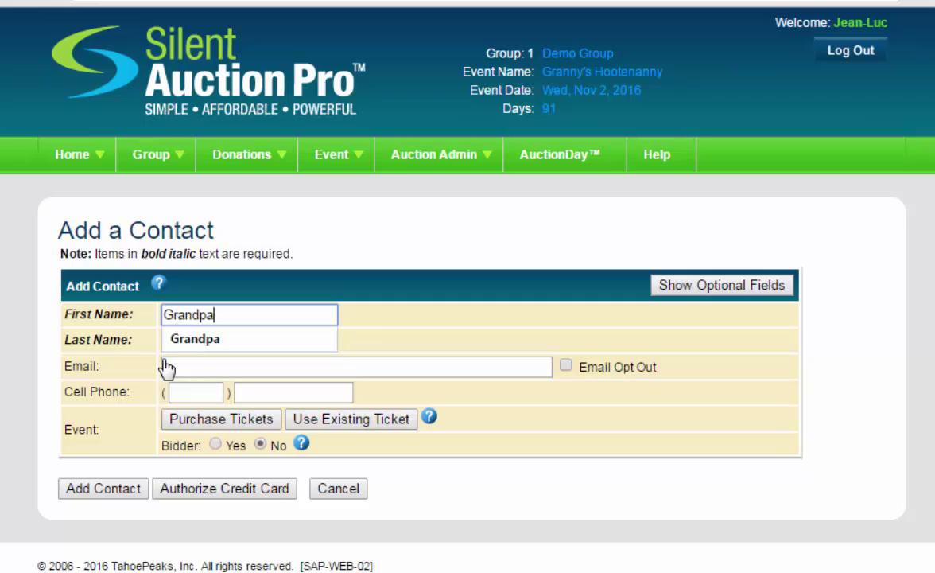
{"action": "key", "text": "Tab"}
{"action": "type", "text": "Jones"}
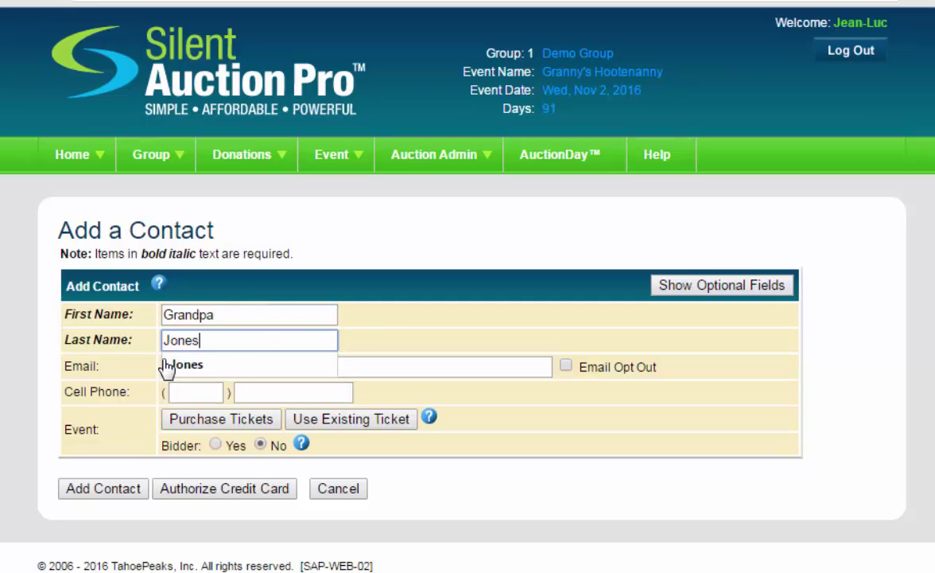
{"action": "key", "text": "Tab"}
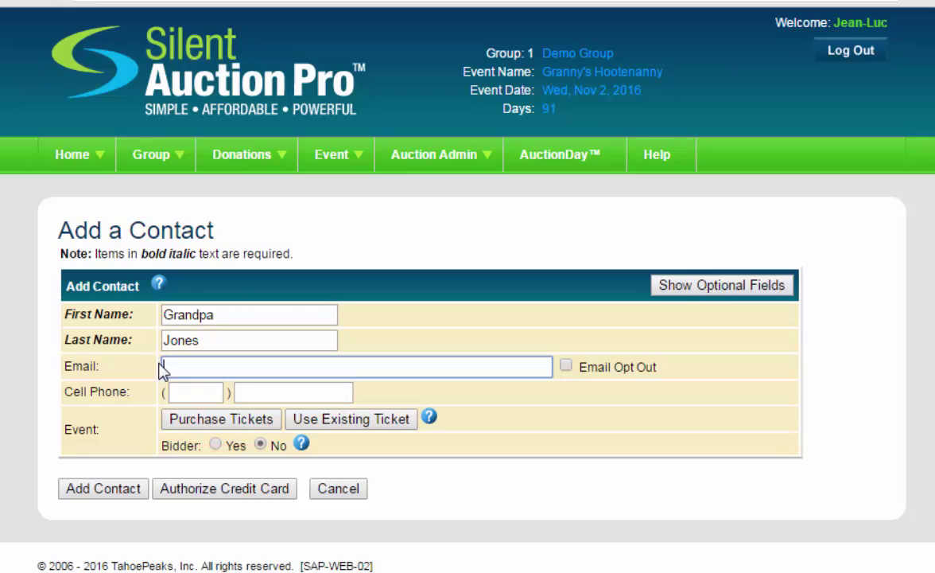
Assign another guest's Silver Level Sponsorship ticket with Steak meal and shirt size M.
{"action": "left_click", "coordinate": [364, 423]}
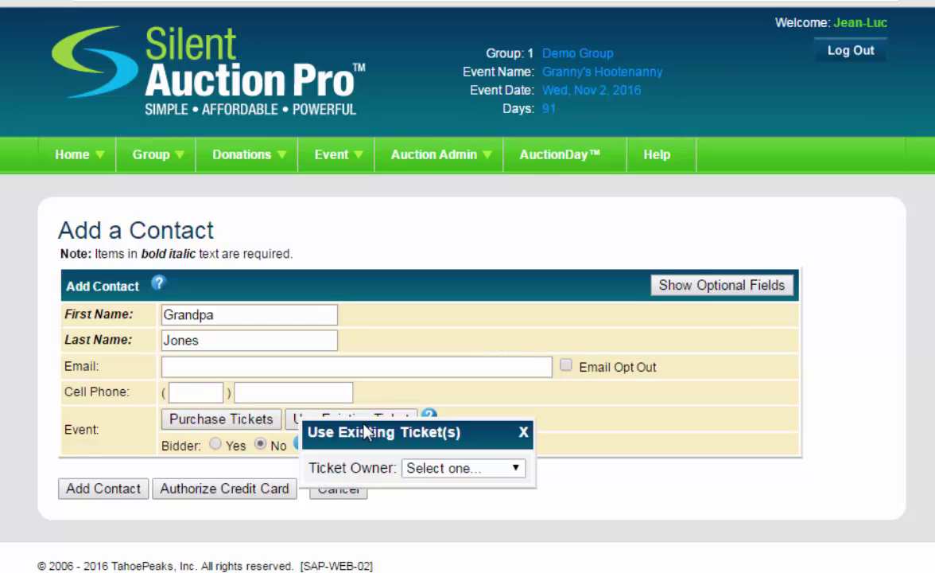
{"action": "left_click", "coordinate": [458, 468]}
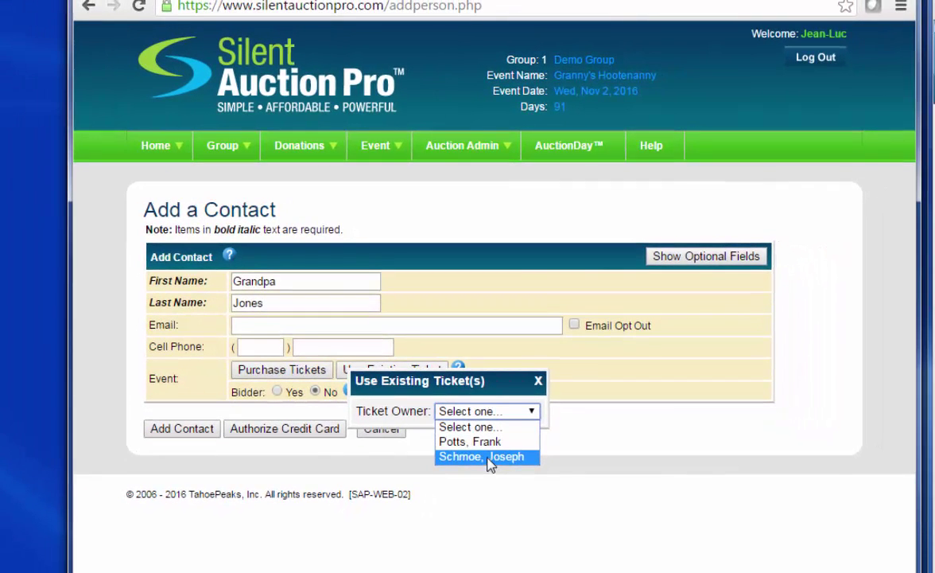
{"action": "left_click", "coordinate": [486, 466]}
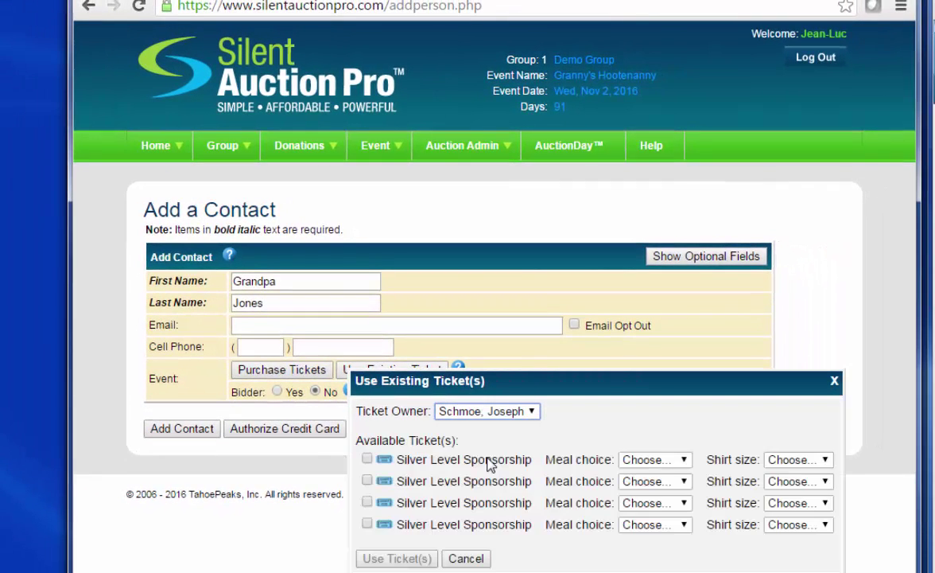
{"action": "left_click", "coordinate": [366, 459]}
{"action": "left_click", "coordinate": [654, 459]}
{"action": "left_click", "coordinate": [646, 506]}
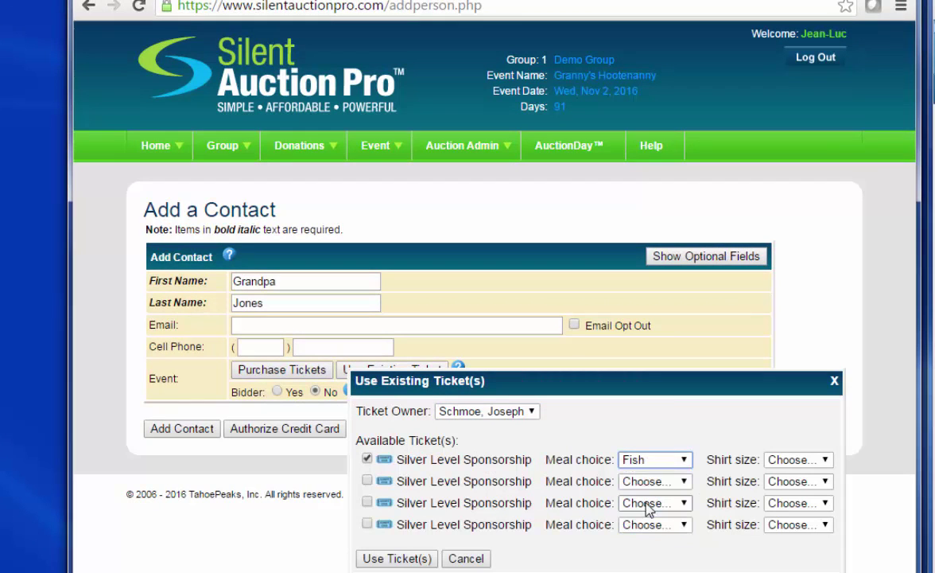
{"action": "left_click", "coordinate": [651, 459]}
{"action": "left_click", "coordinate": [648, 519]}
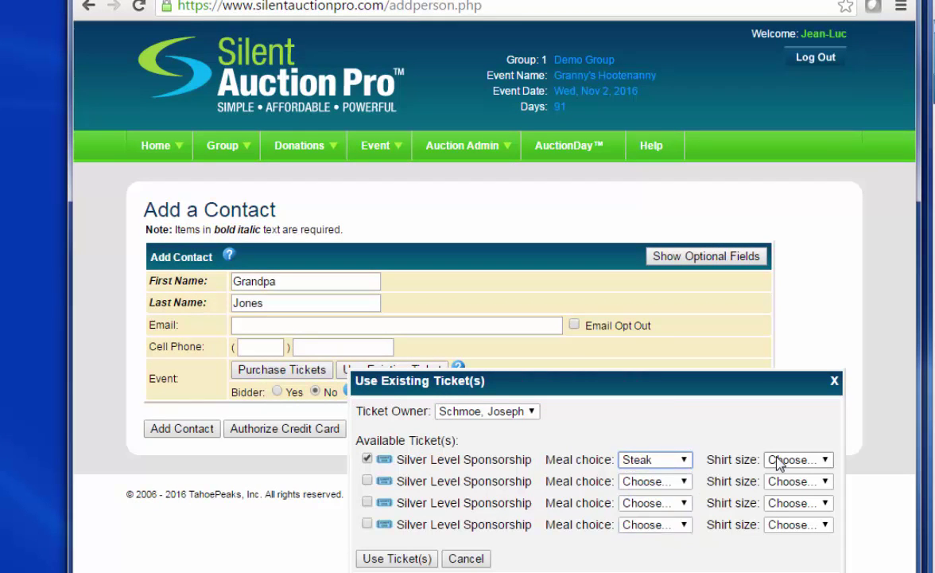
{"action": "left_click", "coordinate": [819, 459]}
{"action": "left_click", "coordinate": [783, 504]}
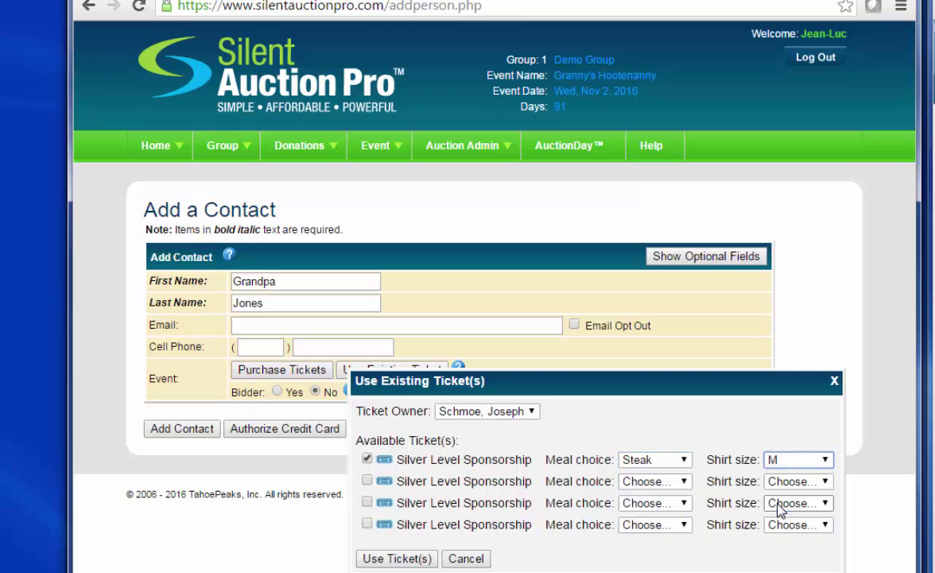
{"action": "left_click", "coordinate": [414, 558]}
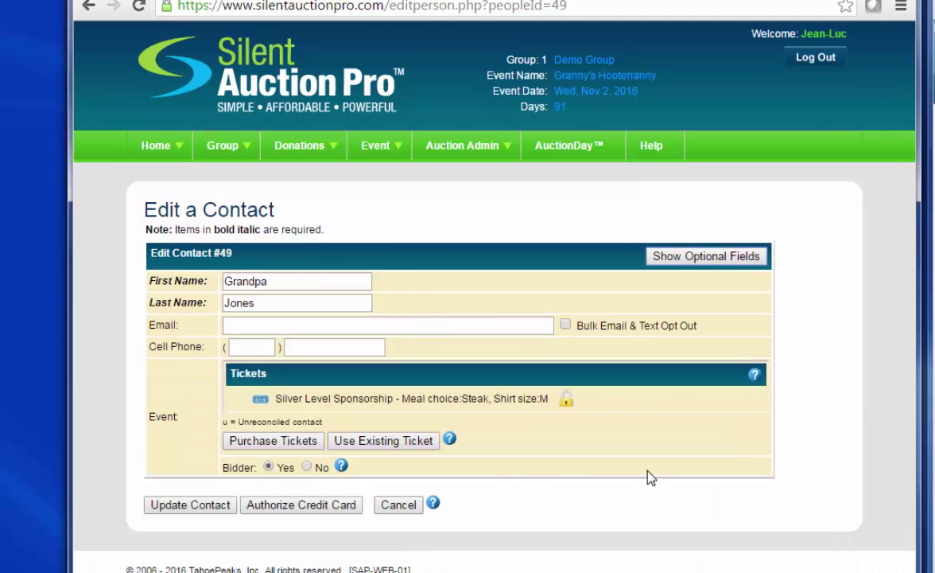
Authorize the bidder's credit card by swiping it into Card Number and processing it.
{"action": "left_click", "coordinate": [291, 513]}
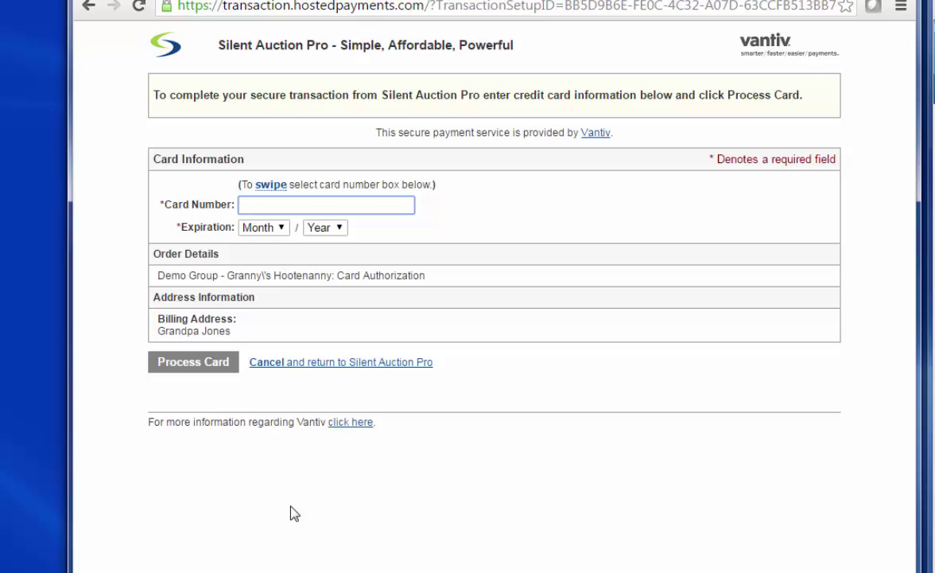
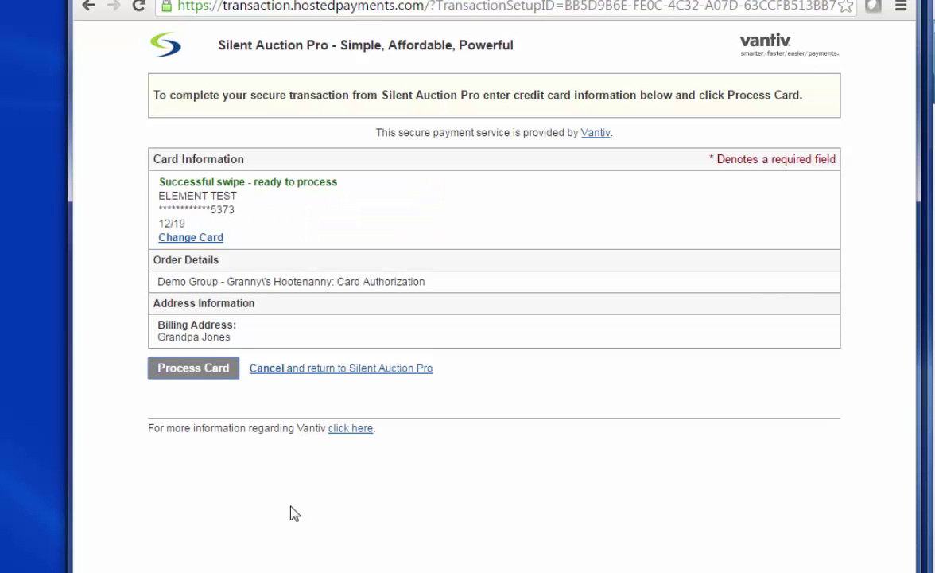
{"action": "left_click", "coordinate": [189, 368]}
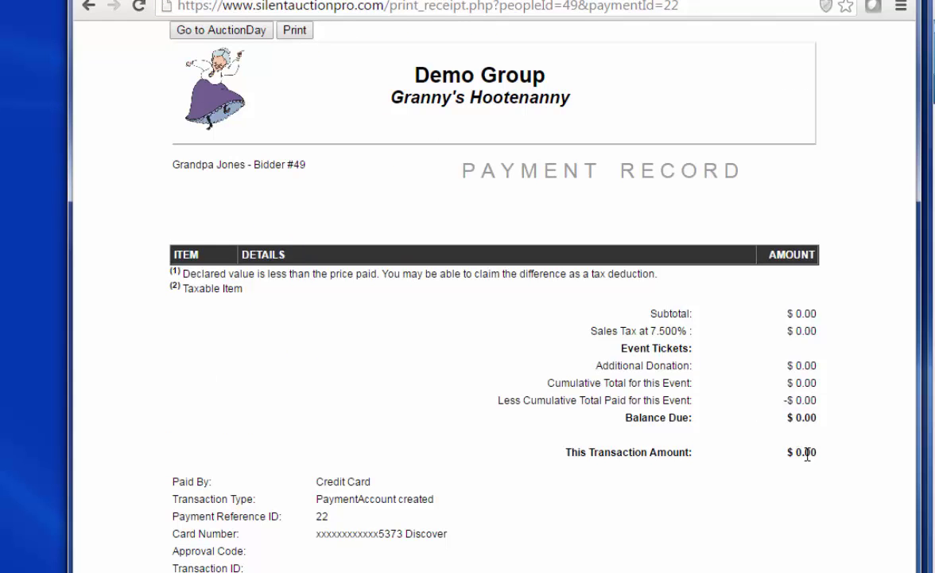
Return to AuctionDay, generate bidder #49's number sheet, review it, and close it.
{"action": "left_click", "coordinate": [221, 31]}
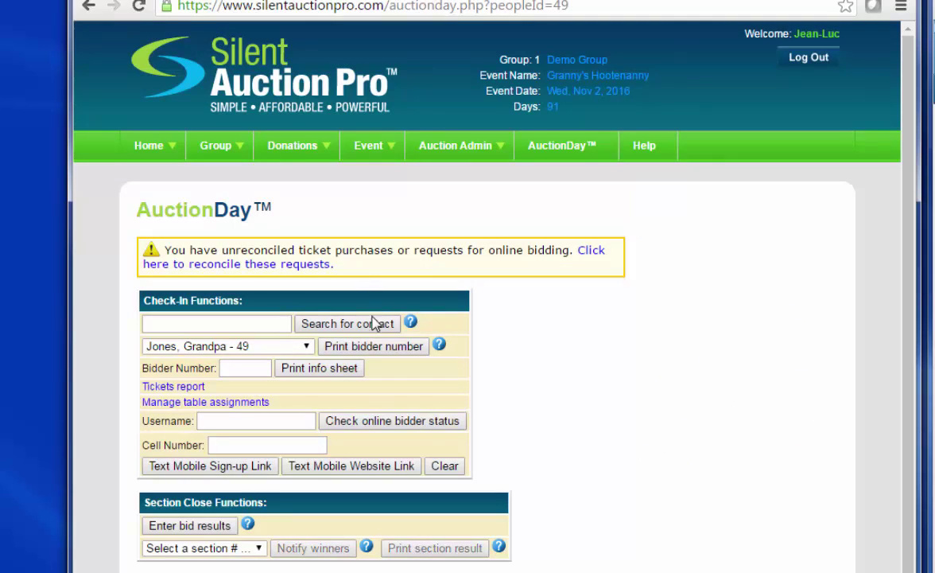
{"action": "left_click", "coordinate": [373, 348]}
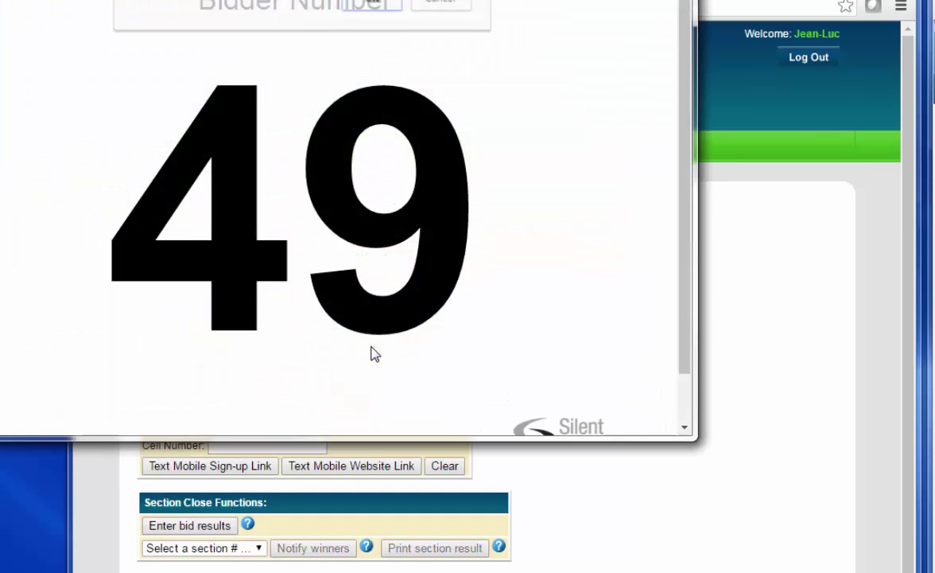
{"action": "left_click", "coordinate": [437, 4]}
{"action": "left_click_drag", "start_coordinate": [397, 0], "coordinate": [695, 35]}
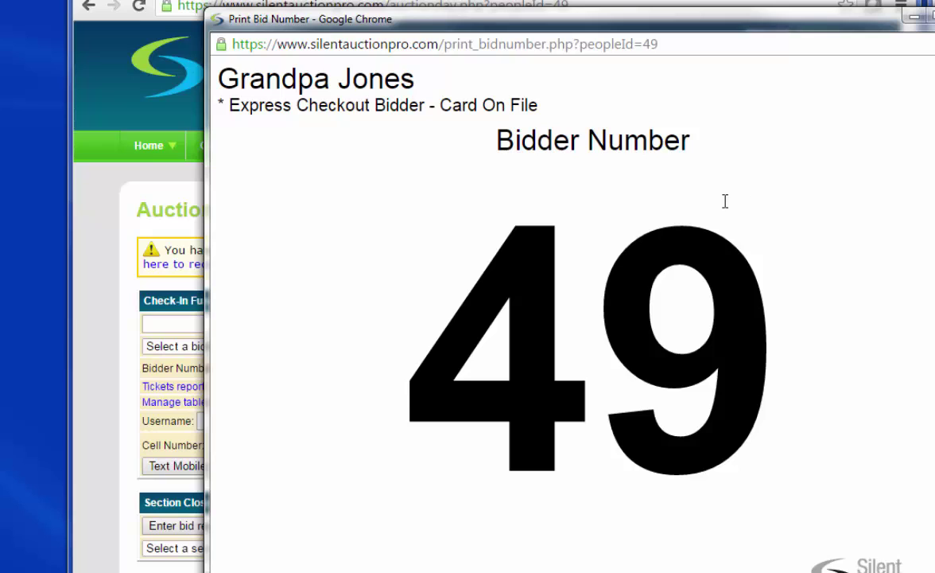
{"action": "left_click", "coordinate": [934, 15]}
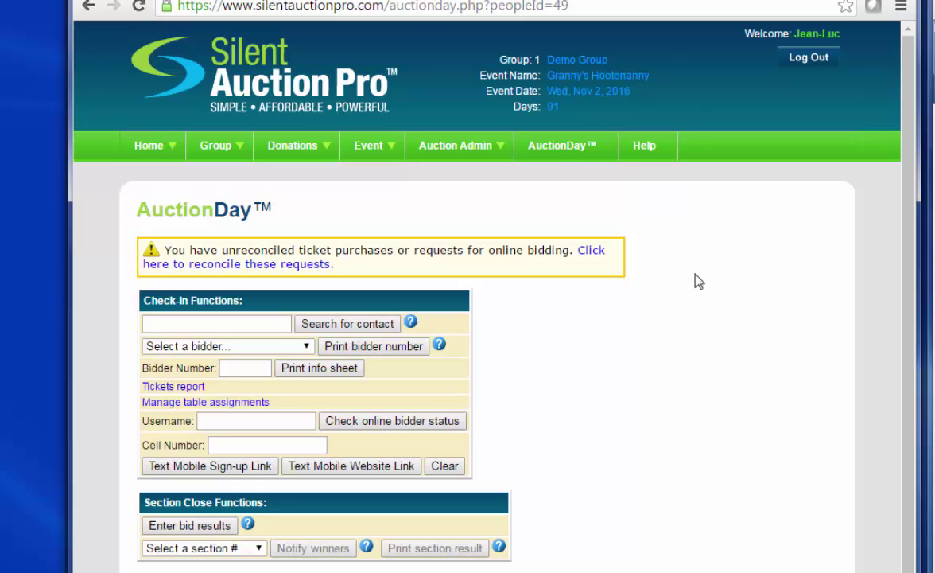
Launch the bidding kiosk from the AuctionDay functions page.
{"action": "left_click", "coordinate": [555, 153]}
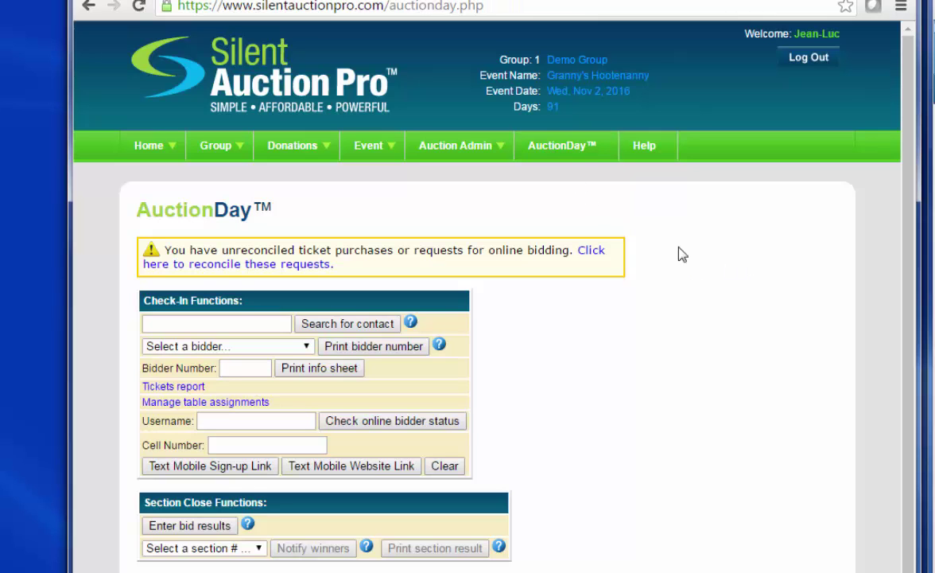
{"action": "scroll", "coordinate": [731, 27], "scroll_direction": "down", "scroll_amount": 5}
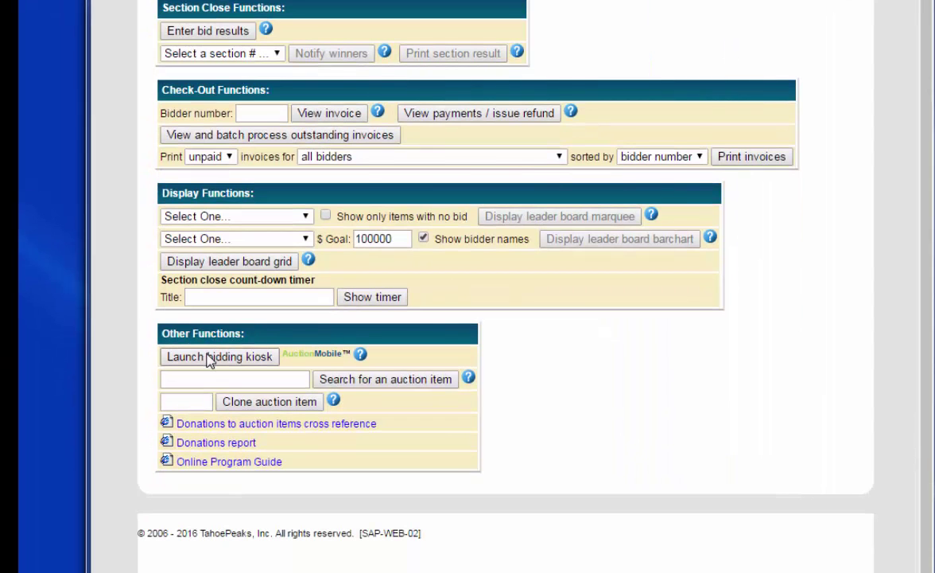
{"action": "left_click", "coordinate": [236, 356]}
{"action": "left_click", "coordinate": [661, 232]}
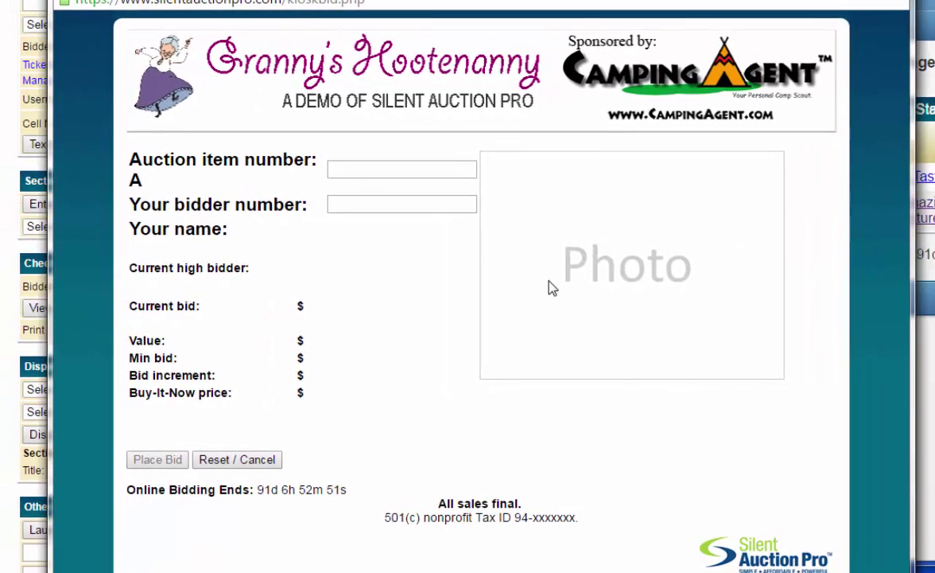
In the kiosk, bid $1500 on item 700 for bidder 49.
{"action": "left_click", "coordinate": [371, 165]}
{"action": "type", "text": "7"}
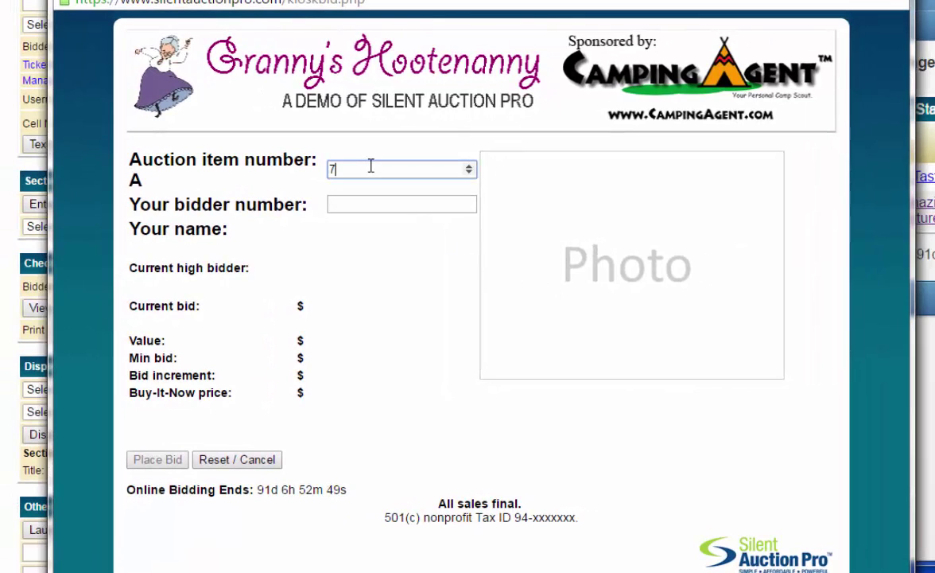
{"action": "type", "text": "00"}
{"action": "key", "text": "Tab"}
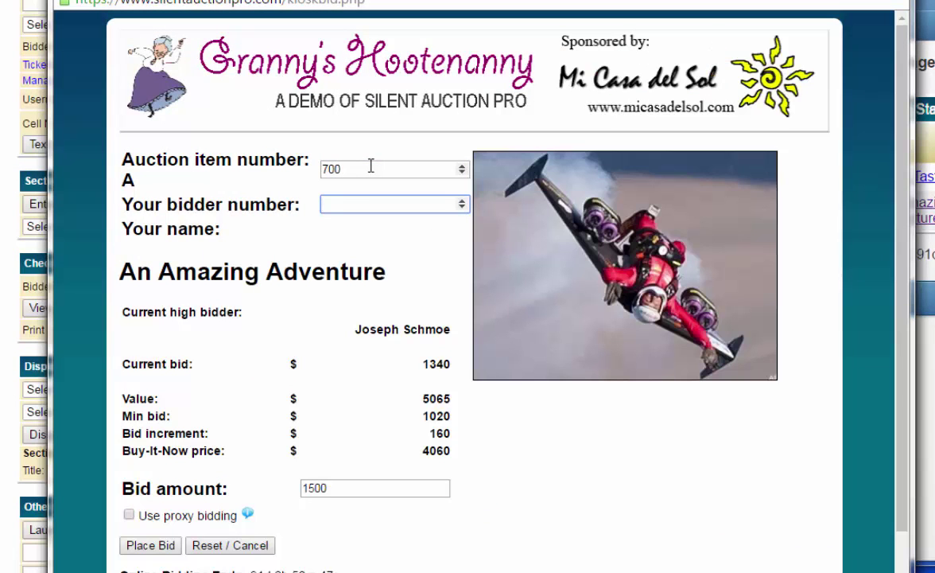
{"action": "type", "text": "49"}
{"action": "key", "text": "Tab"}
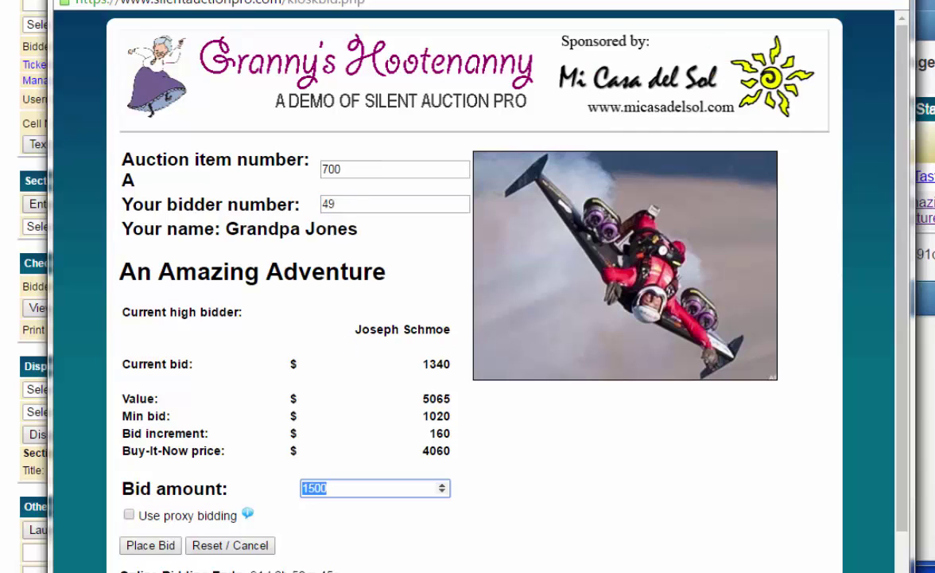
{"action": "left_click", "coordinate": [131, 545]}
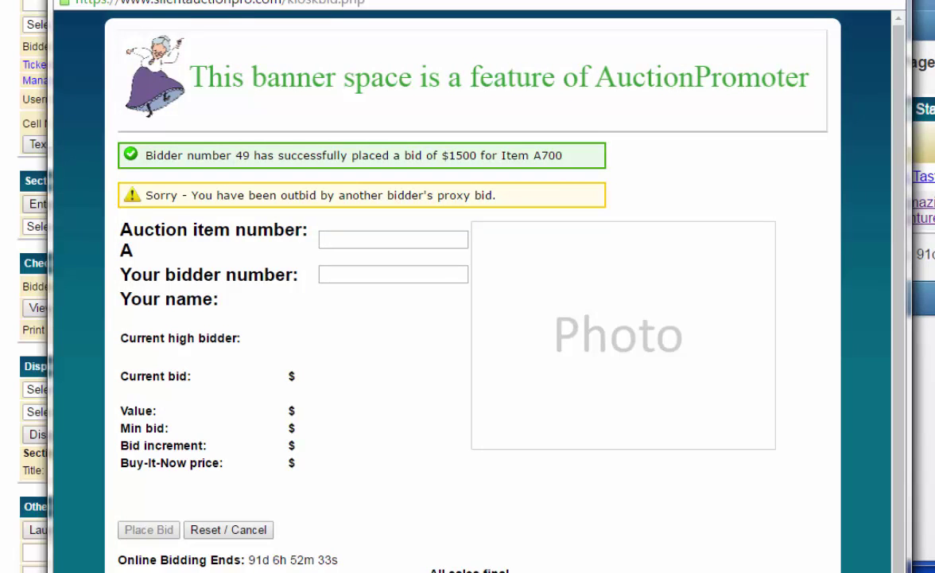
{"action": "left_click_drag", "start_coordinate": [478, 0], "coordinate": [376, 3]}
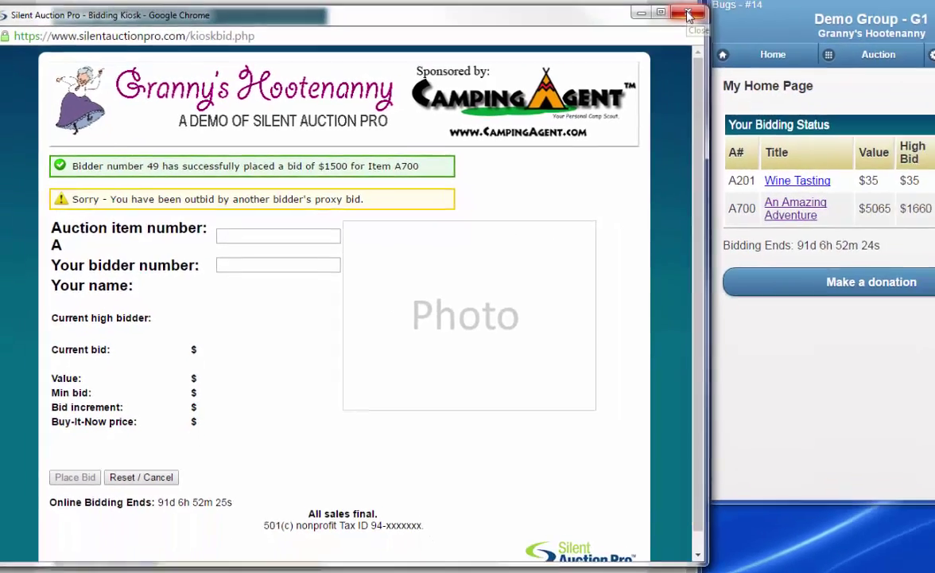
Close the desktop kiosk and open the mobile bidding kiosk from More....
{"action": "left_click", "coordinate": [695, 13]}
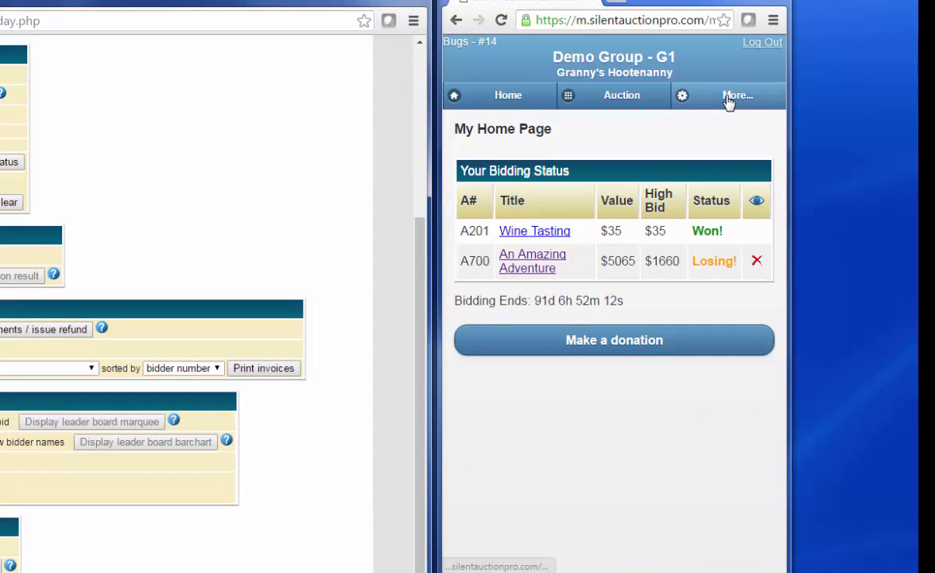
{"action": "left_click", "coordinate": [729, 99]}
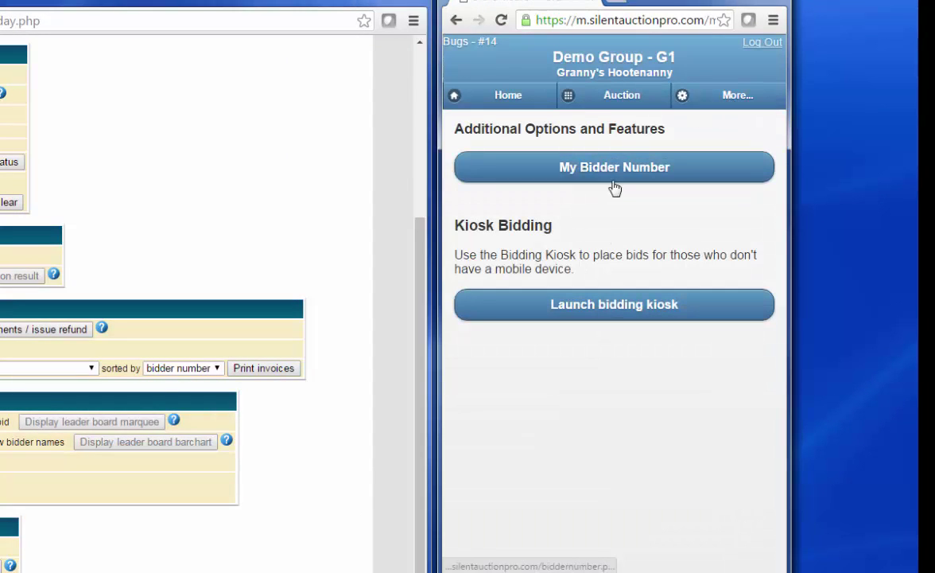
{"action": "left_click", "coordinate": [609, 307]}
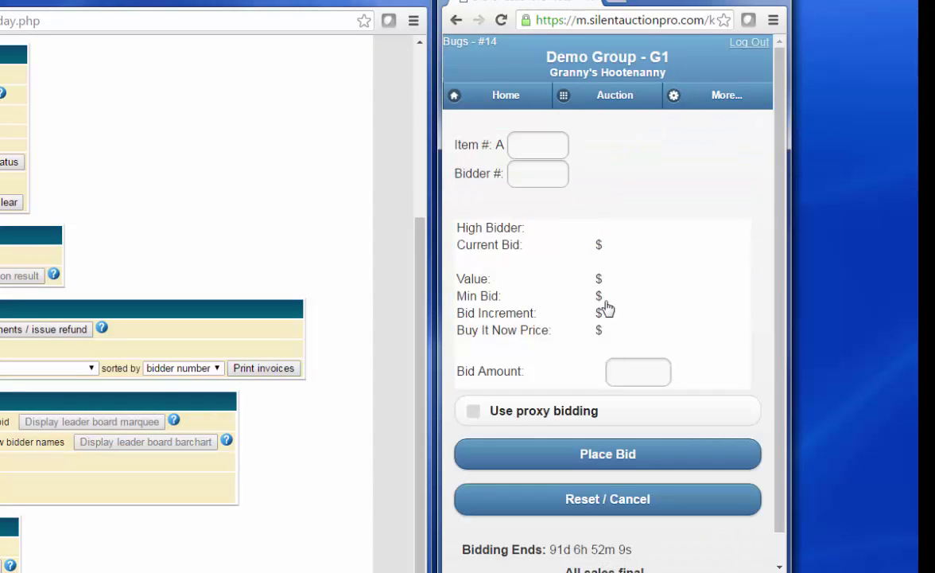
Bid $1820 on A700 as bidder 49, dismiss the outbid notice, and return home.
{"action": "left_click", "coordinate": [520, 146]}
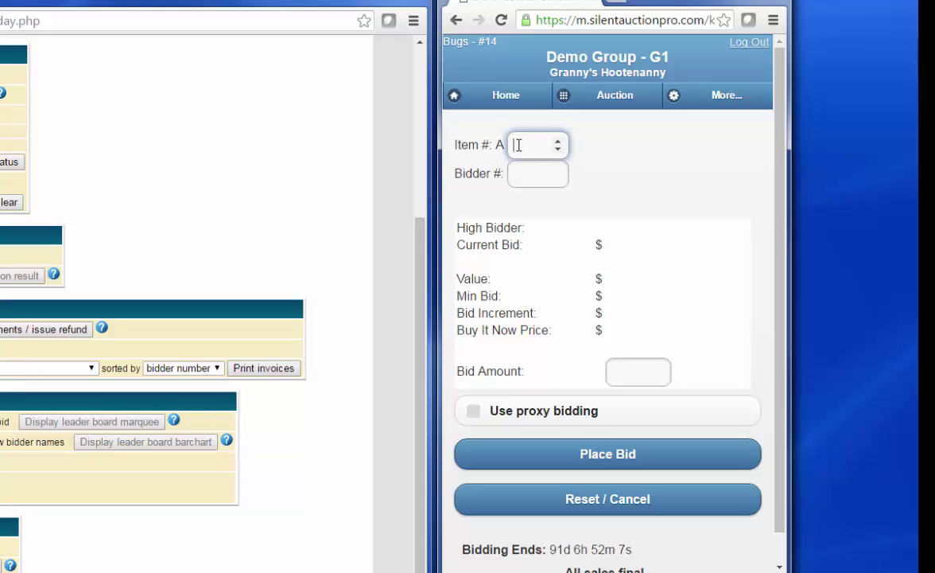
{"action": "type", "text": "100"}
{"action": "key", "text": "Tab"}
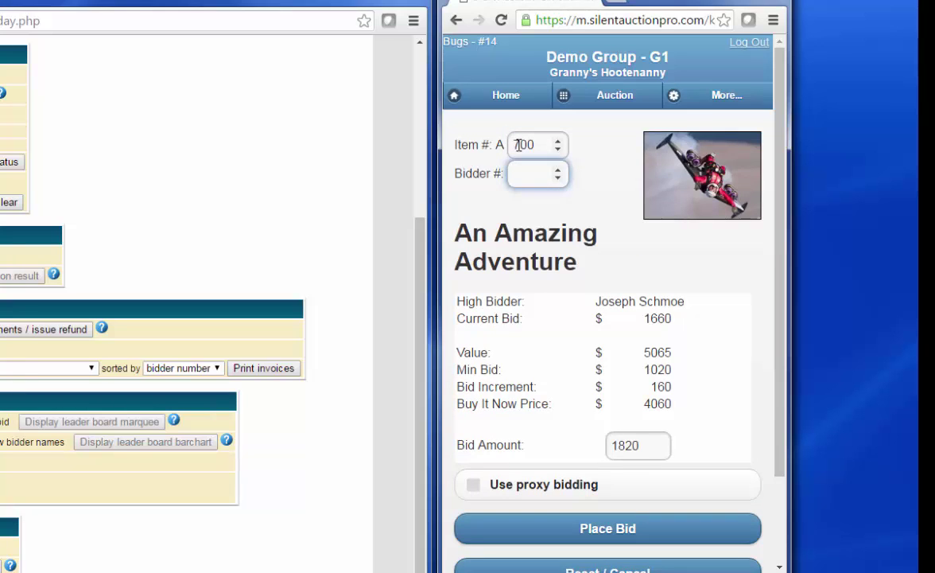
{"action": "type", "text": "49"}
{"action": "left_click", "coordinate": [607, 529]}
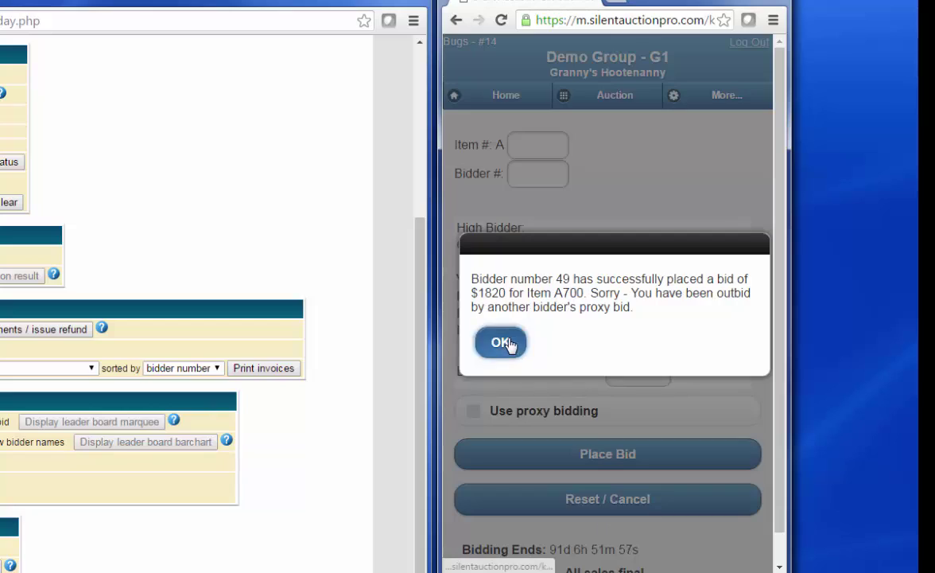
{"action": "left_click", "coordinate": [509, 343]}
{"action": "left_click", "coordinate": [477, 94]}
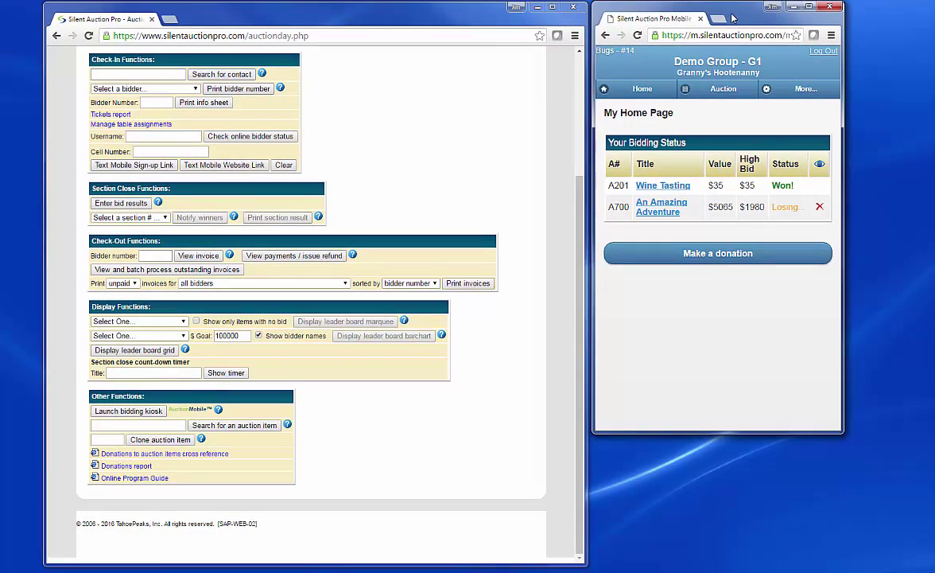
Move the mobile and admin browser windows rightward and scroll the AuctionDay page to the top.
{"action": "left_click_drag", "start_coordinate": [652, 14], "coordinate": [744, 22]}
{"action": "left_click_drag", "start_coordinate": [445, 14], "coordinate": [499, 11]}
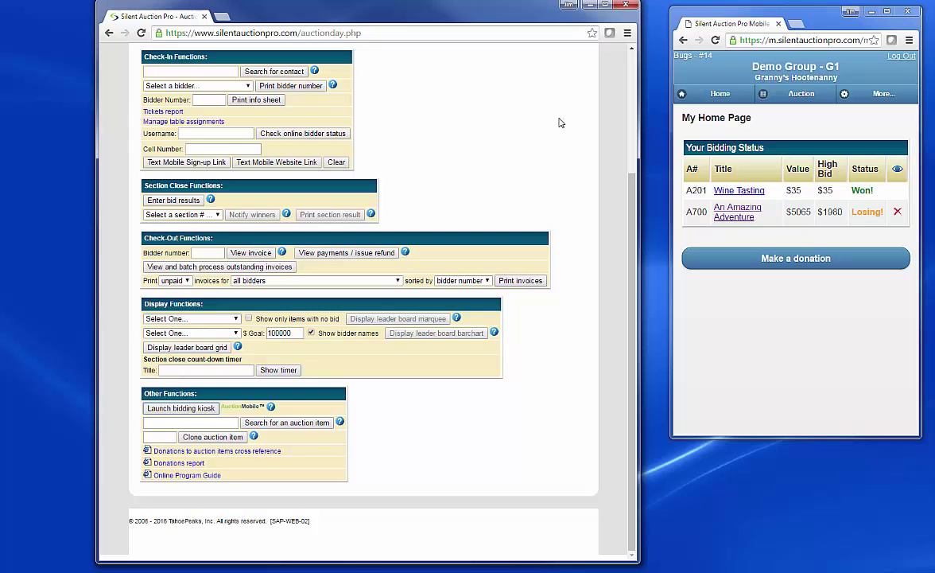
{"action": "scroll", "coordinate": [520, 142], "scroll_direction": "up", "scroll_amount": 2}
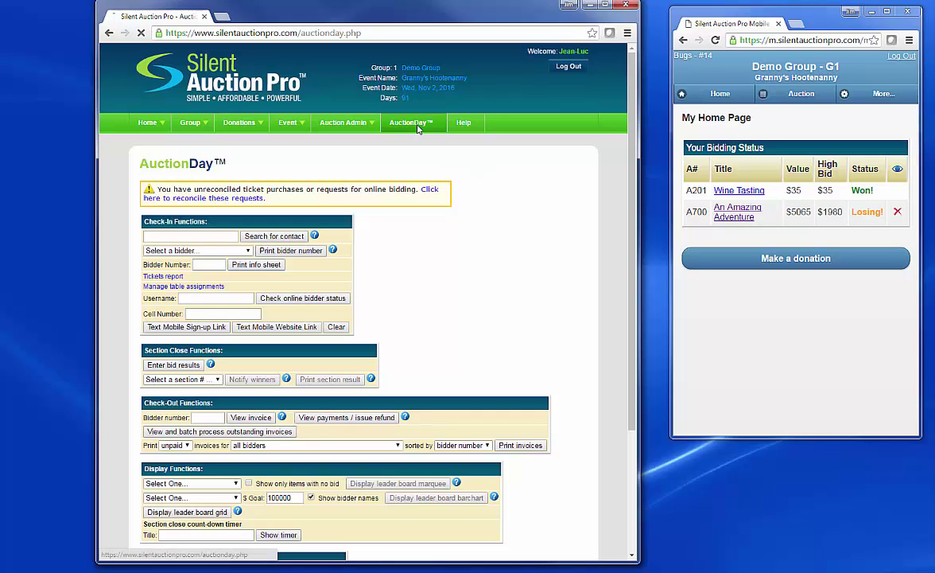
Launch the leader board marquee for All auction items and move its window right and down.
{"action": "scroll", "coordinate": [518, 203], "scroll_direction": "down", "scroll_amount": 1}
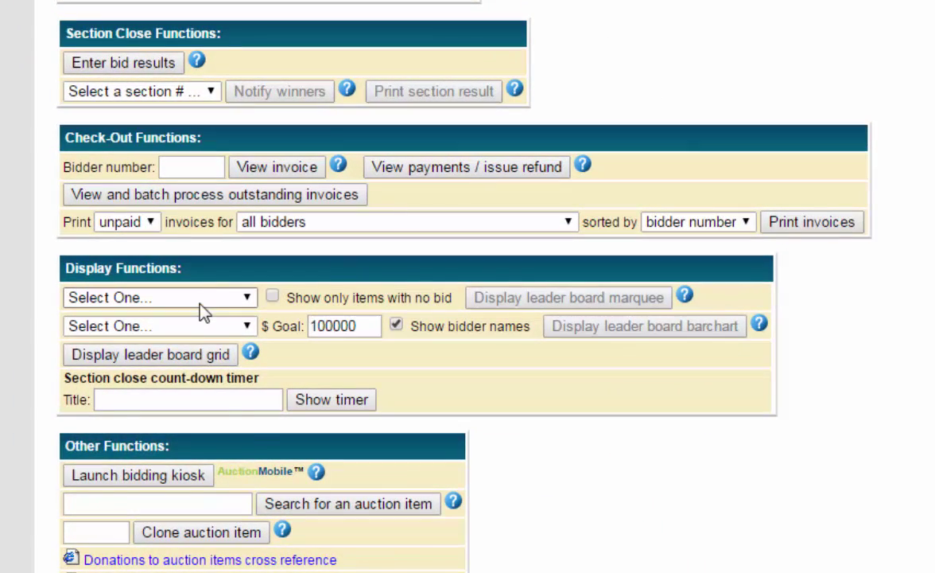
{"action": "left_click", "coordinate": [199, 463]}
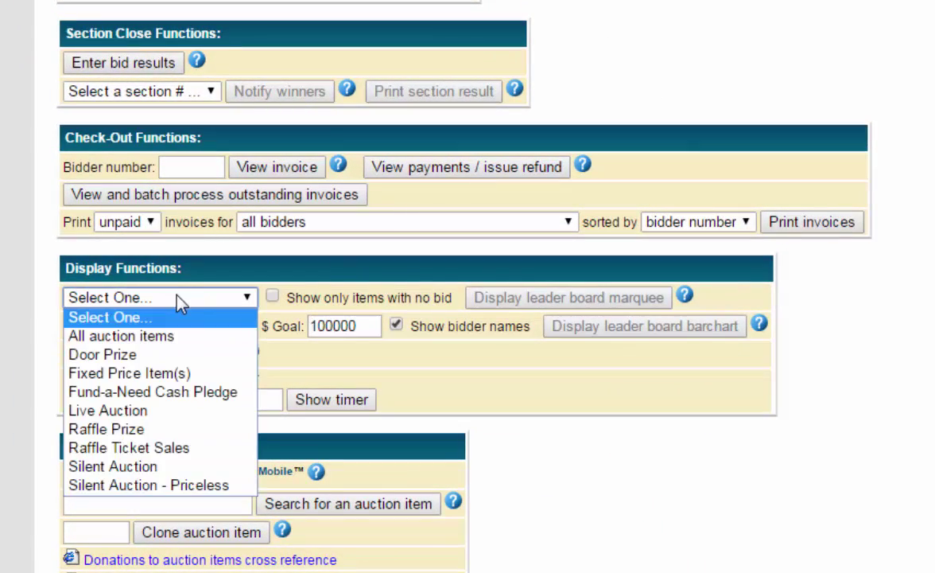
{"action": "left_click", "coordinate": [140, 344]}
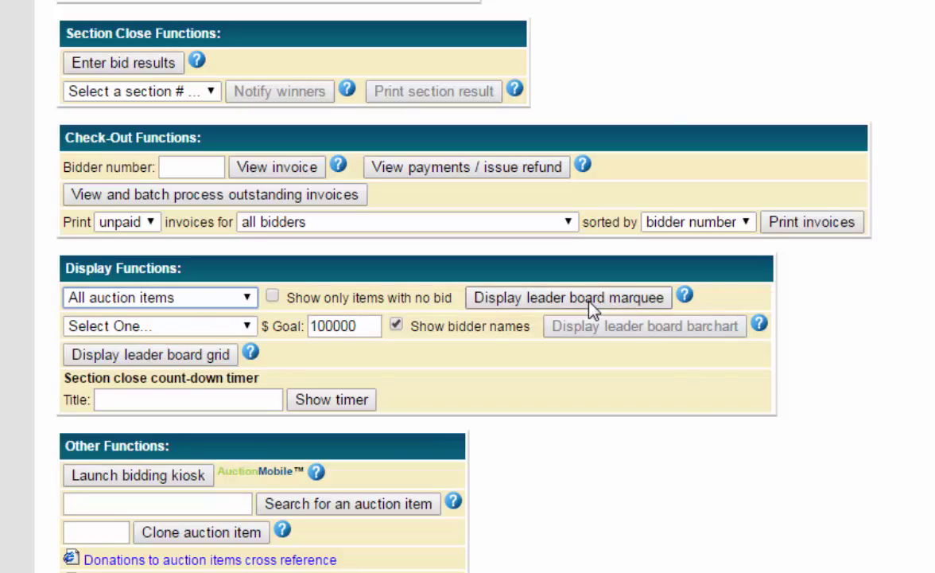
{"action": "left_click", "coordinate": [592, 310]}
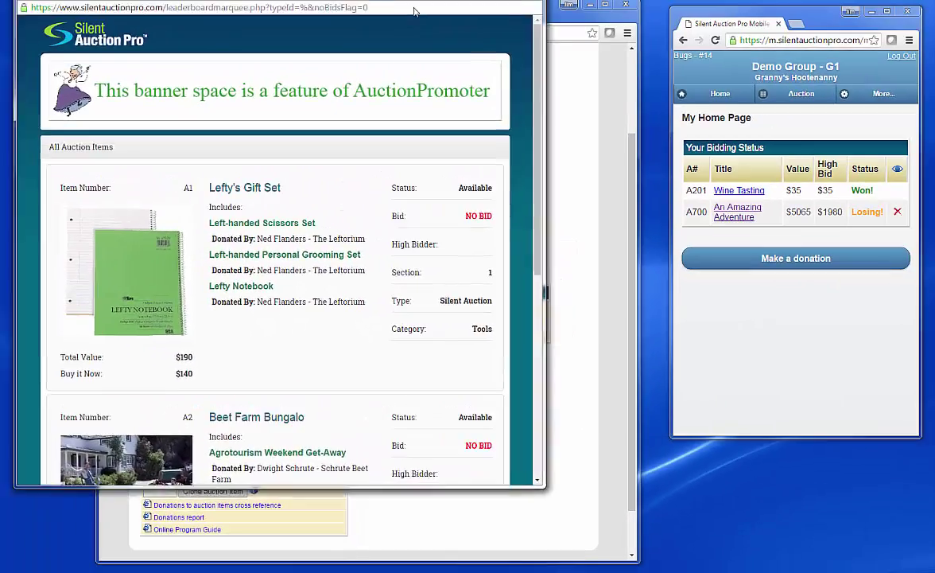
{"action": "left_click_drag", "start_coordinate": [413, 12], "coordinate": [457, 30]}
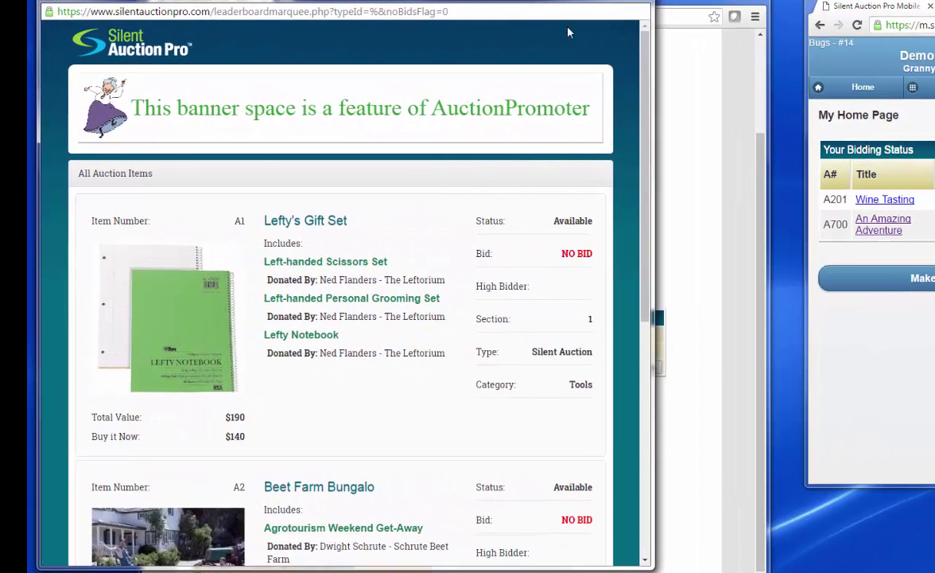
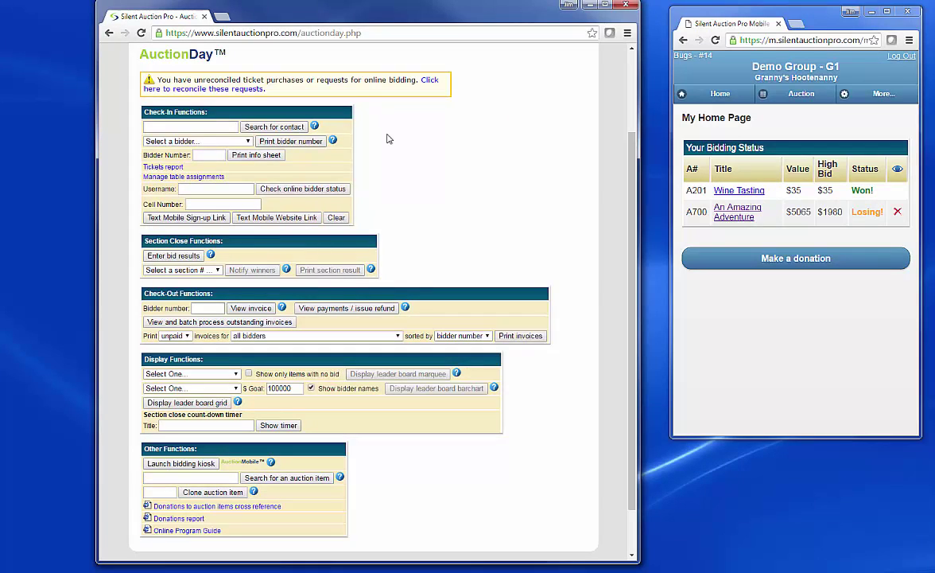
Open Manage Online Bidding and sort its statistics by bid count, putting A700 (7 bids) first.
{"action": "scroll", "coordinate": [387, 140], "scroll_direction": "up", "scroll_amount": 3}
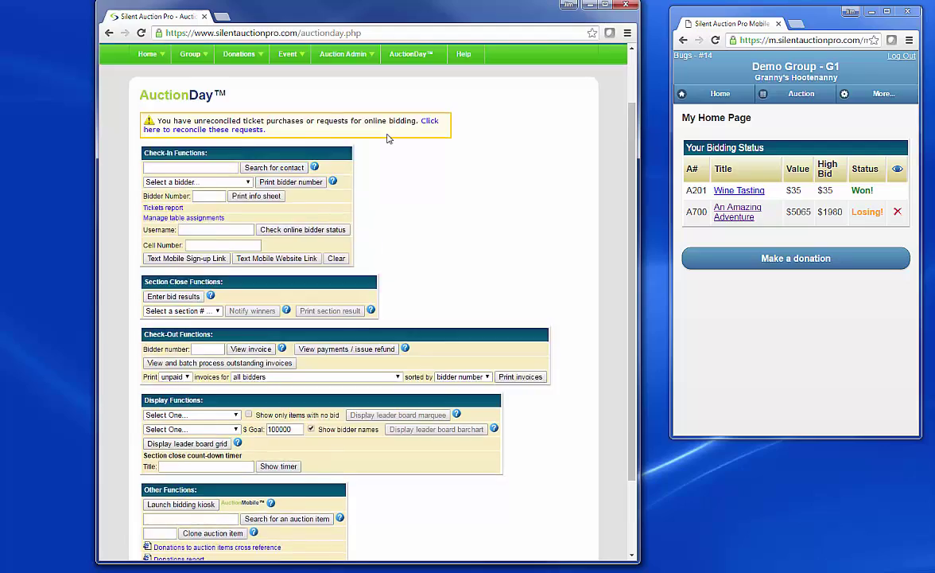
{"action": "left_click", "coordinate": [344, 124]}
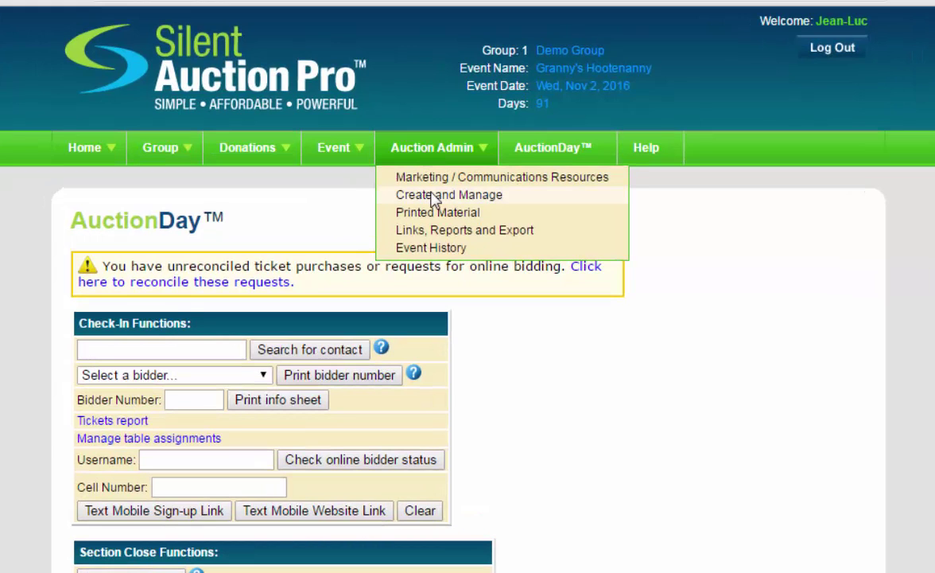
{"action": "left_click", "coordinate": [434, 196]}
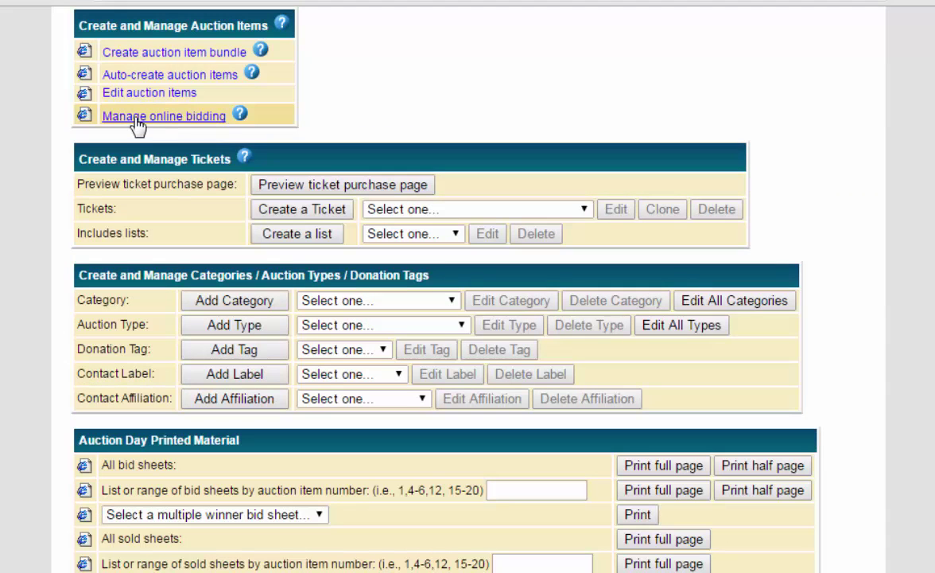
{"action": "left_click", "coordinate": [137, 121]}
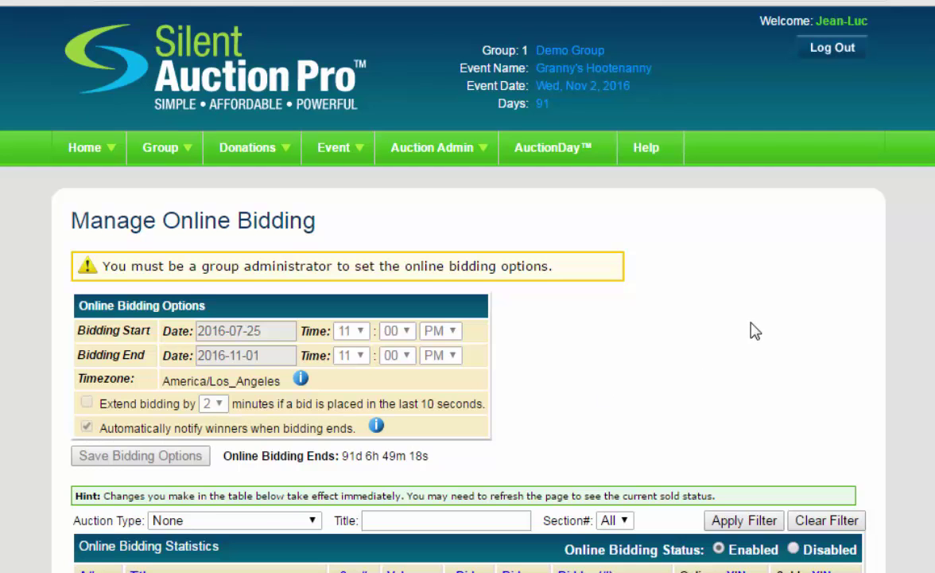
{"action": "scroll", "coordinate": [752, 330], "scroll_direction": "down", "scroll_amount": 2}
{"action": "scroll", "coordinate": [505, 310], "scroll_direction": "down", "scroll_amount": 1}
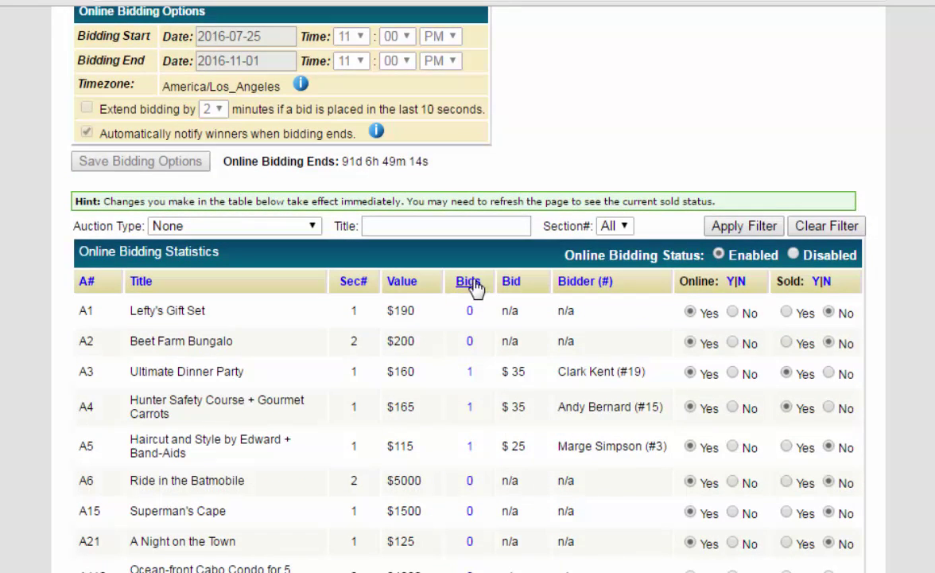
{"action": "left_click", "coordinate": [468, 285]}
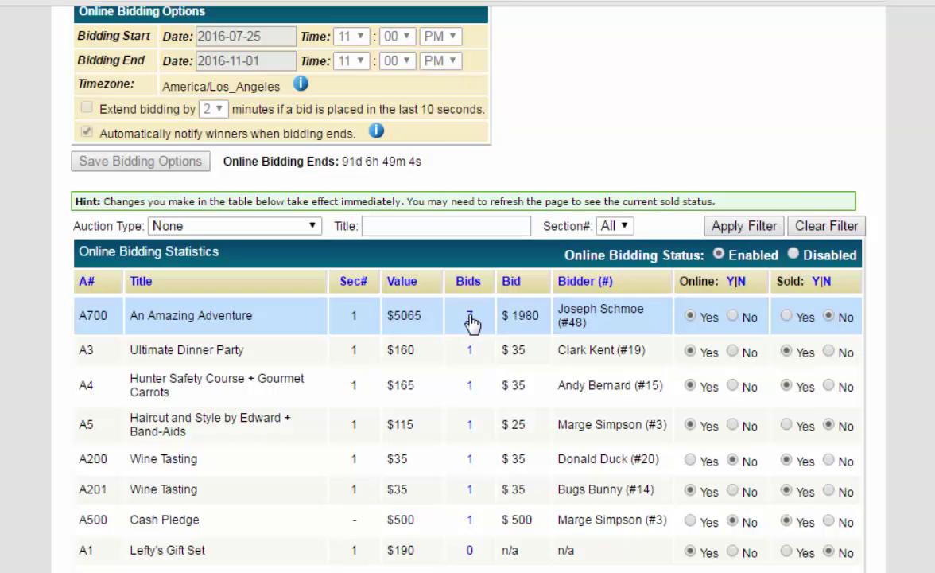
Show A700's bid history and highlight who entered the $1500 and $1820 kiosk bids.
{"action": "left_click", "coordinate": [471, 317]}
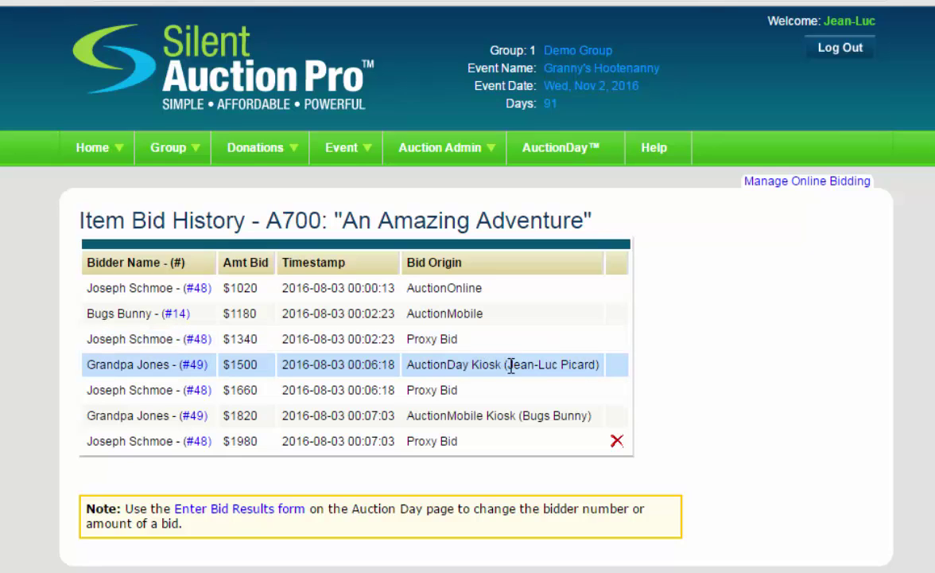
{"action": "left_click_drag", "start_coordinate": [508, 365], "coordinate": [593, 366]}
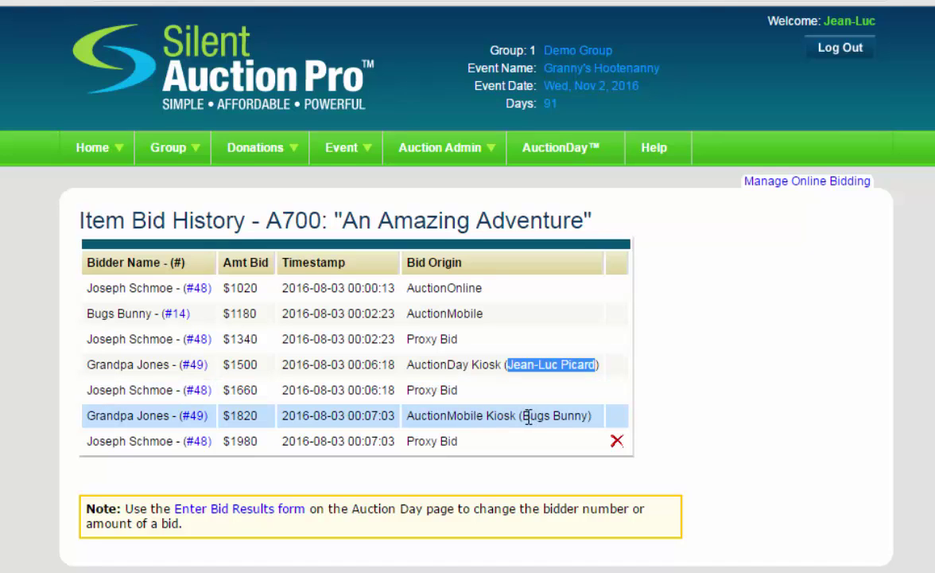
{"action": "left_click_drag", "start_coordinate": [523, 415], "coordinate": [579, 420]}
{"action": "left_click", "coordinate": [566, 417]}
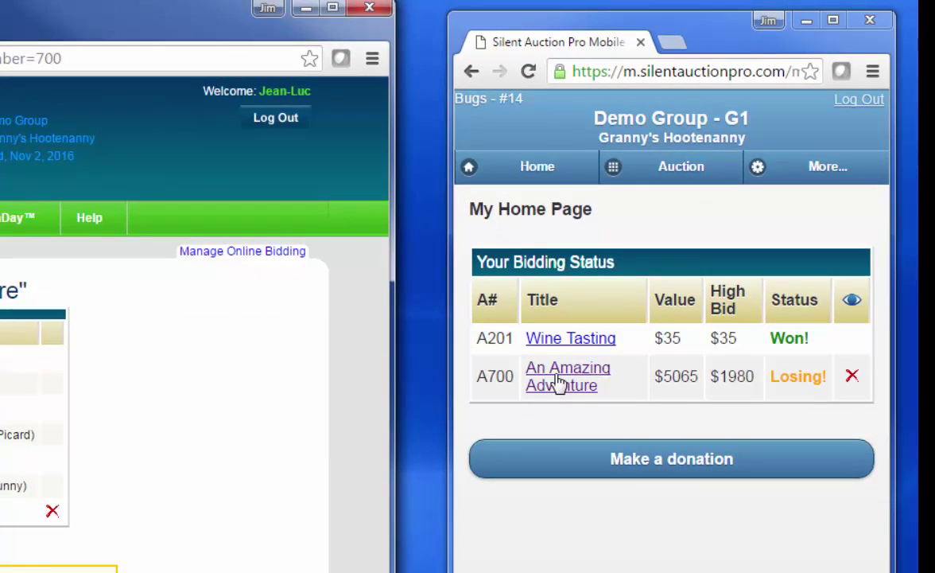
Place a bid on A700 from the mobile site and reload the bid history.
{"action": "left_click", "coordinate": [558, 380]}
{"action": "scroll", "coordinate": [714, 495], "scroll_direction": "down", "scroll_amount": 6}
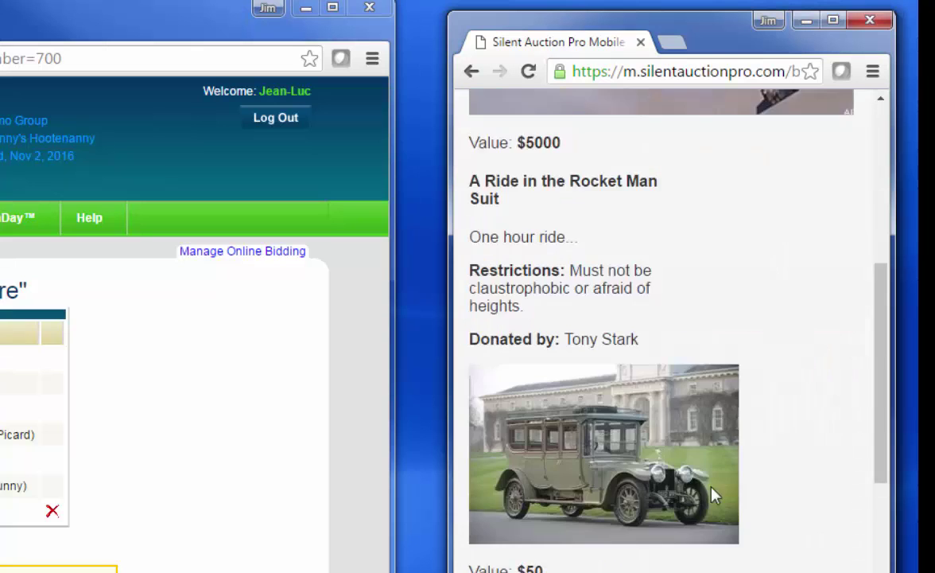
{"action": "scroll", "coordinate": [712, 495], "scroll_direction": "down", "scroll_amount": 10}
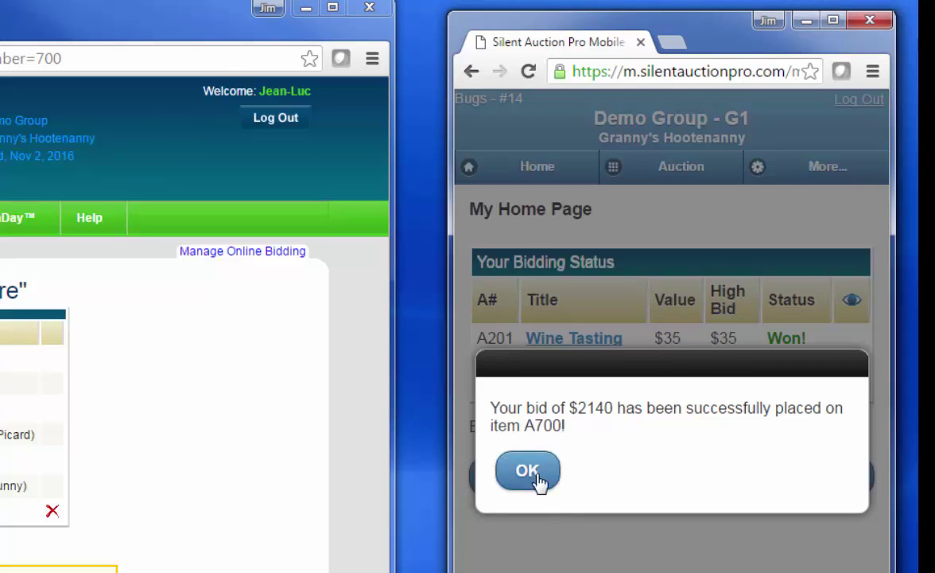
{"action": "left_click", "coordinate": [533, 474]}
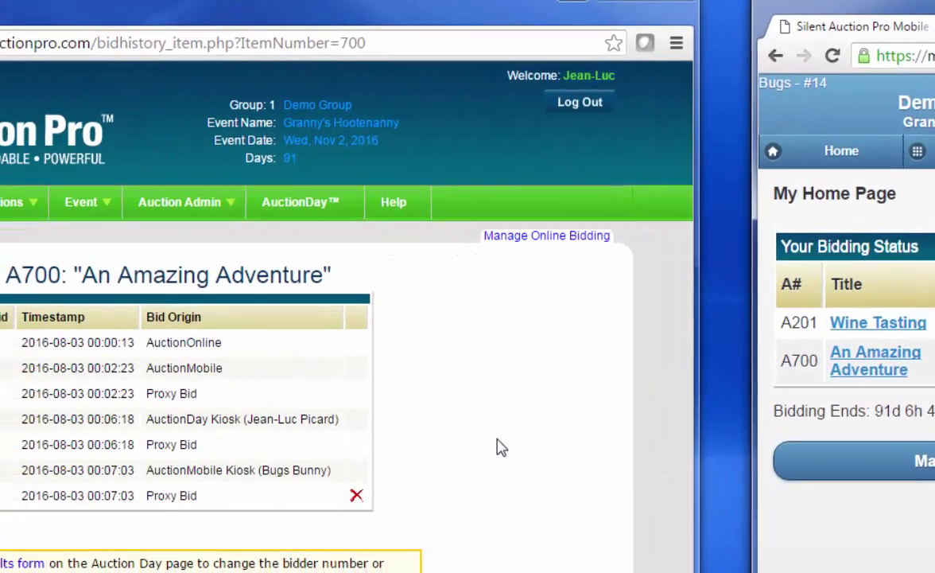
{"action": "right_click", "coordinate": [501, 447]}
{"action": "left_click", "coordinate": [547, 494]}
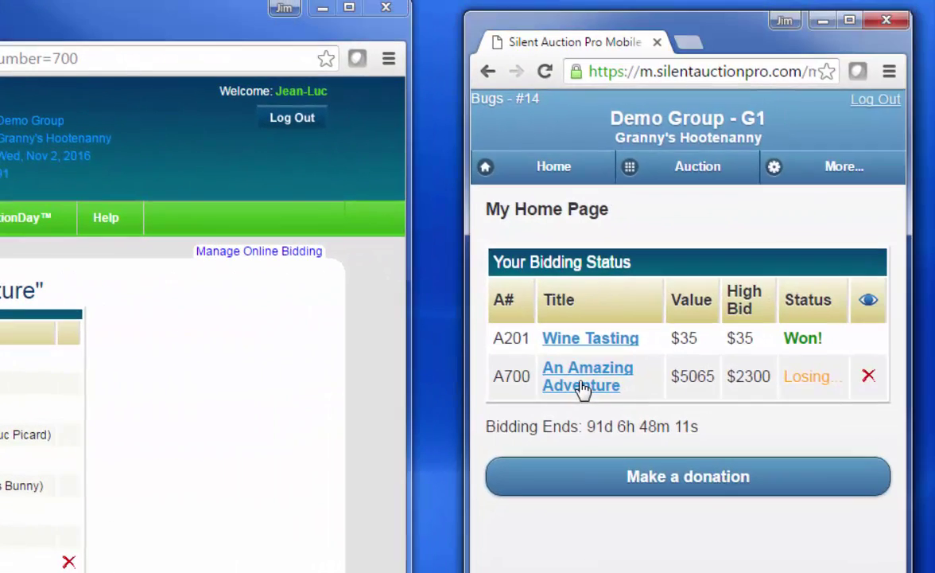
Buy A700 outright for $4060 on mobile and reload the history to show that bid.
{"action": "left_click", "coordinate": [934, 360]}
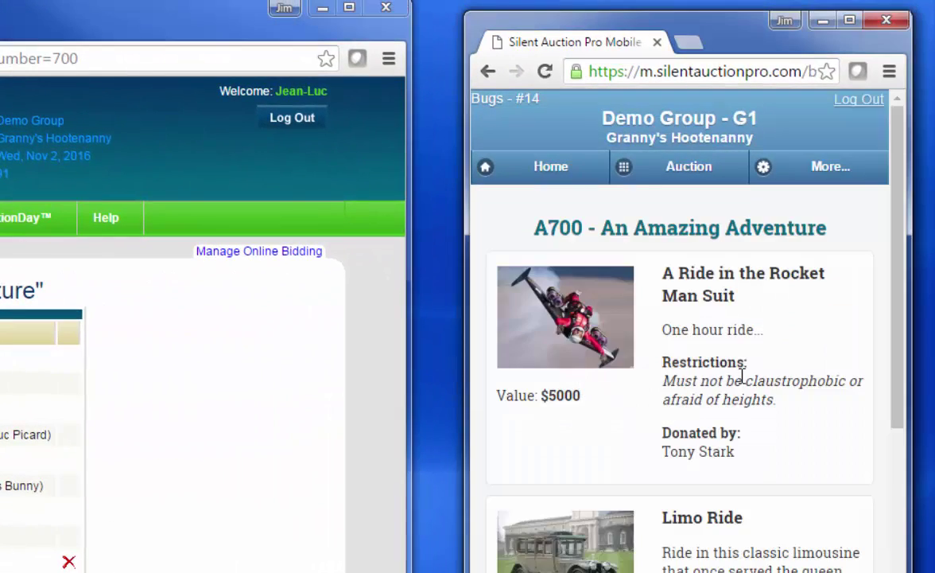
{"action": "scroll", "coordinate": [777, 389], "scroll_direction": "down", "scroll_amount": 10}
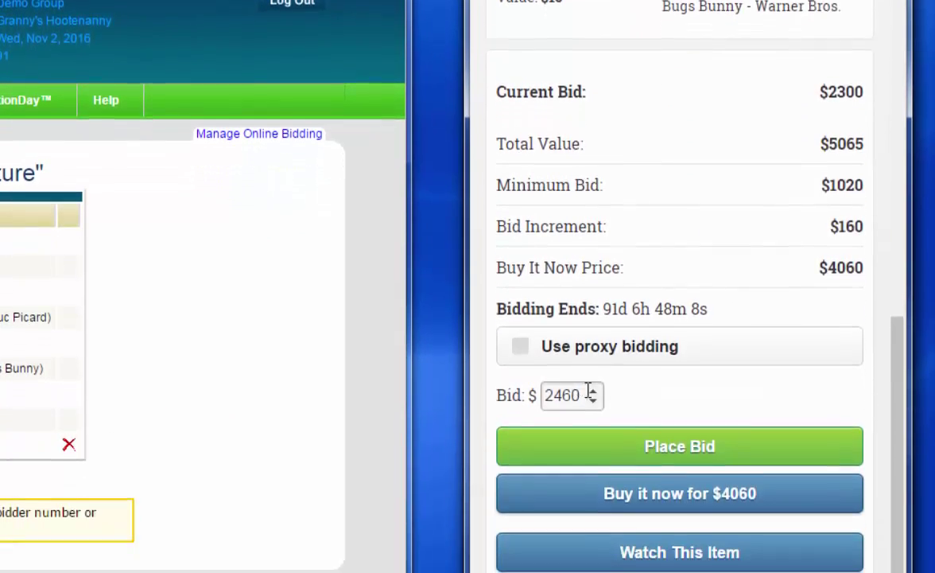
{"action": "left_click", "coordinate": [593, 482]}
{"action": "double_click", "coordinate": [554, 327]}
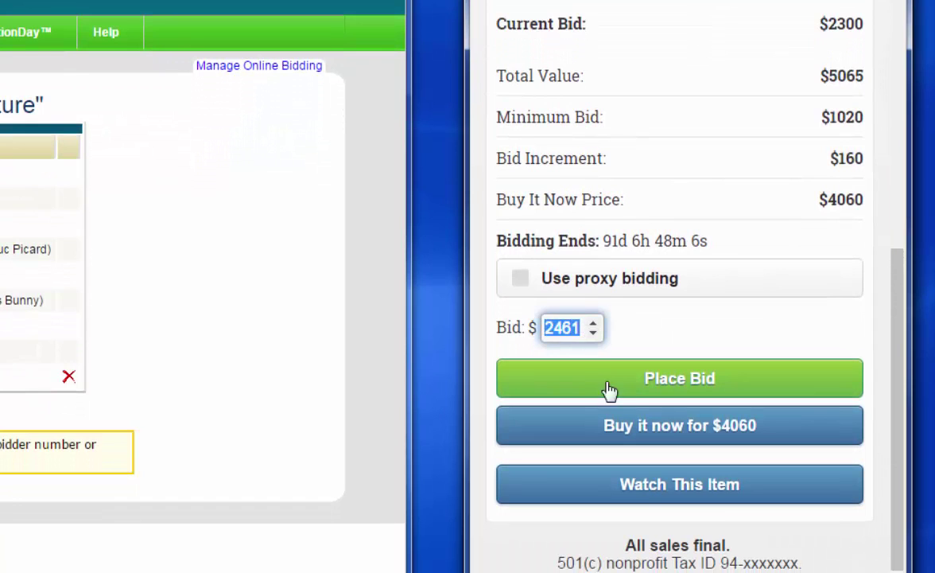
{"action": "left_click", "coordinate": [622, 424]}
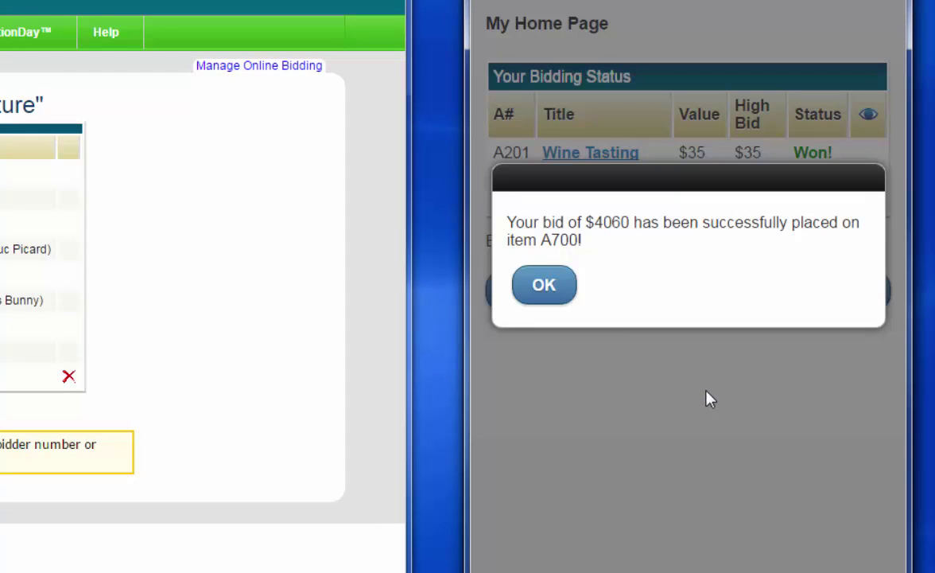
{"action": "left_click", "coordinate": [538, 283]}
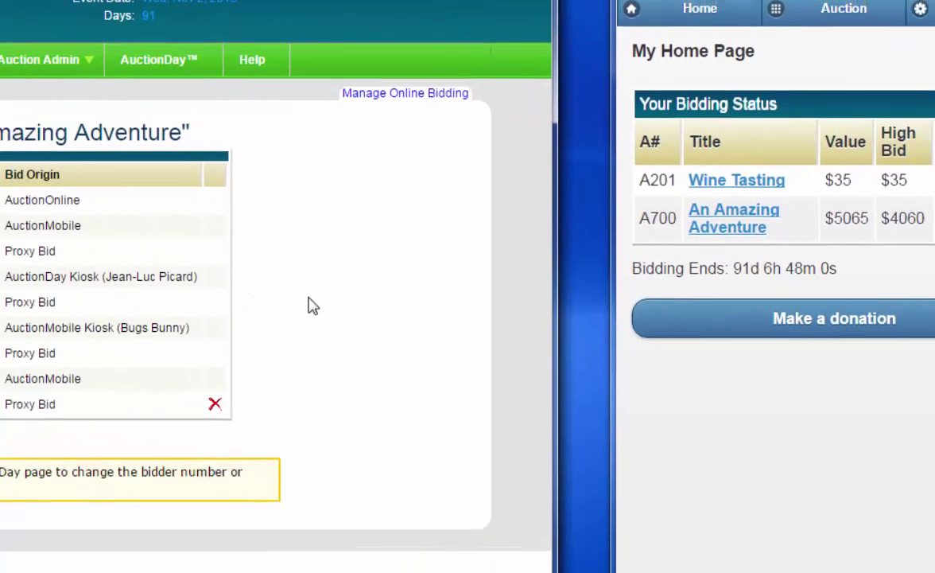
{"action": "right_click", "coordinate": [163, 271]}
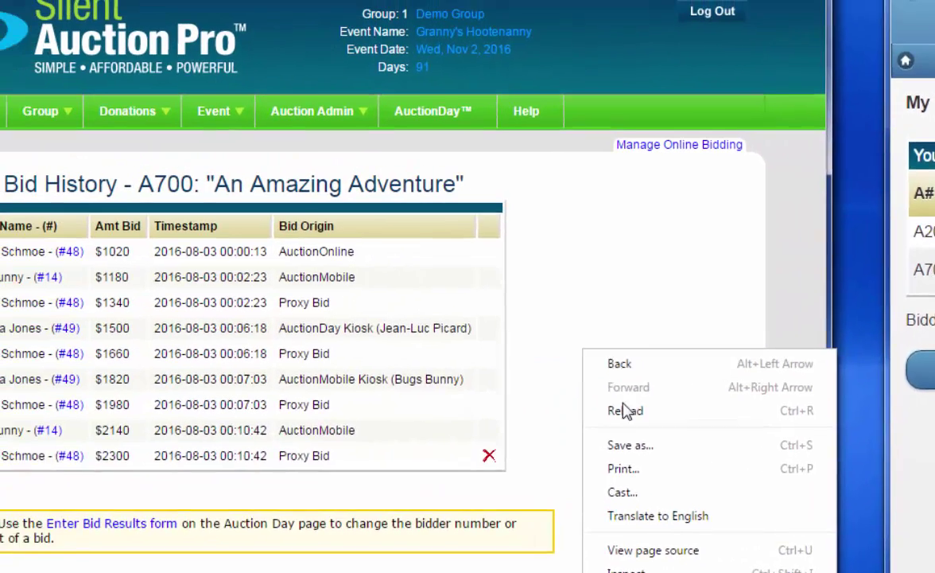
{"action": "left_click", "coordinate": [626, 410]}
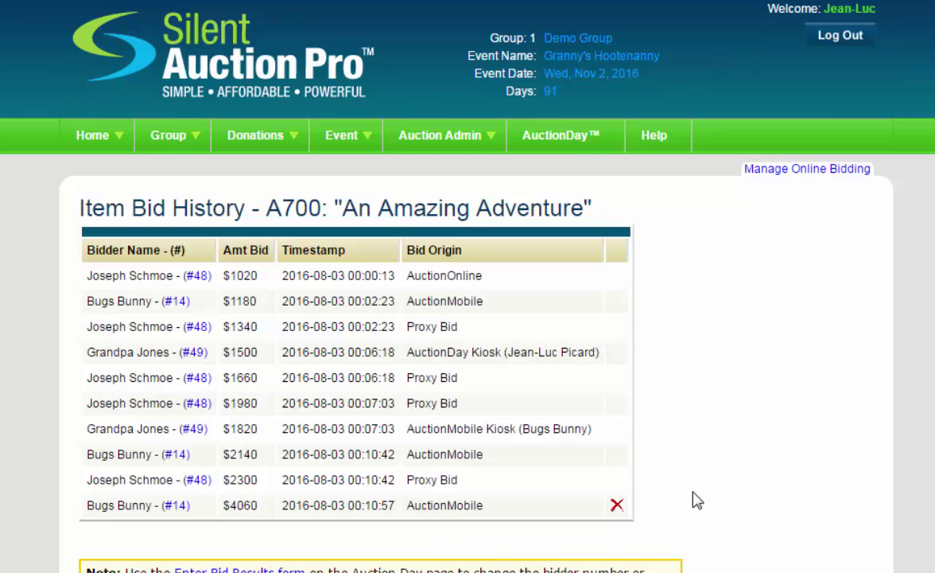
Delete the $4060 bid from A700's history and go back to the AuctionDay page.
{"action": "left_click", "coordinate": [617, 506]}
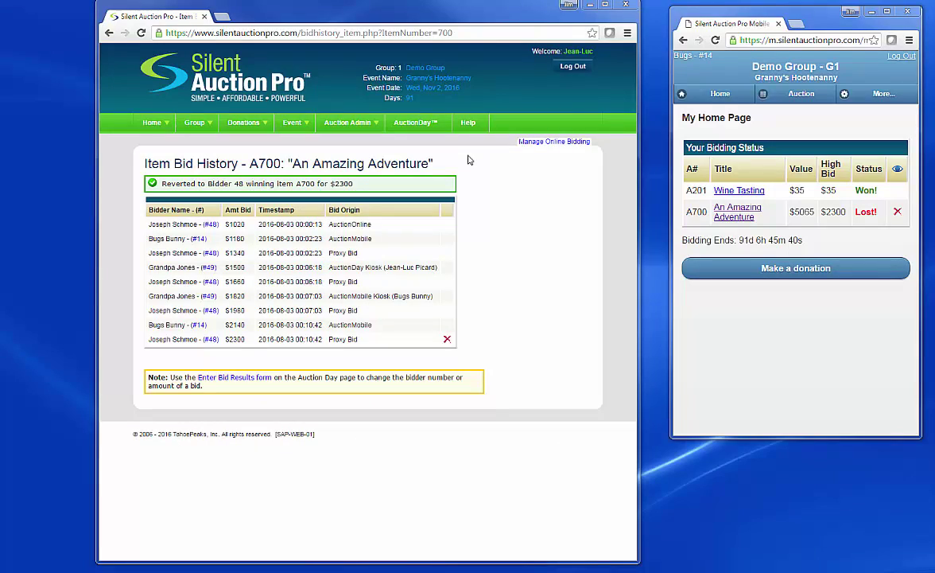
{"action": "left_click", "coordinate": [401, 126]}
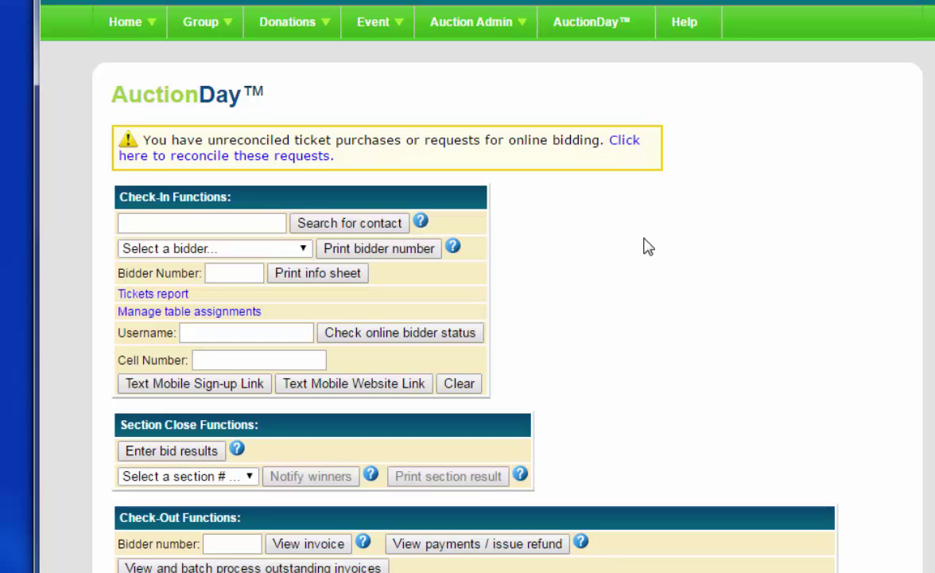
Enter the bidder's cell number, accept the suggested match, and text them the mobile sign-up link.
{"action": "left_click", "coordinate": [246, 360]}
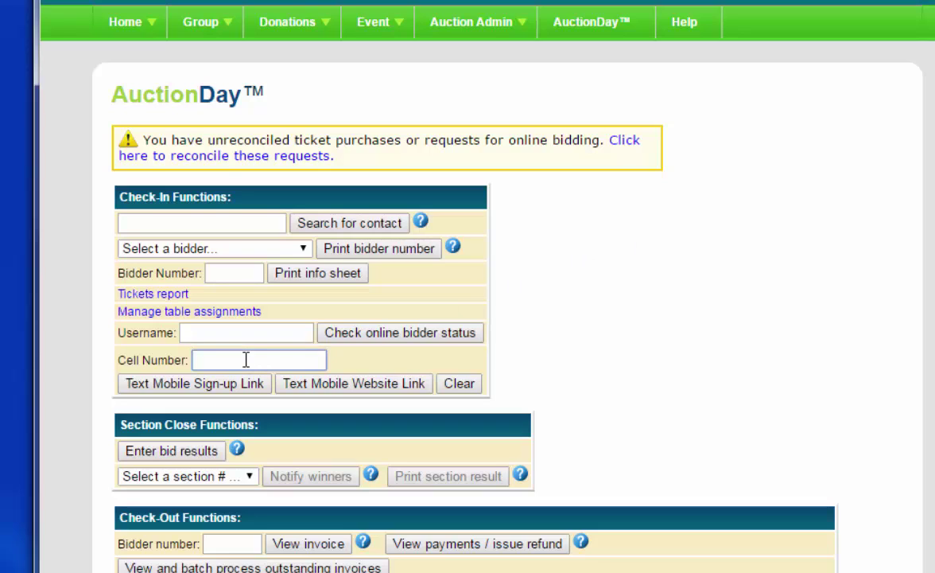
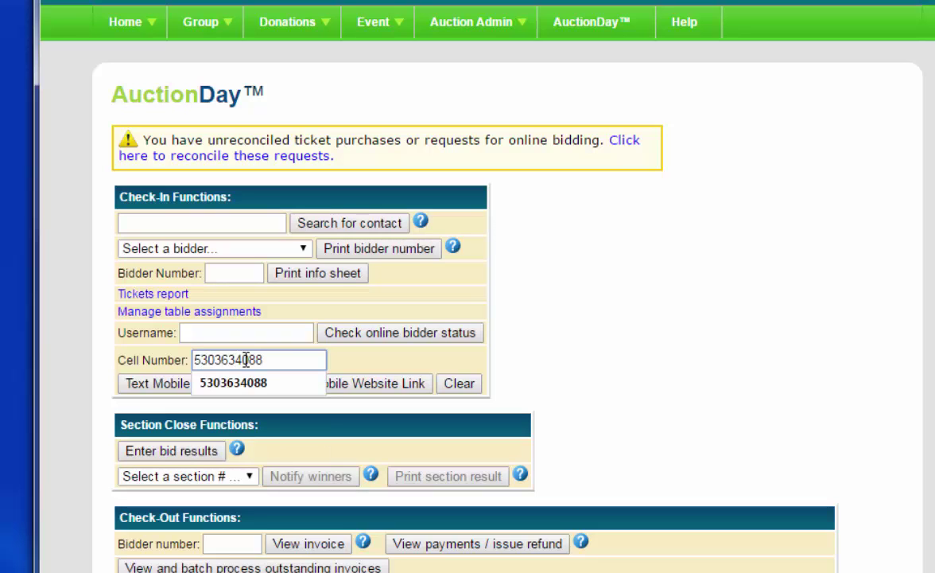
{"action": "left_click", "coordinate": [416, 363]}
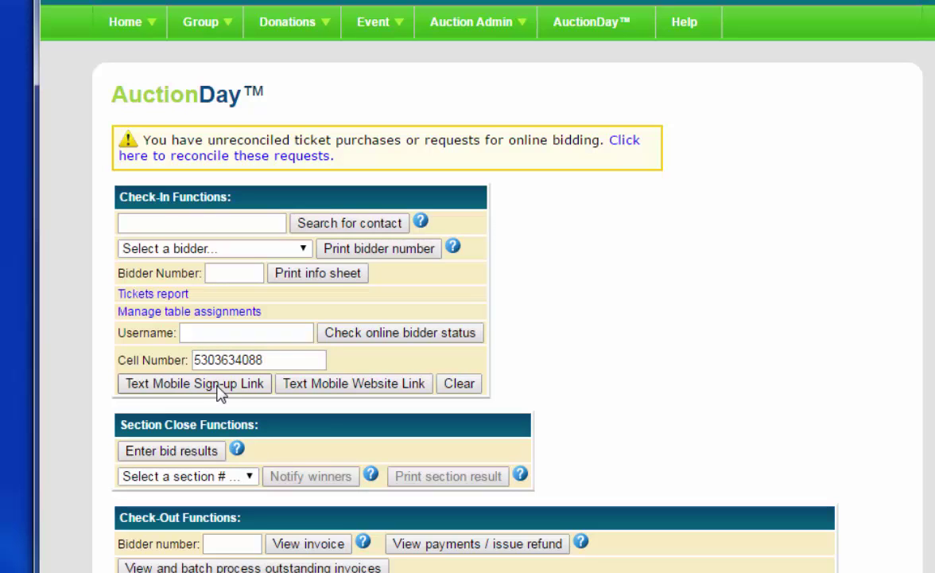
{"action": "left_click", "coordinate": [220, 384]}
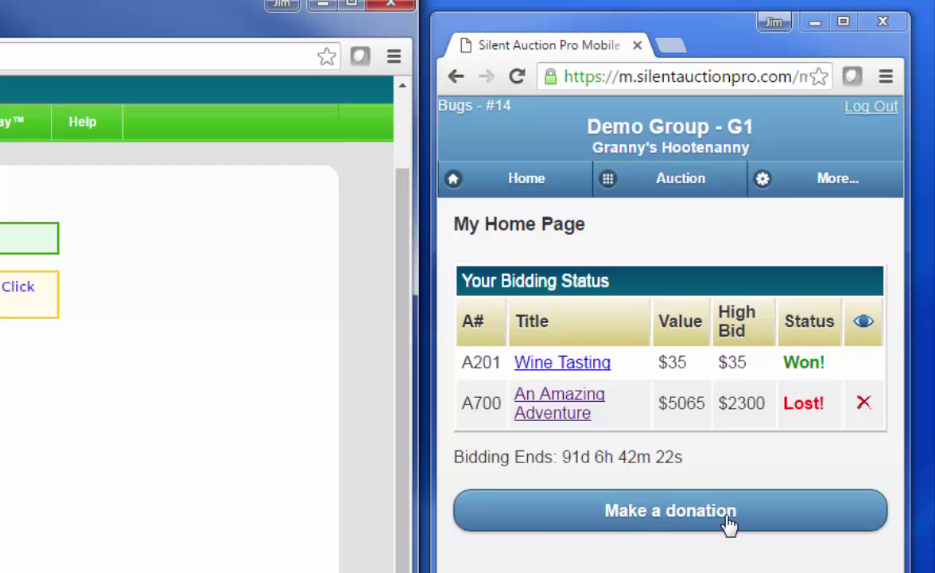
Choose to pay the $37.63 Wine Tasting invoice with a new card and proceed to payment.
{"action": "left_click", "coordinate": [643, 521]}
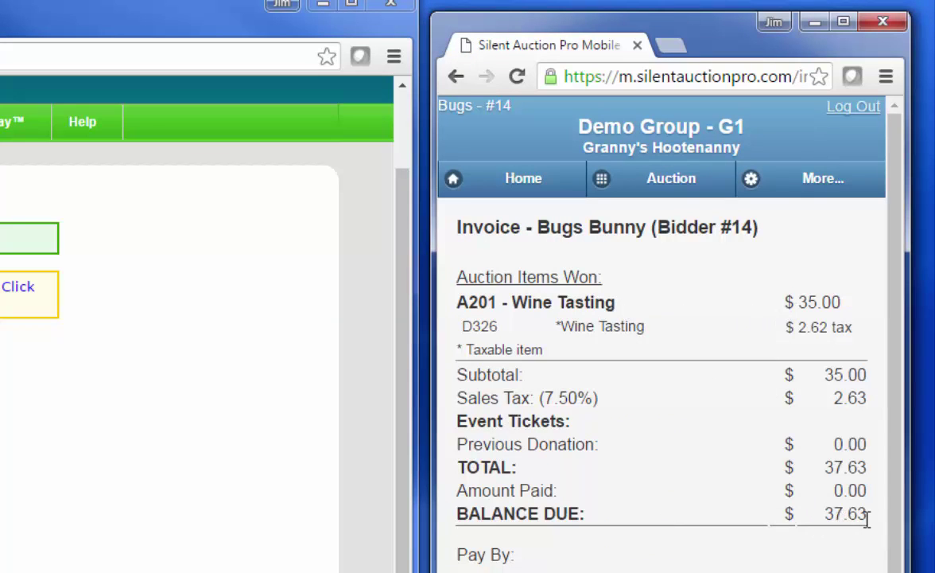
{"action": "scroll", "coordinate": [621, 504], "scroll_direction": "down", "scroll_amount": 1}
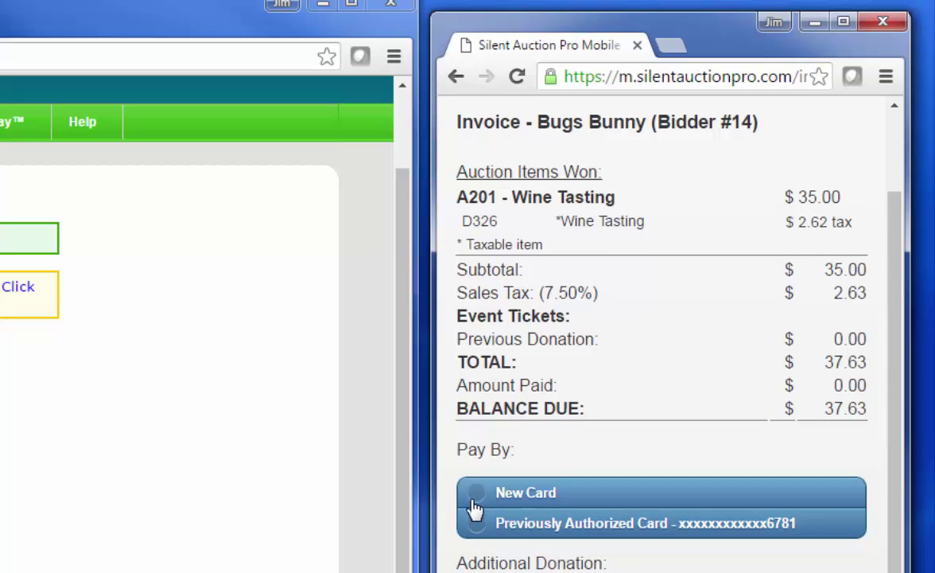
{"action": "left_click", "coordinate": [476, 494]}
{"action": "scroll", "coordinate": [597, 435], "scroll_direction": "down", "scroll_amount": 2}
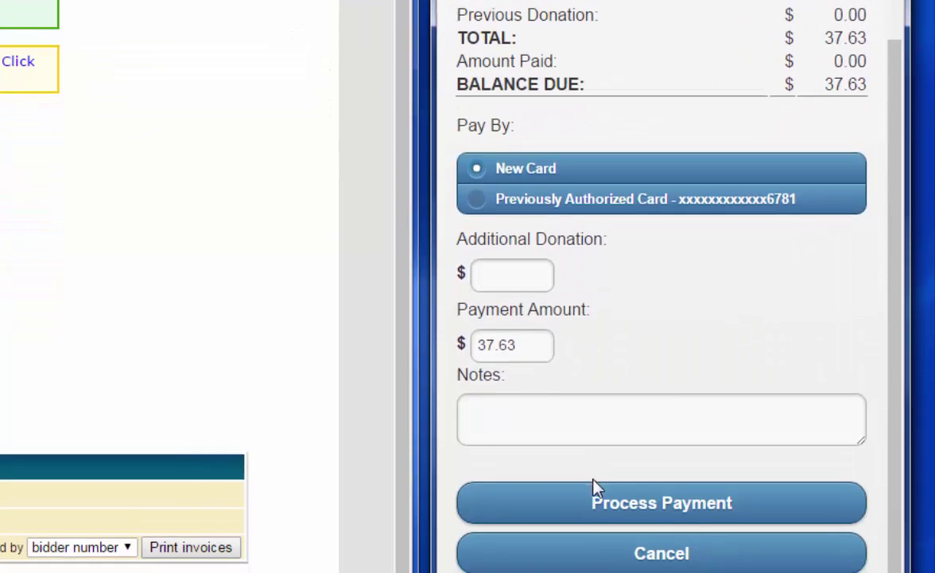
{"action": "left_click", "coordinate": [601, 499]}
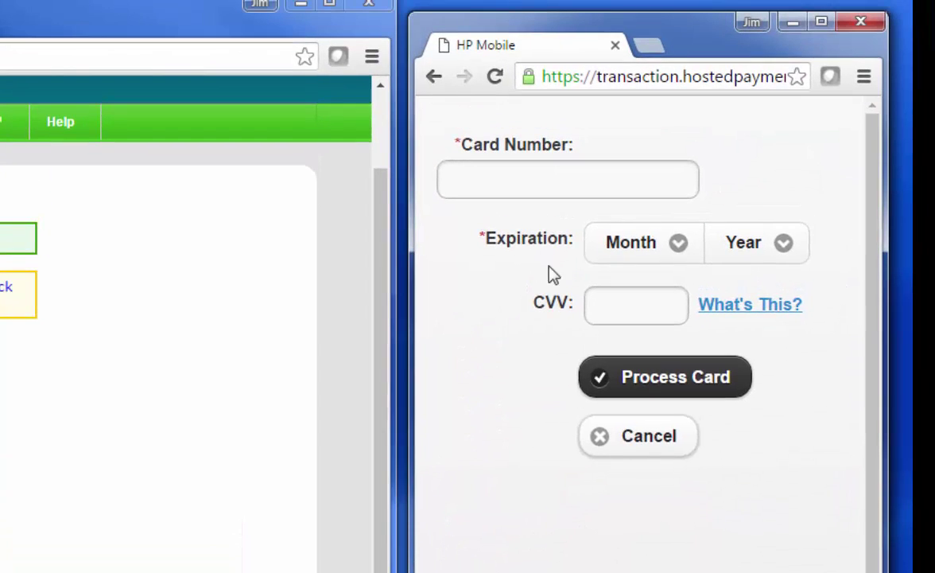
Enter the card number, expiration month and year, and security code, then process the card.
{"action": "left_click", "coordinate": [499, 173]}
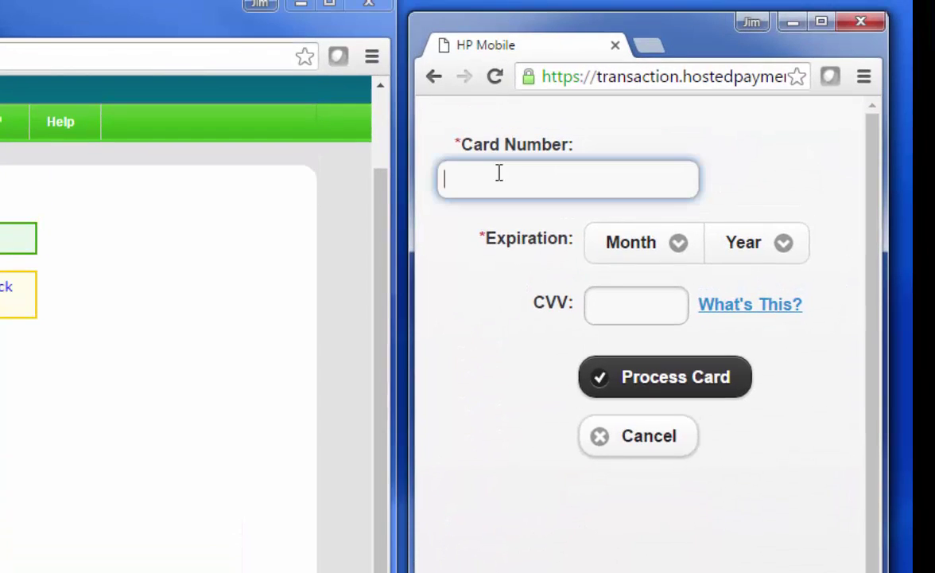
{"action": "type", "text": "4111111111111111"}
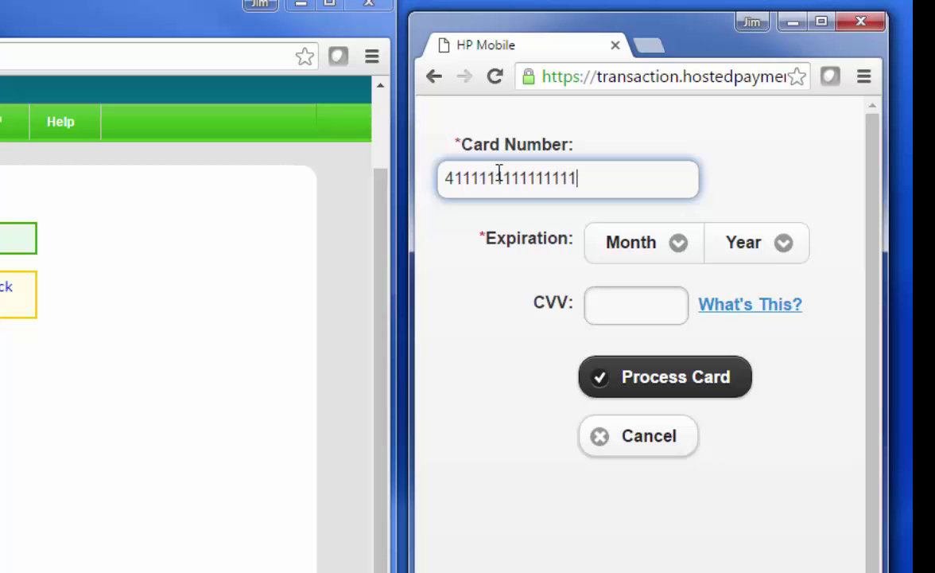
{"action": "left_click", "coordinate": [632, 243]}
{"action": "left_click", "coordinate": [631, 378]}
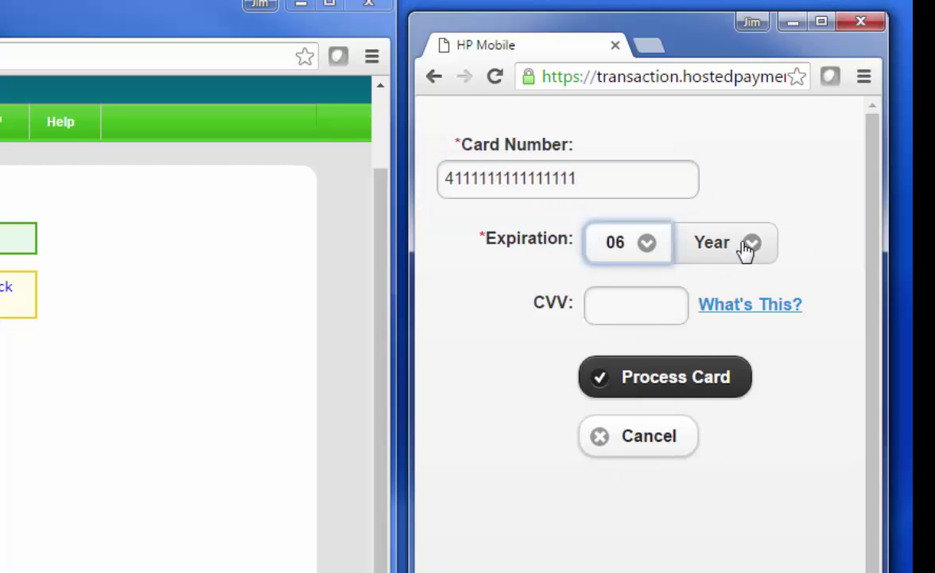
{"action": "left_click", "coordinate": [743, 243]}
{"action": "left_click", "coordinate": [739, 397]}
{"action": "left_click", "coordinate": [656, 303]}
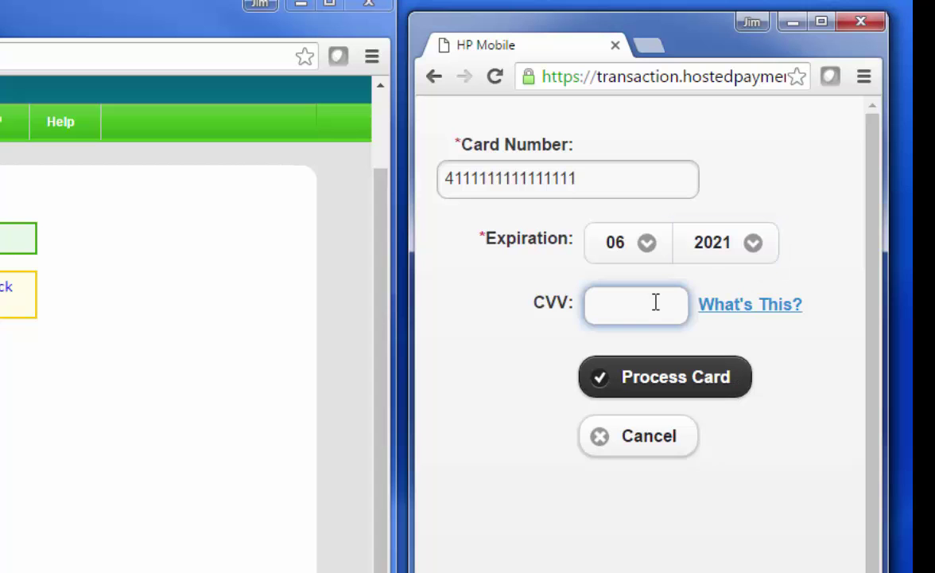
{"action": "type", "text": "411"}
{"action": "left_click", "coordinate": [665, 376]}
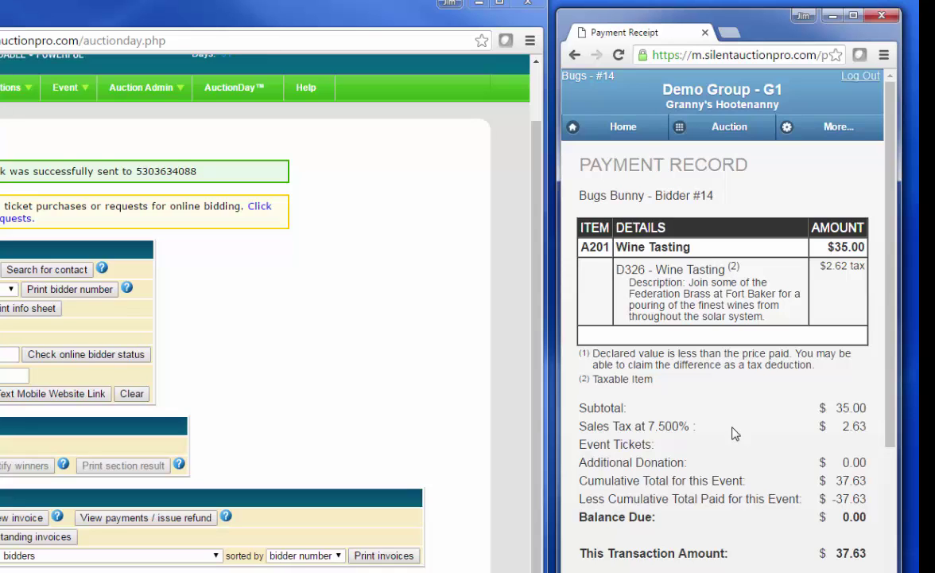
Highlight the 0.00 balance due on the receipt and return to the mobile home page.
{"action": "scroll", "coordinate": [732, 427], "scroll_direction": "down", "scroll_amount": 1}
{"action": "left_click_drag", "start_coordinate": [844, 440], "coordinate": [867, 448]}
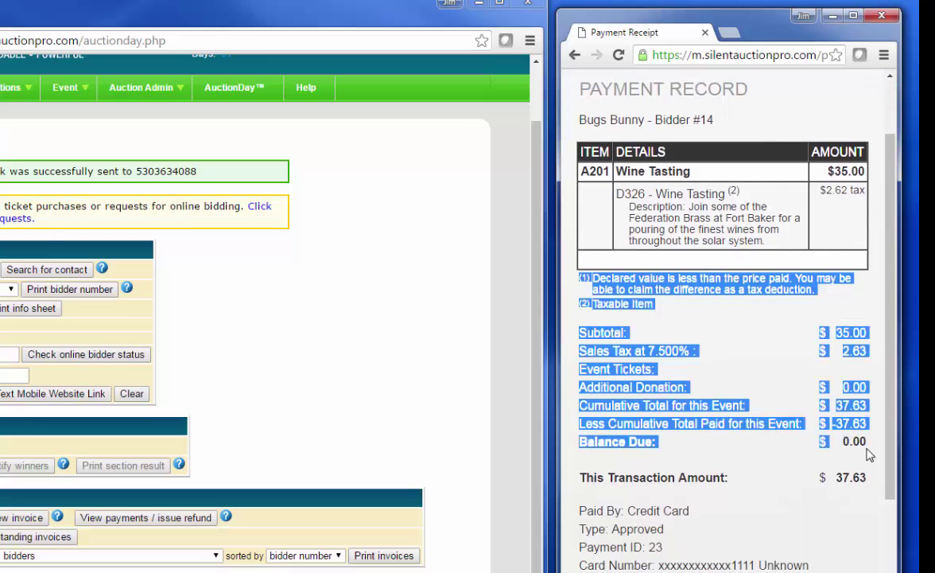
{"action": "double_click", "coordinate": [859, 440]}
{"action": "scroll", "coordinate": [723, 158], "scroll_direction": "up", "scroll_amount": 1}
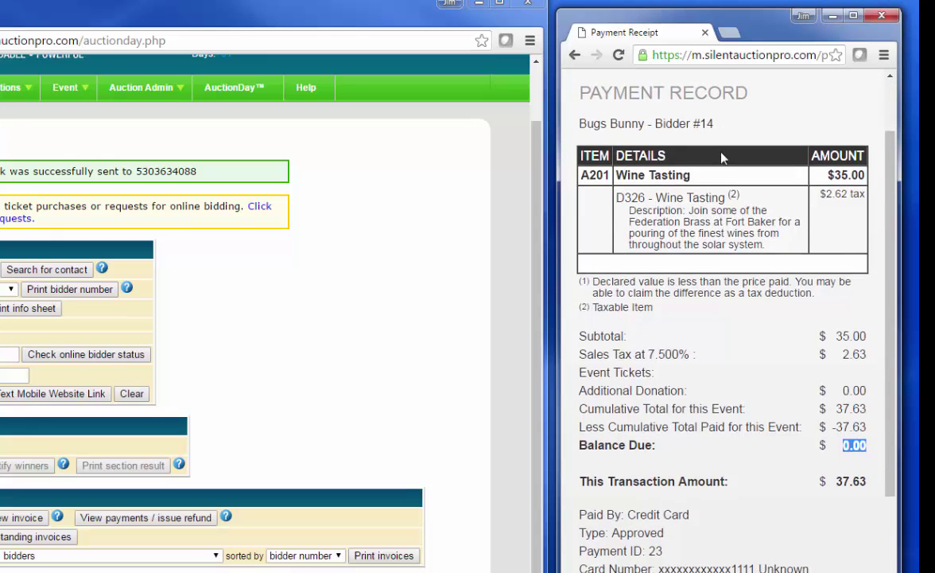
{"action": "left_click", "coordinate": [634, 129]}
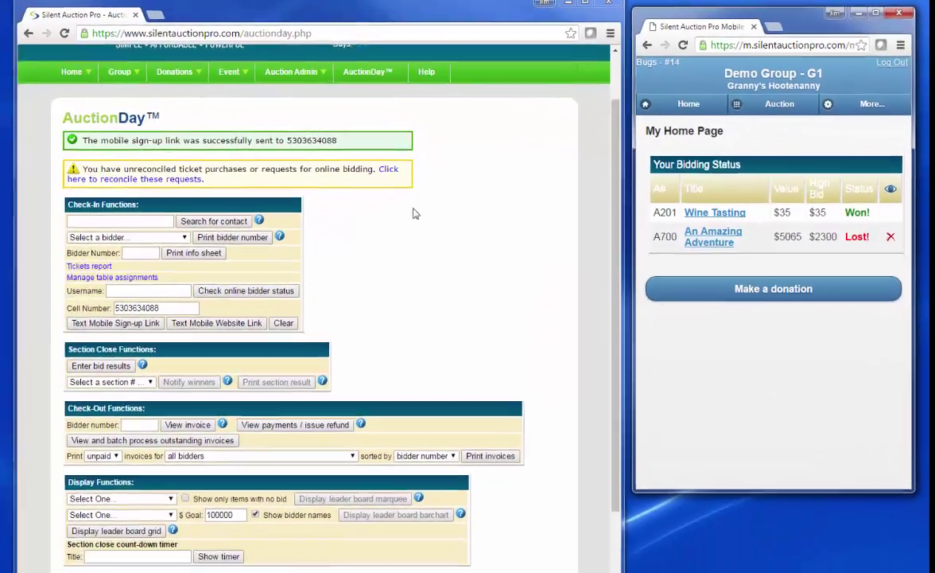
Select All results in Section Close Functions, notify winners, and confirm the notification.
{"action": "scroll", "coordinate": [534, 232], "scroll_direction": "up", "scroll_amount": 2}
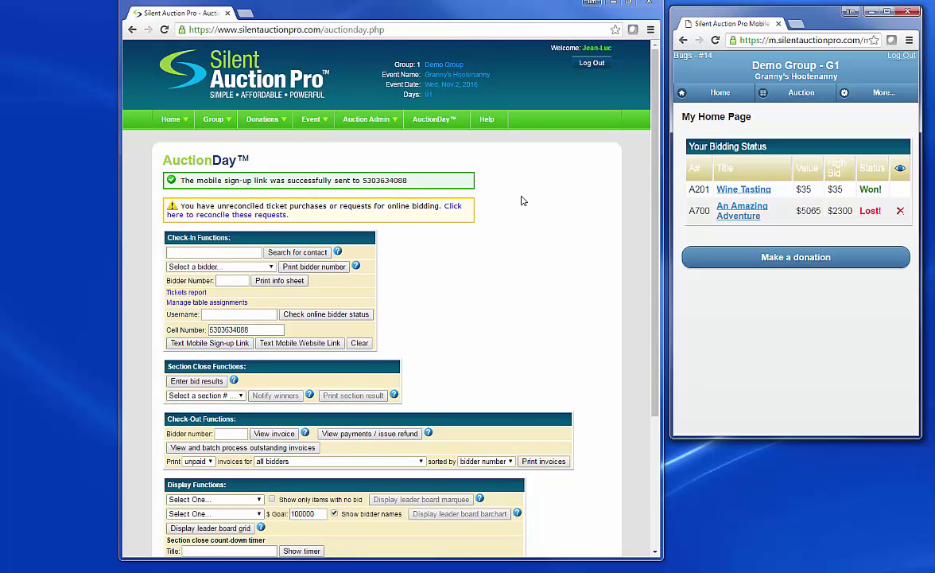
{"action": "scroll", "coordinate": [521, 200], "scroll_direction": "down", "scroll_amount": 2}
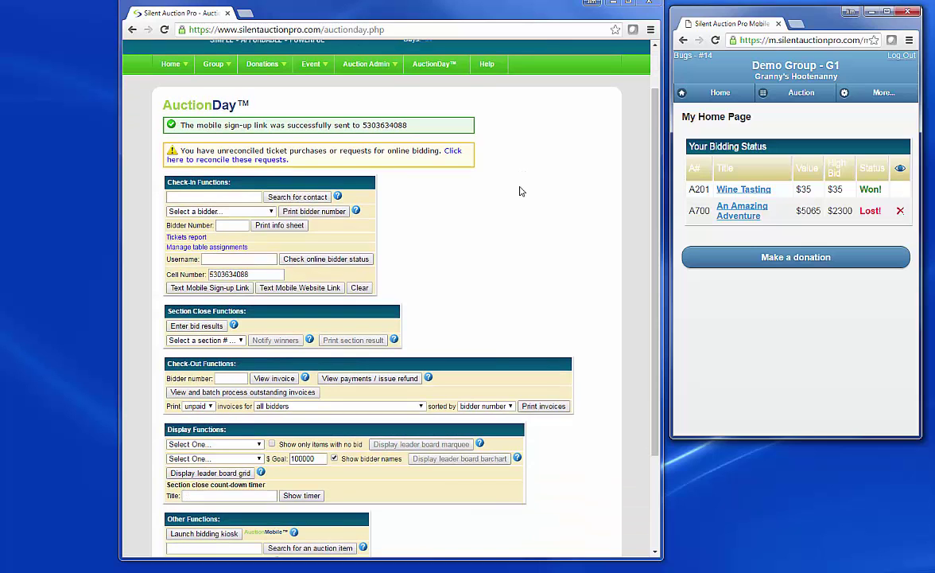
{"action": "scroll", "coordinate": [501, 199], "scroll_direction": "down", "scroll_amount": 1}
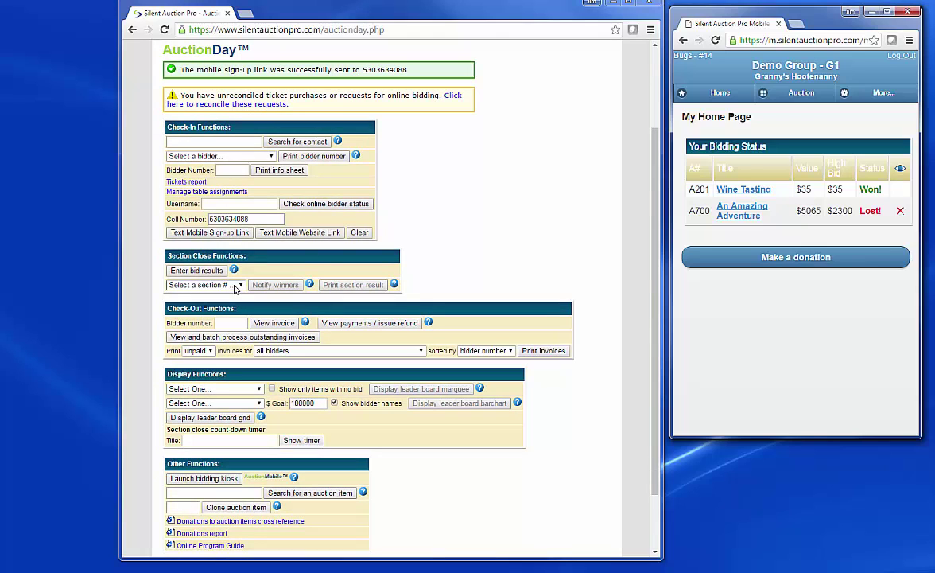
{"action": "left_click", "coordinate": [225, 285]}
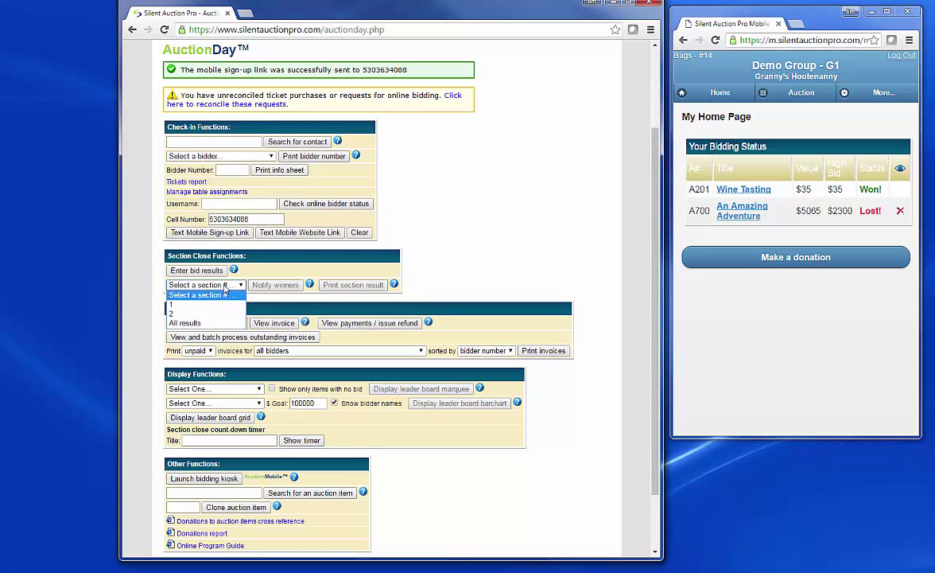
{"action": "left_click", "coordinate": [188, 324]}
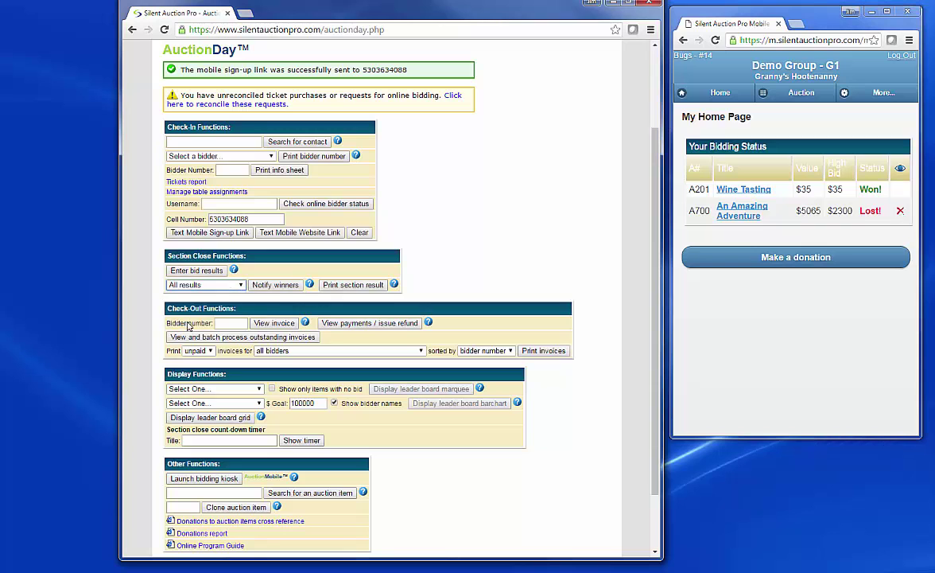
{"action": "left_click", "coordinate": [274, 285]}
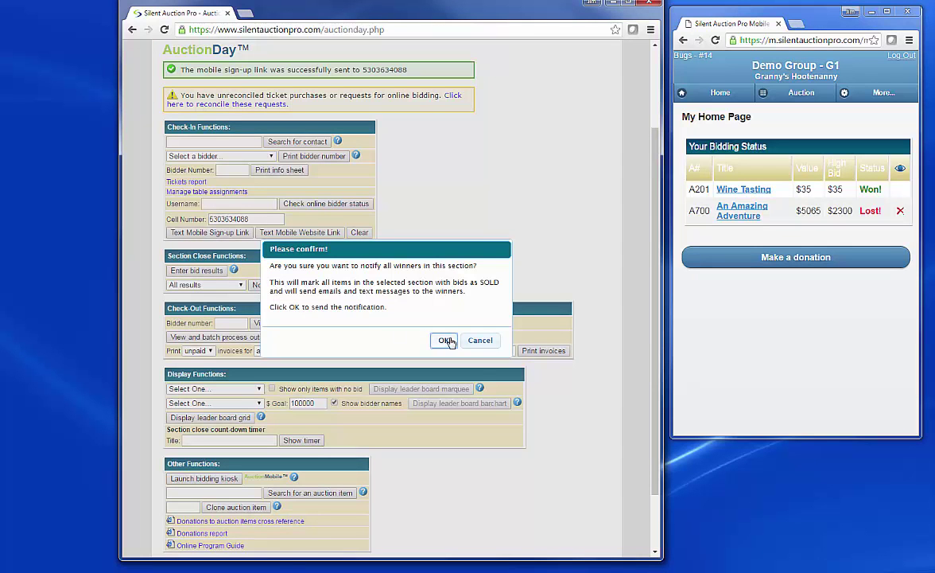
{"action": "left_click", "coordinate": [446, 340]}
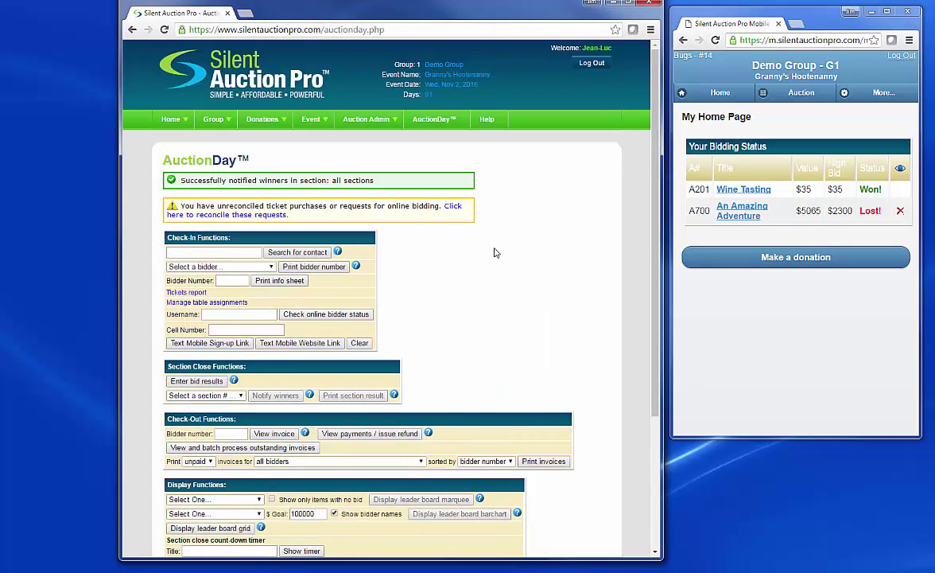
{"action": "scroll", "coordinate": [494, 253], "scroll_direction": "down", "scroll_amount": 3}
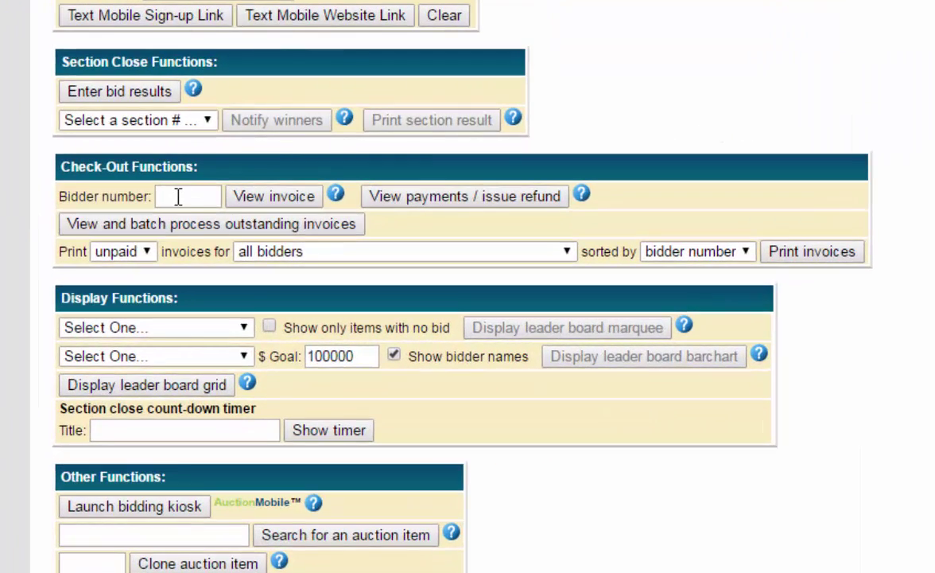
View the invoice for bidder #49.
{"action": "left_click", "coordinate": [178, 199]}
{"action": "type", "text": "49"}
{"action": "left_click", "coordinate": [278, 199]}
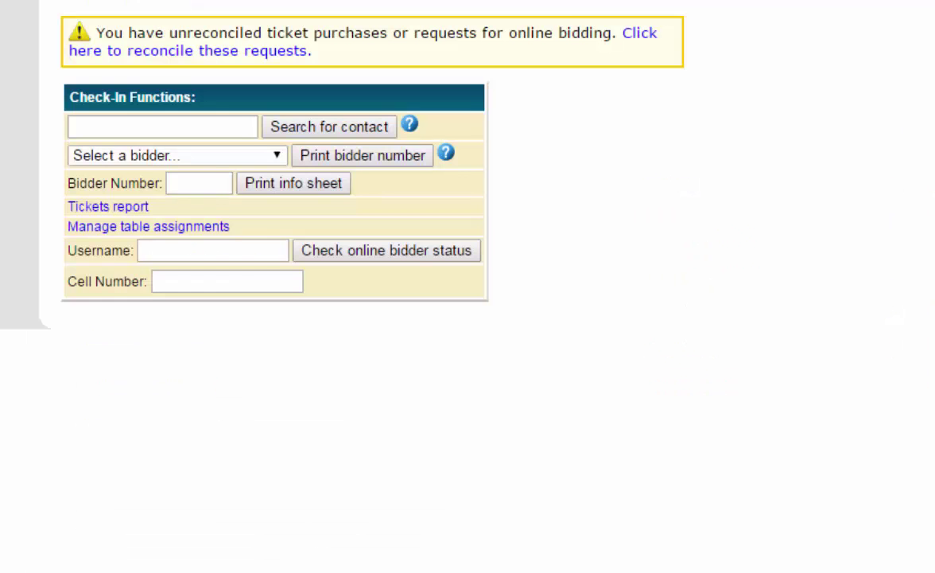
Open the outstanding invoices batch list and bring up bidder #48's invoice.
{"action": "scroll", "coordinate": [578, 328], "scroll_direction": "down", "scroll_amount": 4}
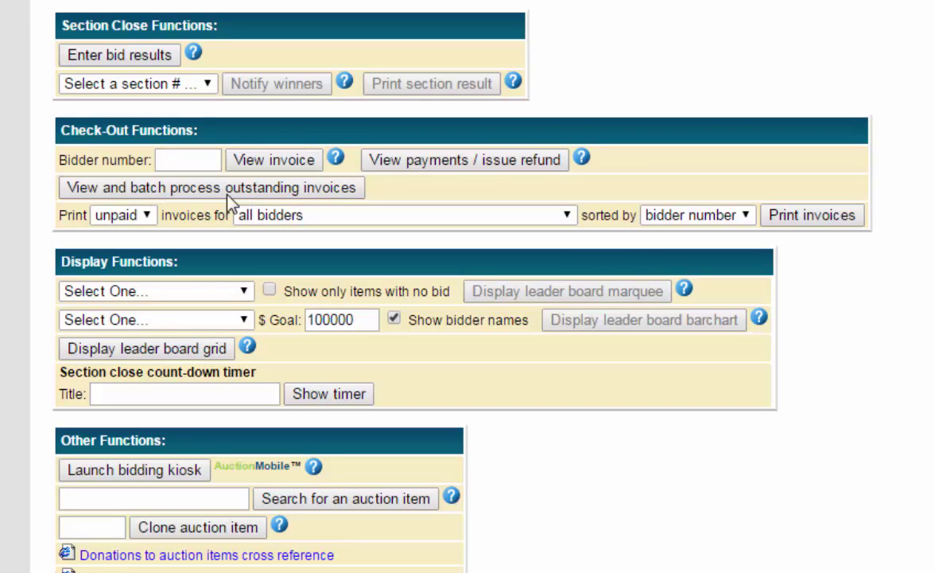
{"action": "left_click", "coordinate": [185, 187]}
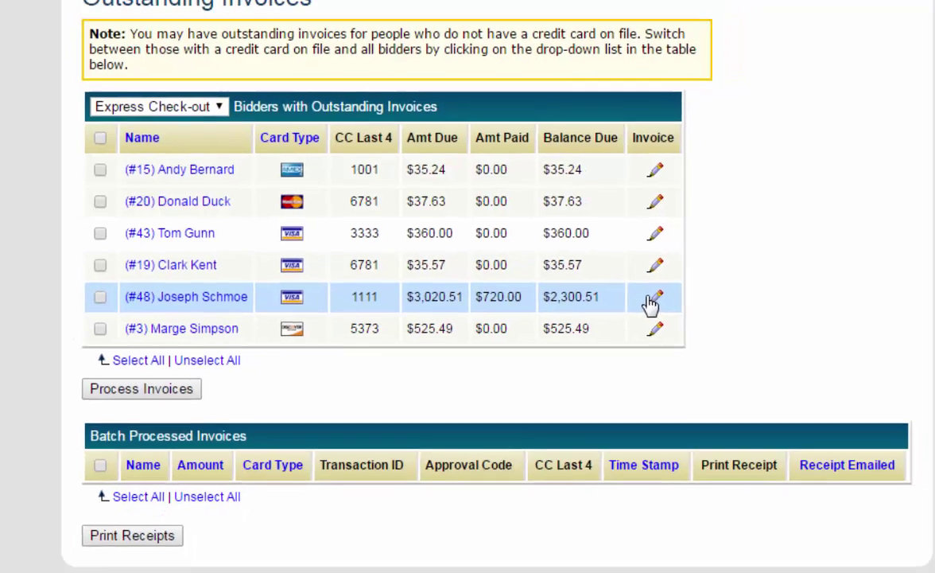
{"action": "left_click", "coordinate": [678, 303]}
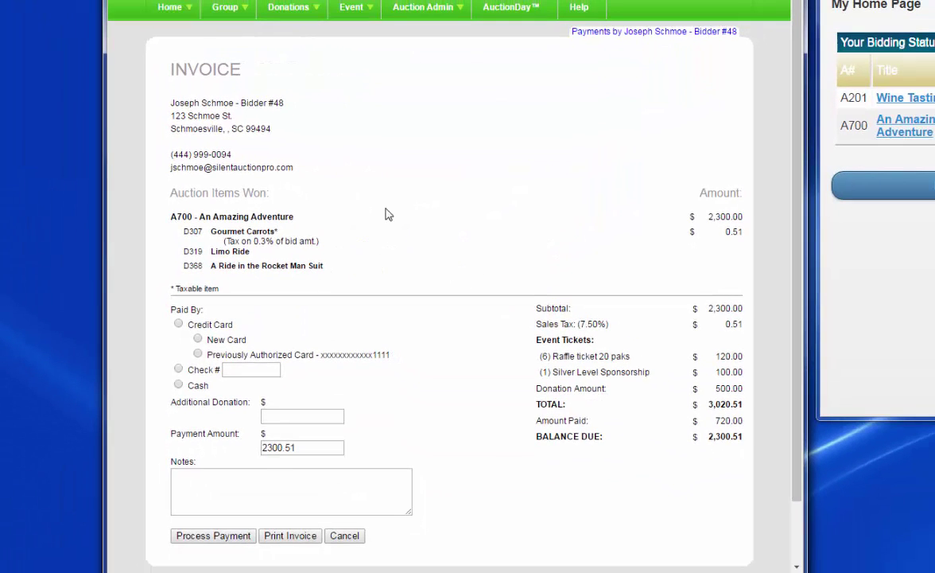
Charge $2,400 to bidder #48's previously authorized card, recording the excess as a donation.
{"action": "scroll", "coordinate": [404, 203], "scroll_direction": "down", "scroll_amount": 3}
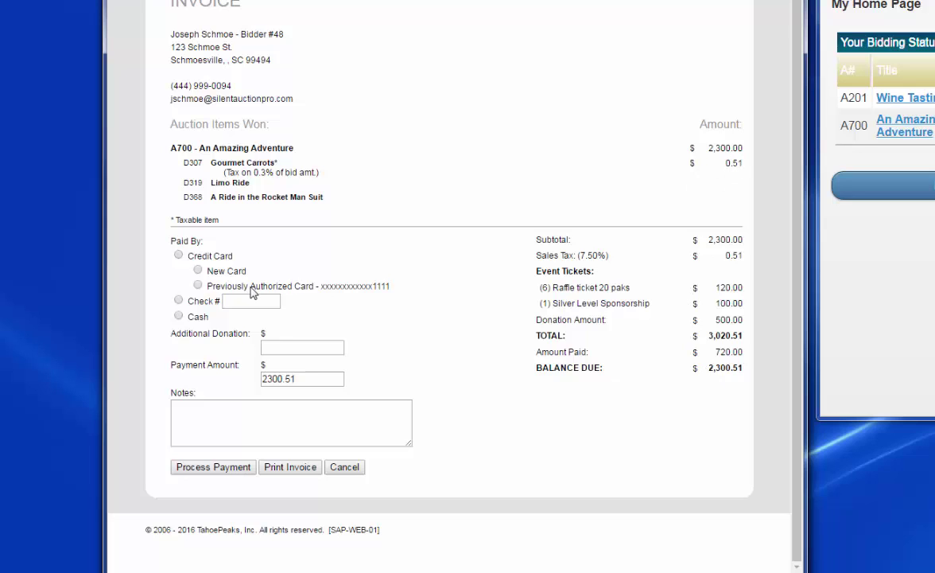
{"action": "left_click", "coordinate": [198, 285]}
{"action": "left_click", "coordinate": [299, 379]}
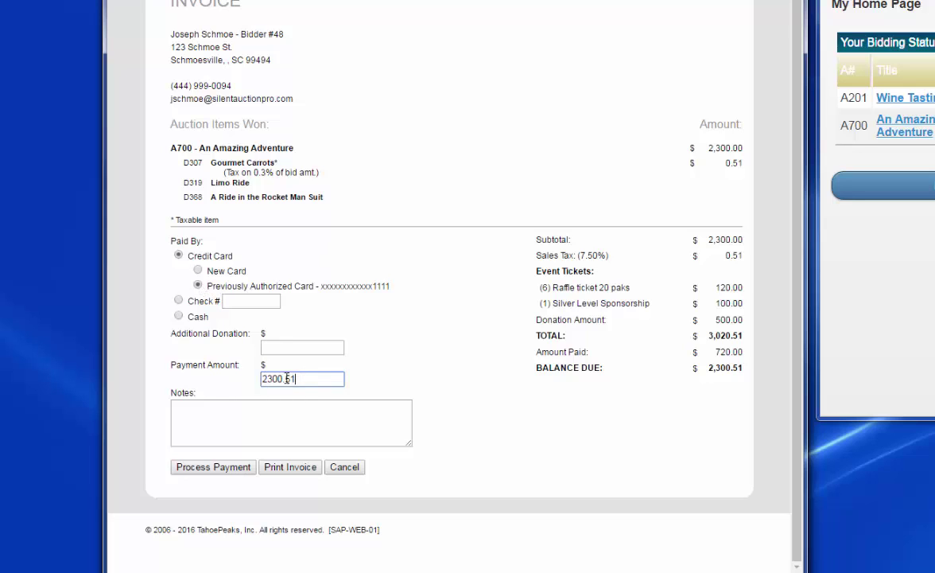
{"action": "double_click", "coordinate": [286, 379]}
{"action": "type", "text": "2400"}
{"action": "key", "text": "Tab"}
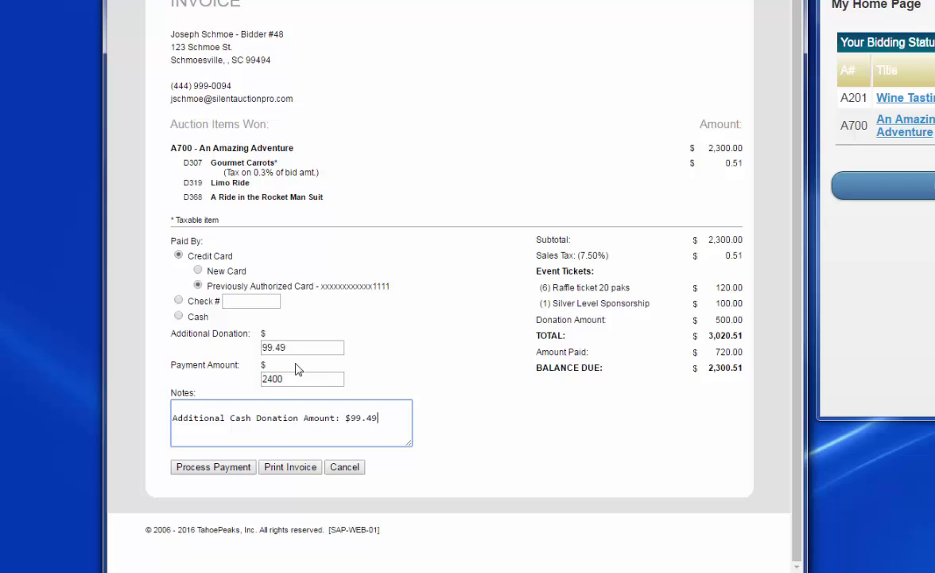
{"action": "left_click", "coordinate": [220, 467]}
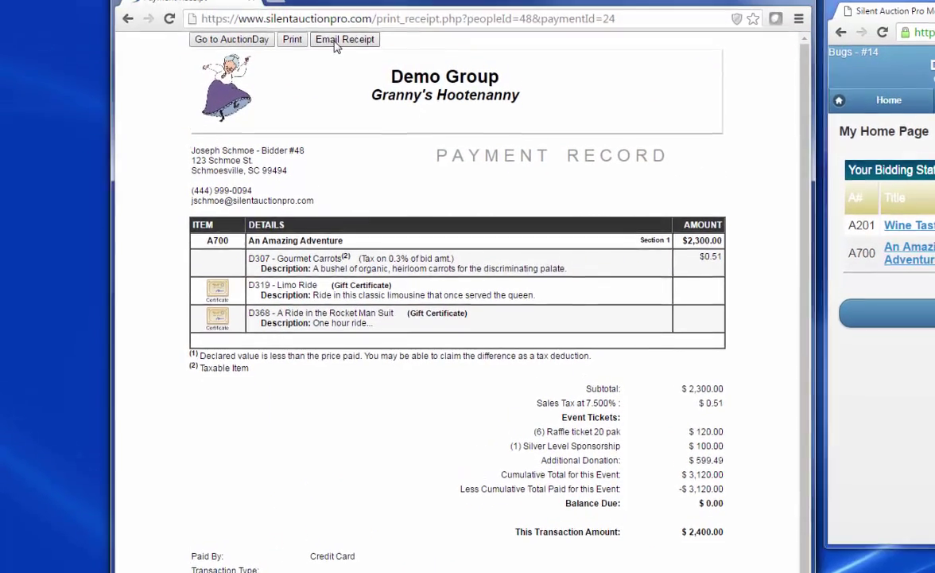
Email the receipt to the bidder, then go back down to AuctionDay's Check-Out Functions.
{"action": "left_click", "coordinate": [336, 61]}
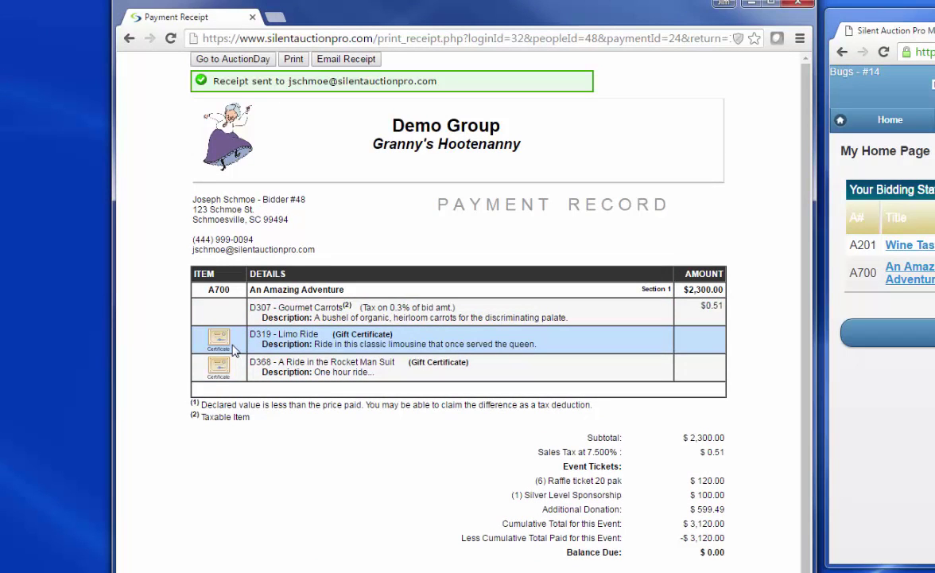
{"action": "left_click", "coordinate": [211, 60]}
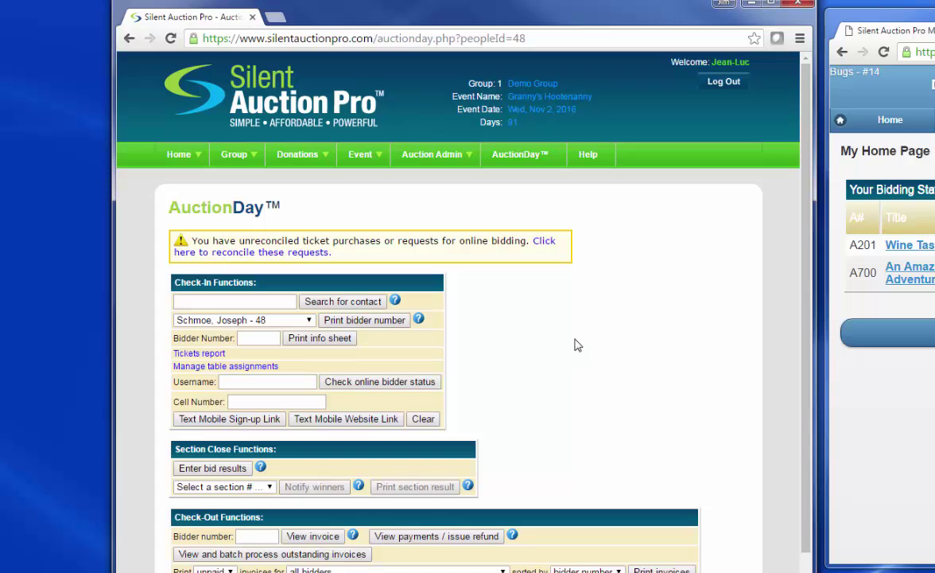
{"action": "scroll", "coordinate": [577, 343], "scroll_direction": "down", "scroll_amount": 1}
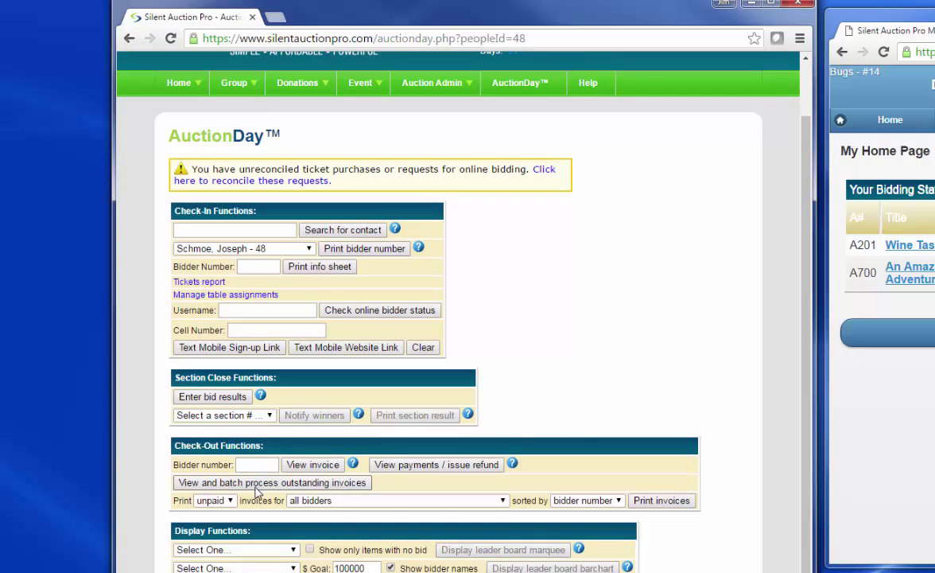
Select all five outstanding invoices for batch charging, then cancel before any are charged.
{"action": "left_click", "coordinate": [255, 487]}
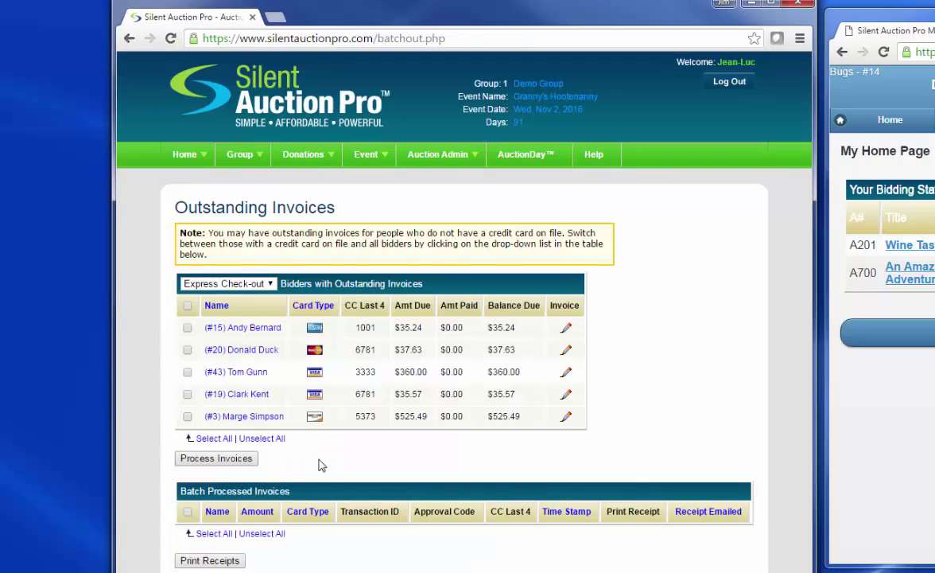
{"action": "left_click", "coordinate": [218, 440]}
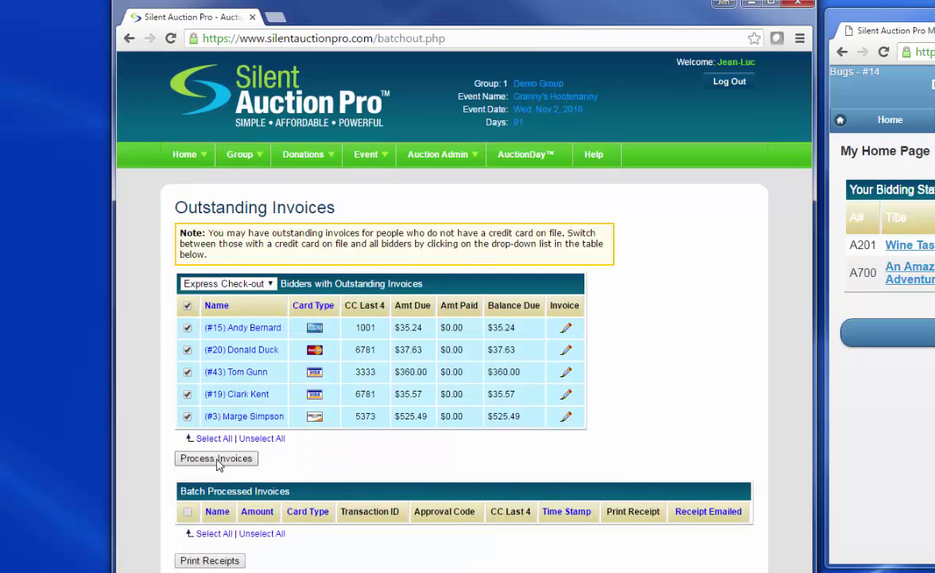
{"action": "left_click", "coordinate": [218, 462]}
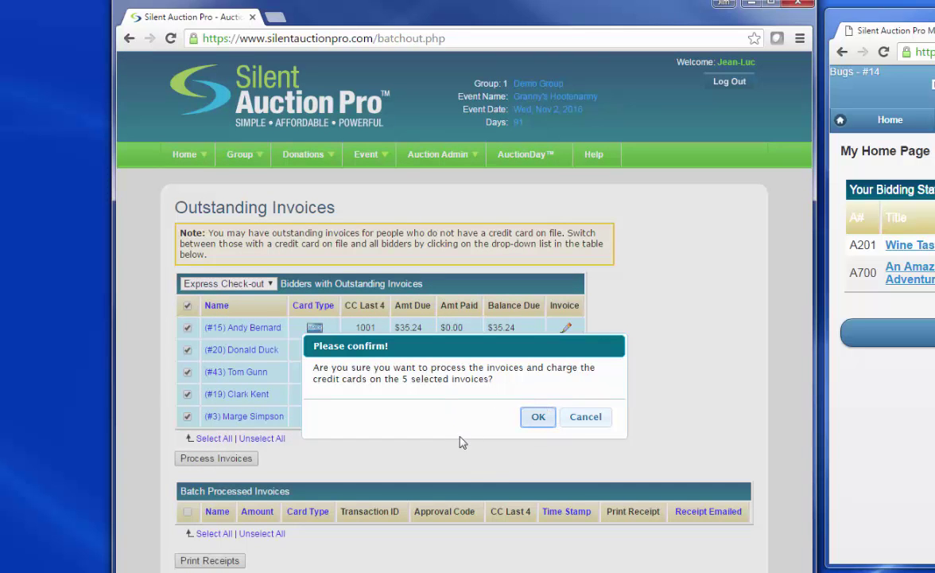
{"action": "left_click", "coordinate": [596, 419]}
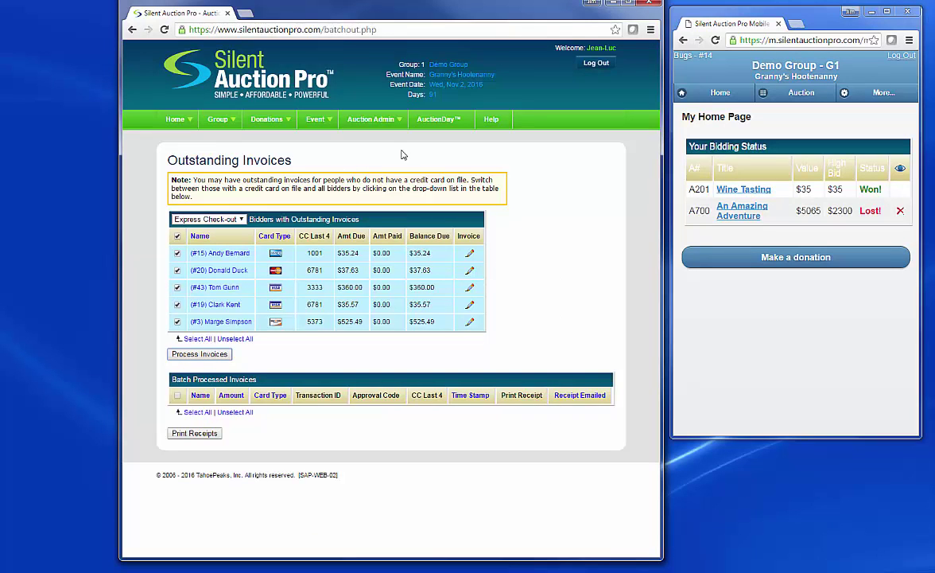
From Event History, view auction results for Granny's Hootenanny - Nov 2, 2016.
{"action": "mouse_move", "coordinate": [373, 121]}
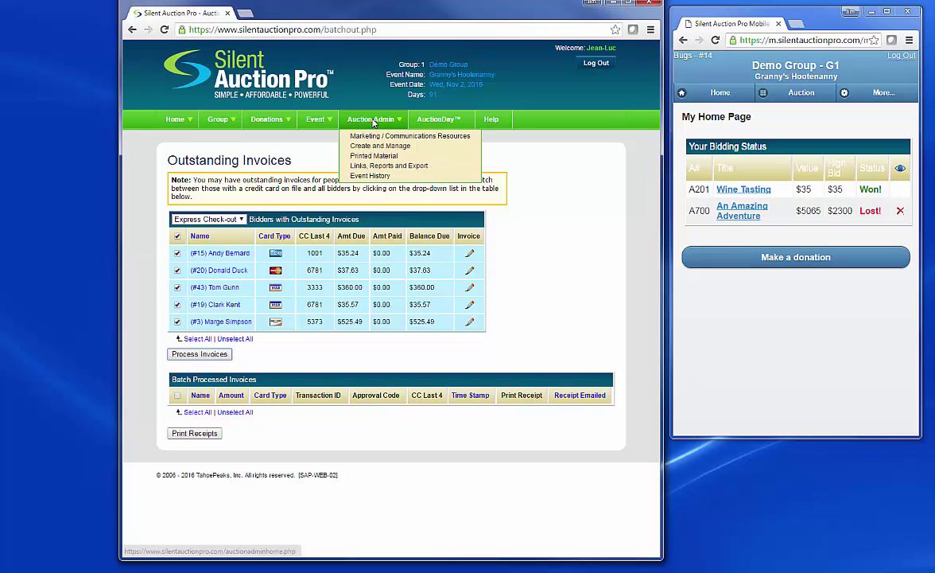
{"action": "left_click", "coordinate": [371, 176]}
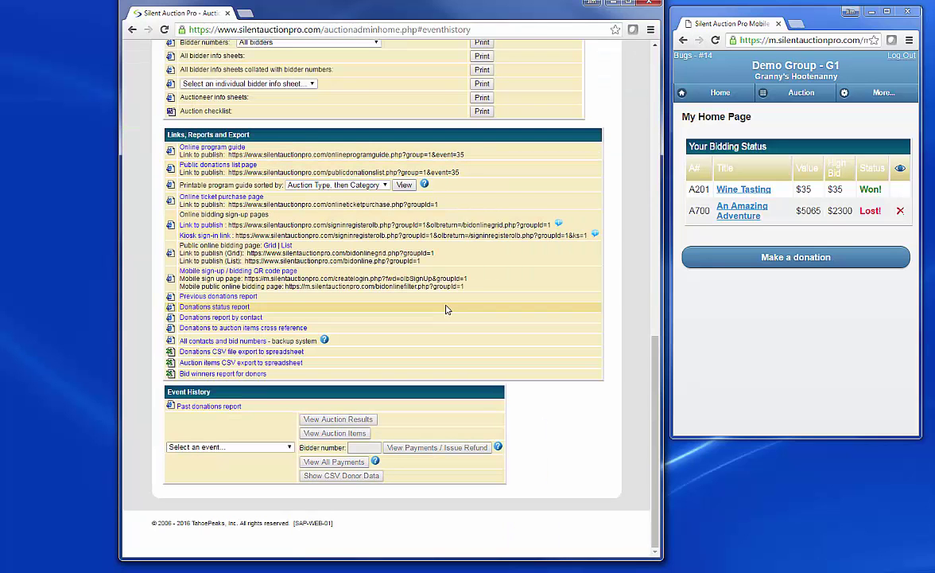
{"action": "left_click", "coordinate": [209, 448]}
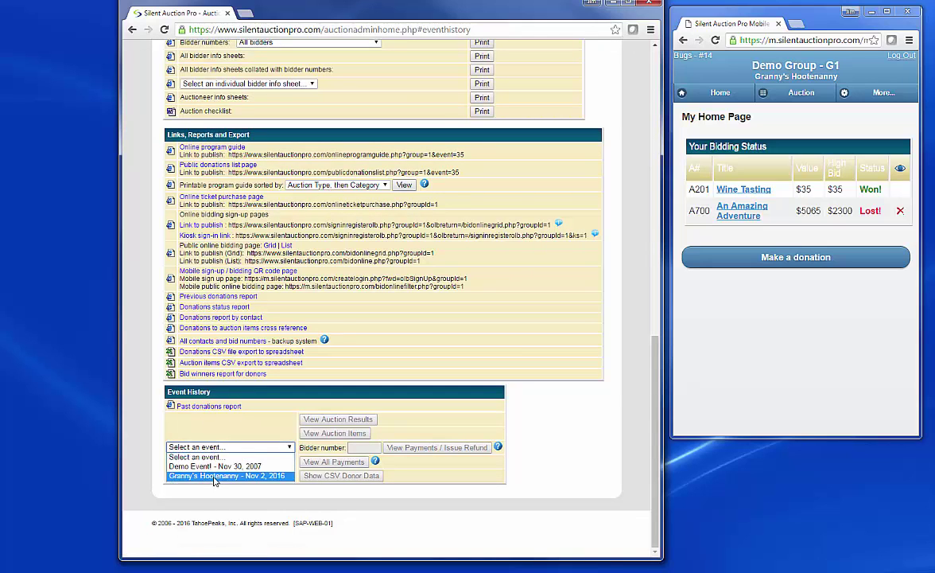
{"action": "left_click", "coordinate": [213, 477]}
{"action": "left_click", "coordinate": [332, 420]}
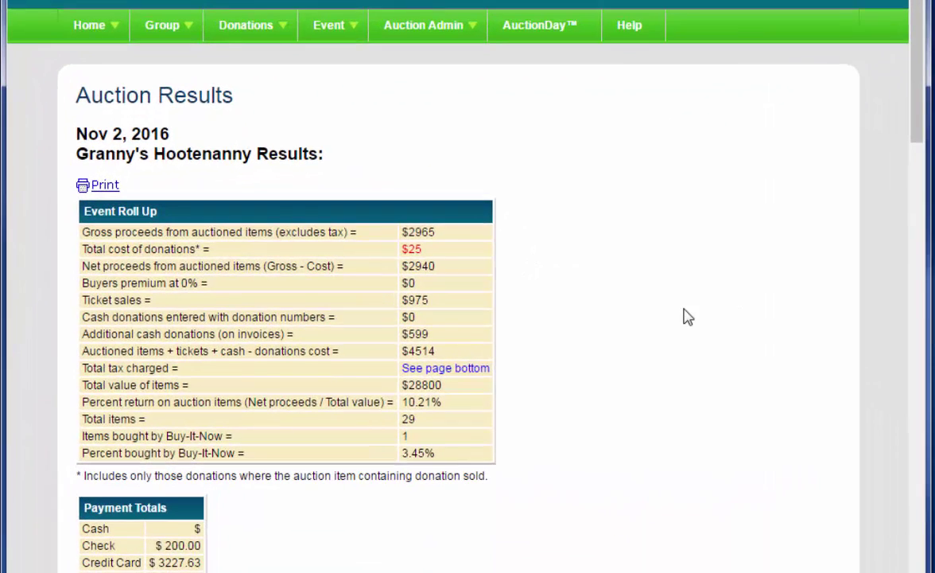
{"action": "scroll", "coordinate": [684, 315], "scroll_direction": "down", "scroll_amount": 3}
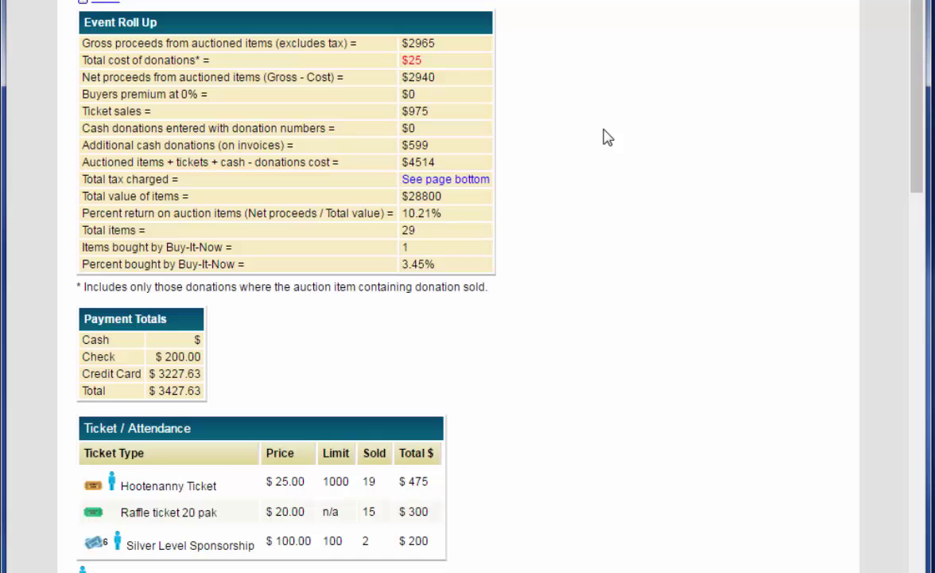
{"action": "scroll", "coordinate": [605, 136], "scroll_direction": "down", "scroll_amount": 2}
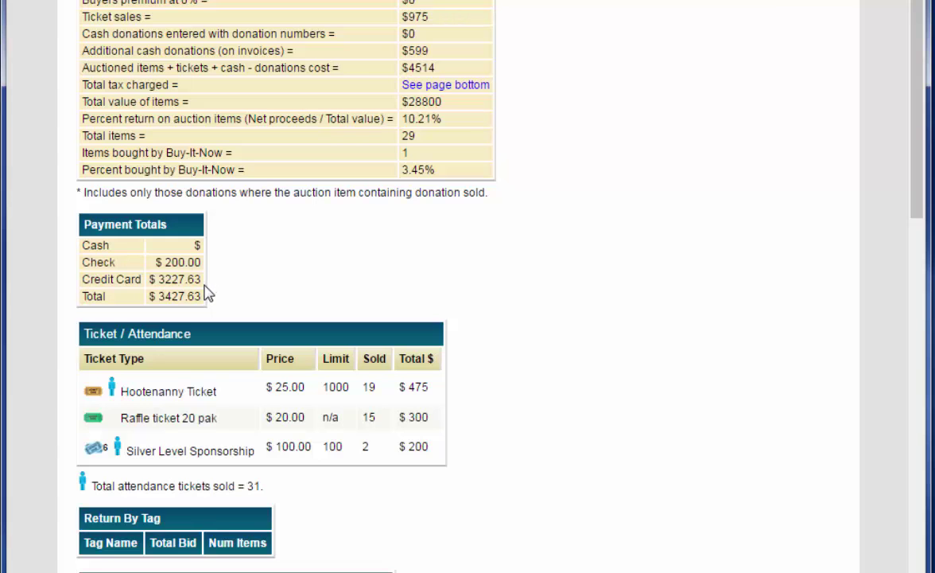
{"action": "scroll", "coordinate": [578, 286], "scroll_direction": "down", "scroll_amount": 2}
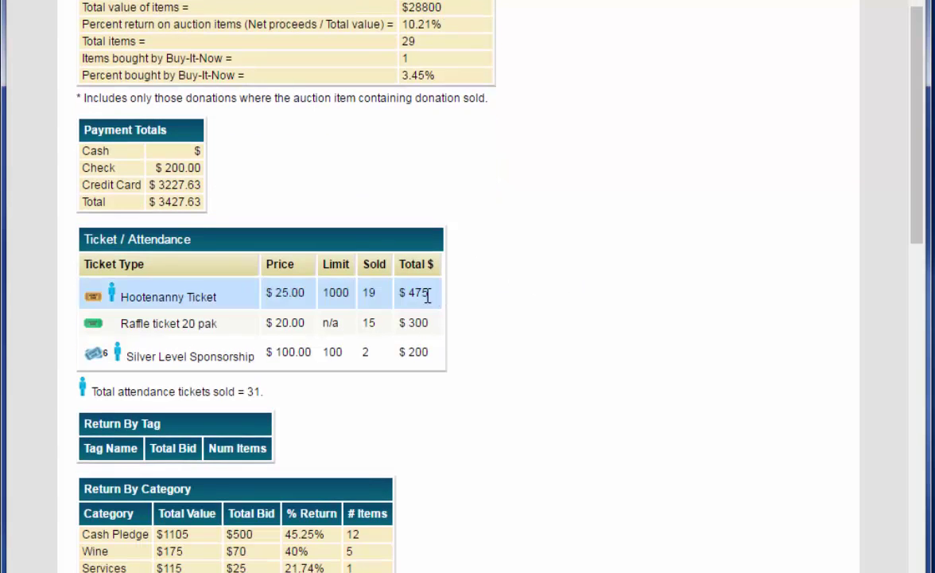
{"action": "scroll", "coordinate": [574, 303], "scroll_direction": "down", "scroll_amount": 6}
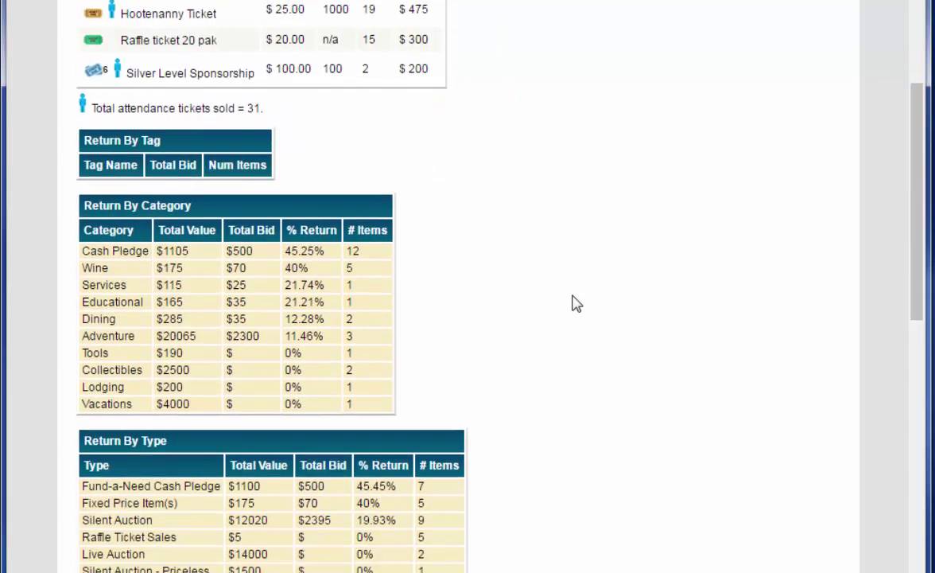
{"action": "scroll", "coordinate": [577, 303], "scroll_direction": "down", "scroll_amount": 2}
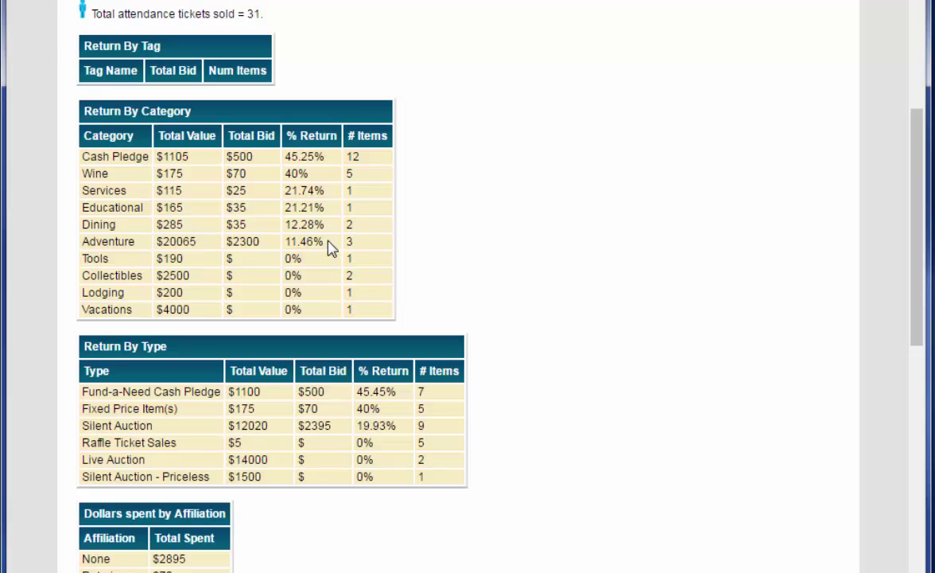
{"action": "scroll", "coordinate": [597, 287], "scroll_direction": "down", "scroll_amount": 1}
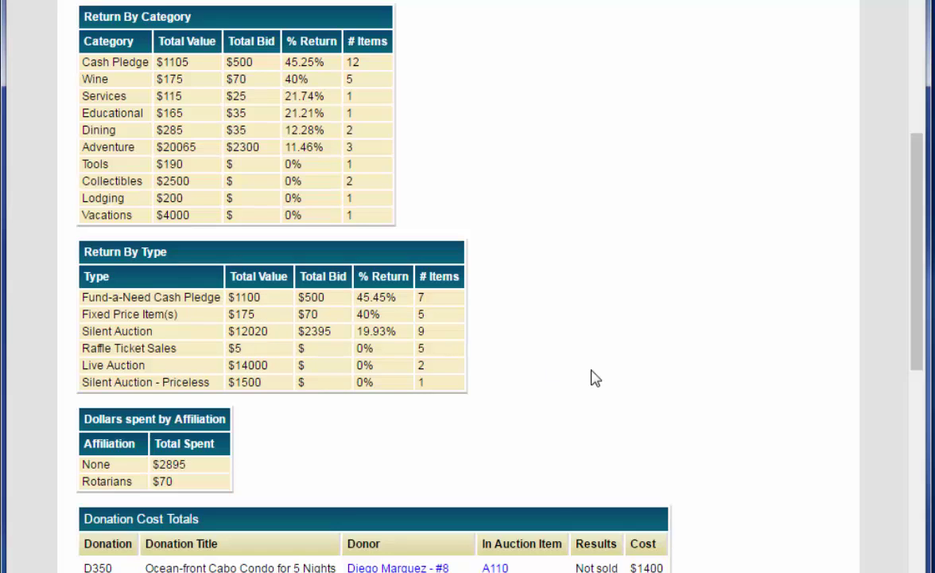
{"action": "scroll", "coordinate": [596, 379], "scroll_direction": "down", "scroll_amount": 3}
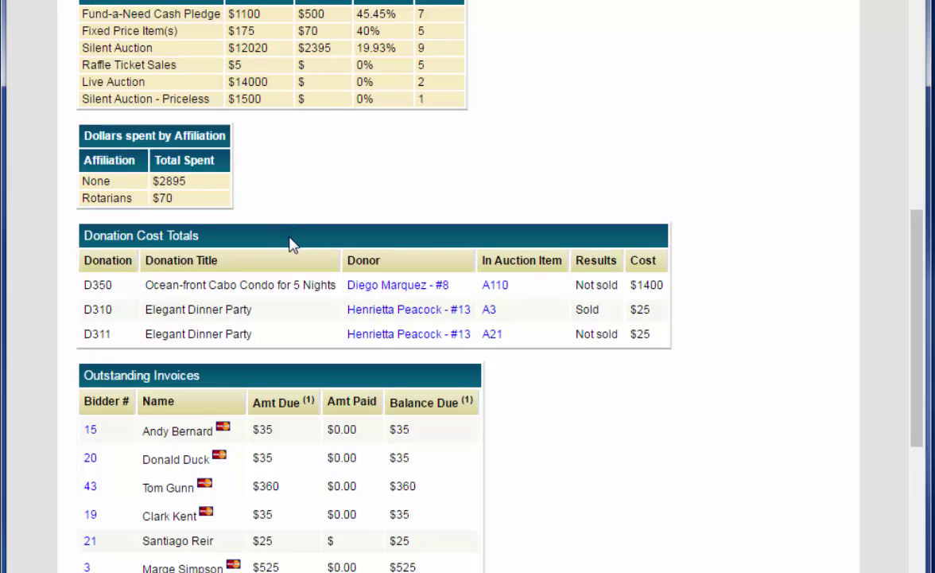
{"action": "left_click", "coordinate": [299, 314]}
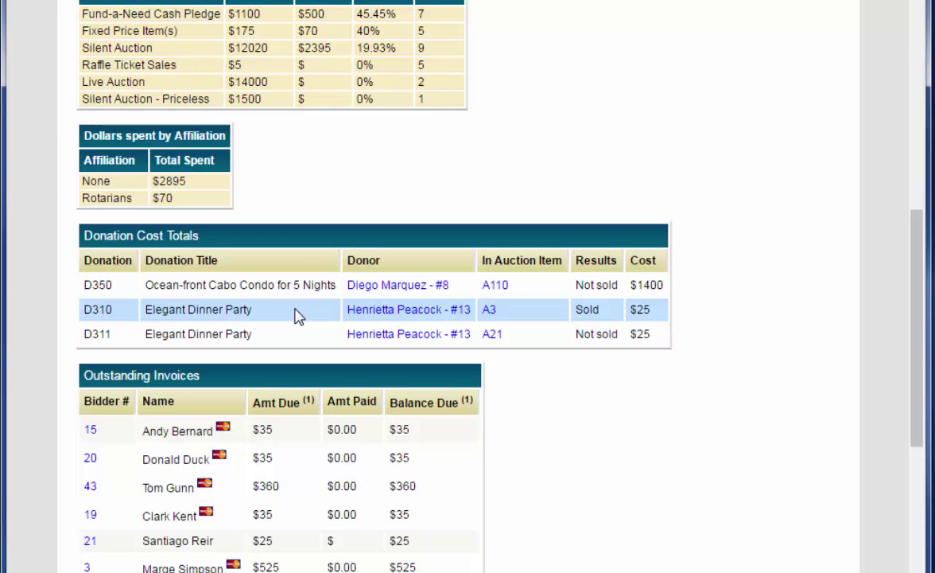
{"action": "scroll", "coordinate": [758, 457], "scroll_direction": "down", "scroll_amount": 3}
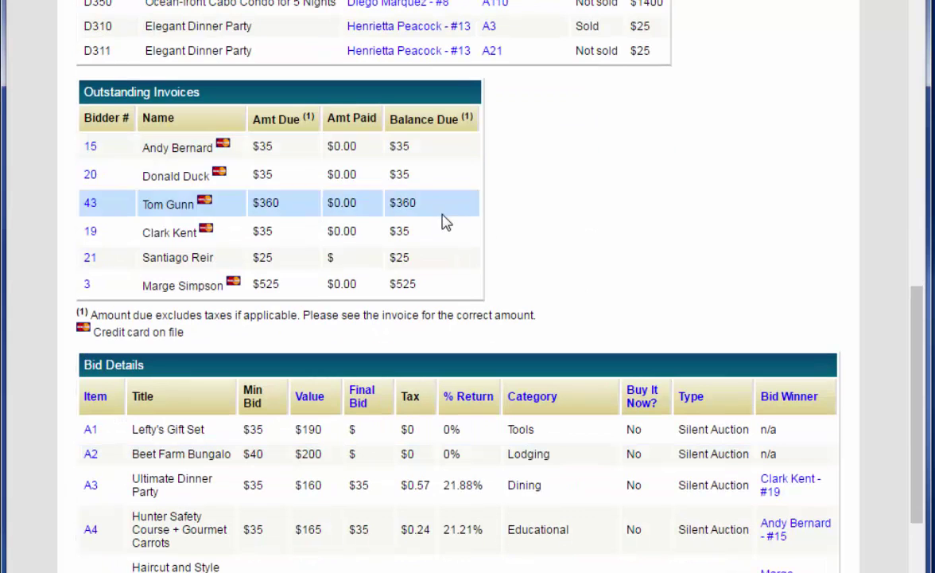
{"action": "scroll", "coordinate": [653, 204], "scroll_direction": "down", "scroll_amount": 2}
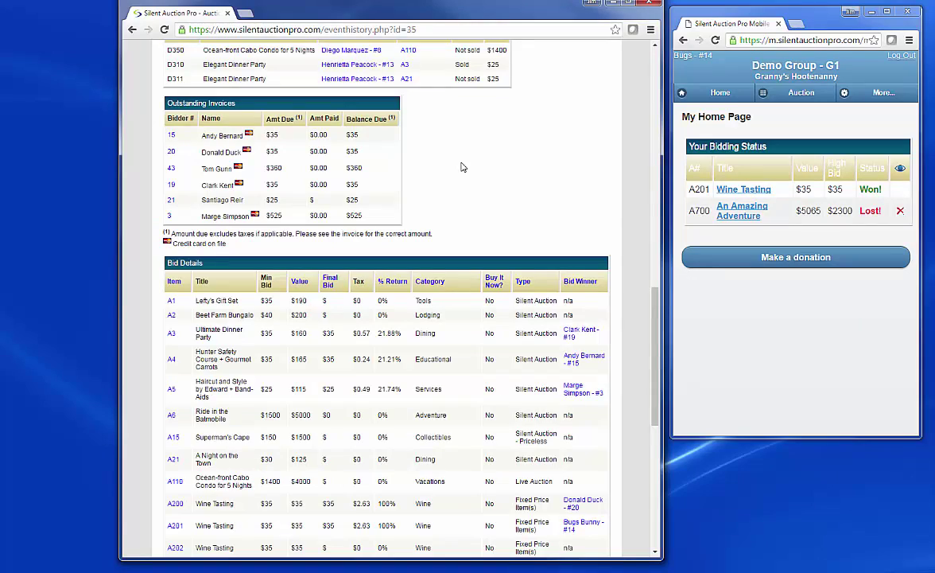
{"action": "scroll", "coordinate": [463, 167], "scroll_direction": "up", "scroll_amount": 15}
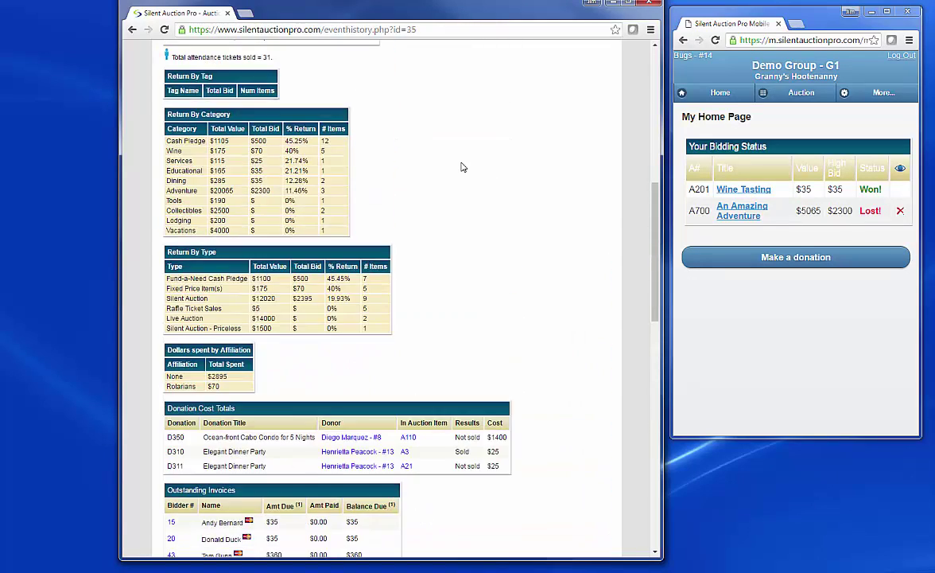
{"action": "scroll", "coordinate": [463, 167], "scroll_direction": "up", "scroll_amount": 1}
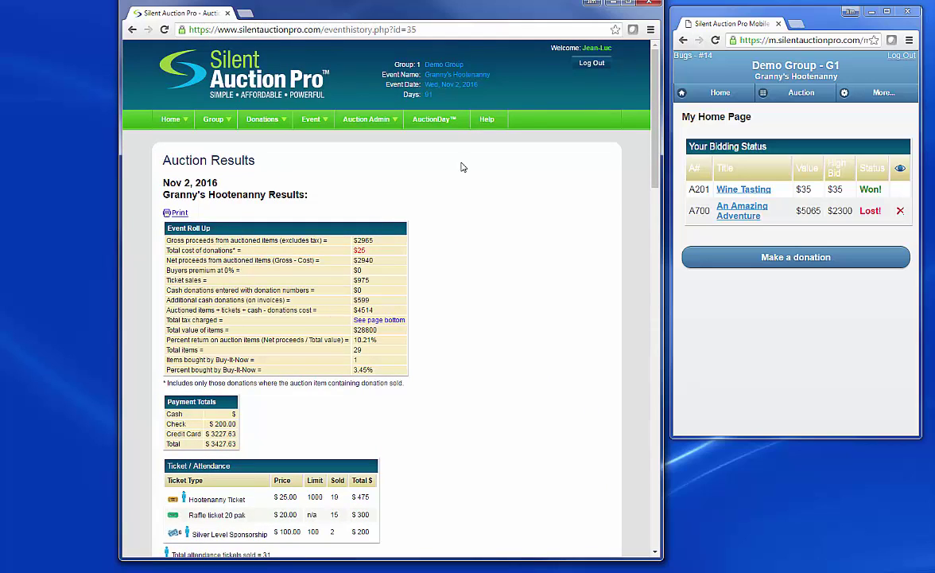
In Manage Table Assignments, seat the whole 12-member Condiments party at Table 1.
{"action": "mouse_move", "coordinate": [313, 119]}
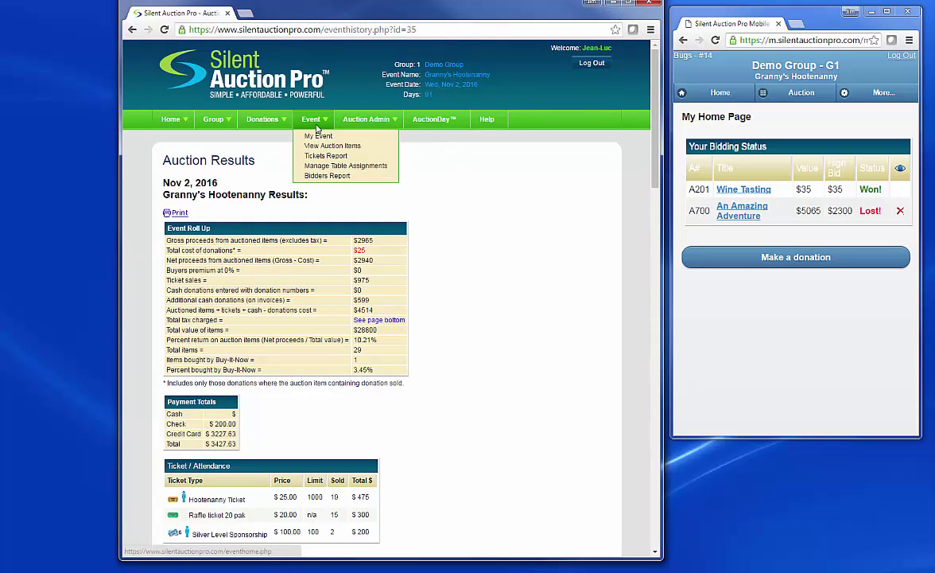
{"action": "left_click", "coordinate": [322, 166]}
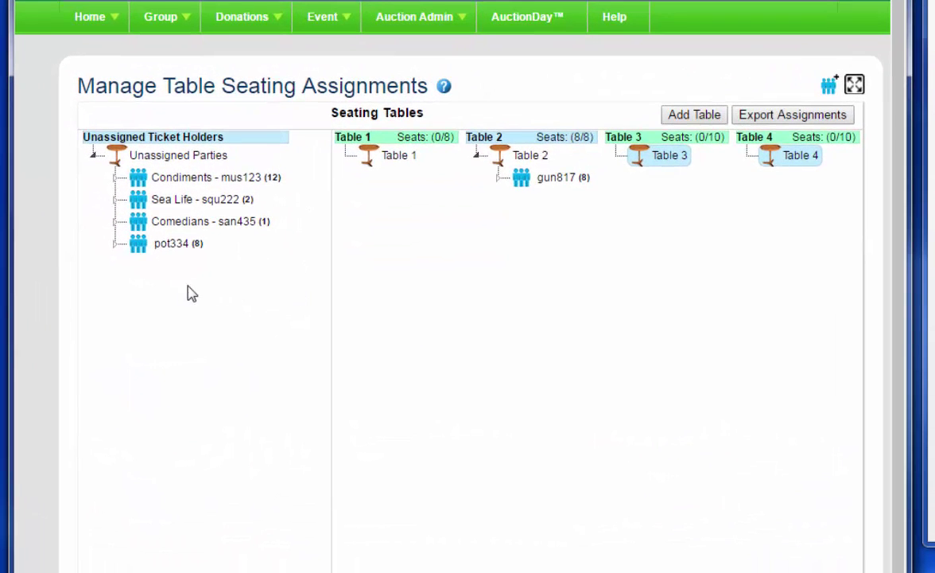
{"action": "left_click", "coordinate": [116, 179]}
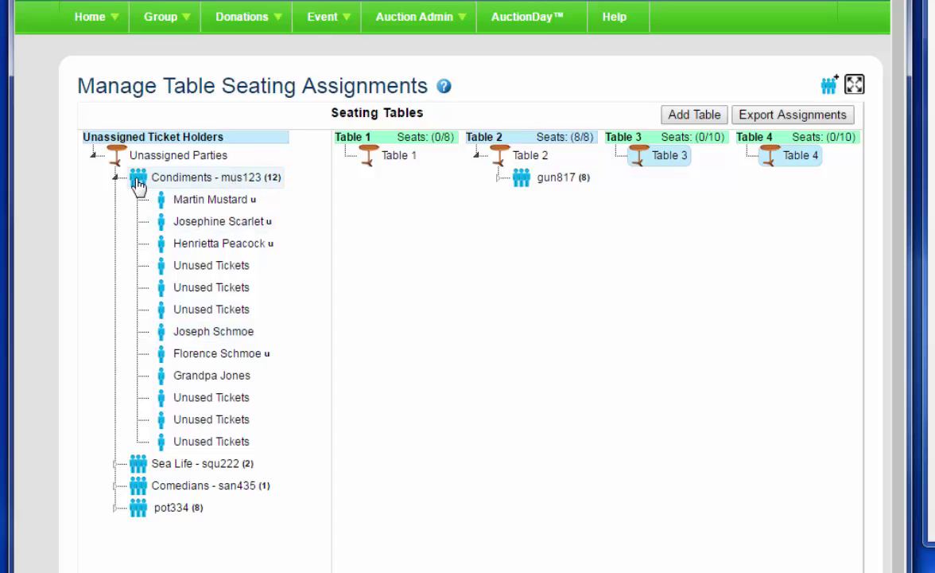
{"action": "left_click_drag", "start_coordinate": [134, 181], "coordinate": [375, 159]}
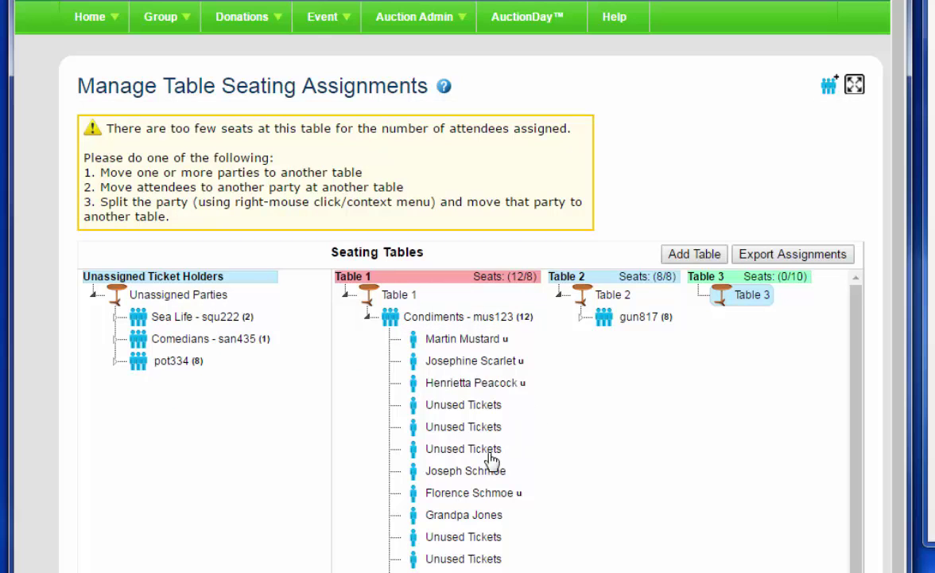
Split six Condiments members into their own party and move it to Table 3.
{"action": "left_click", "coordinate": [456, 476]}
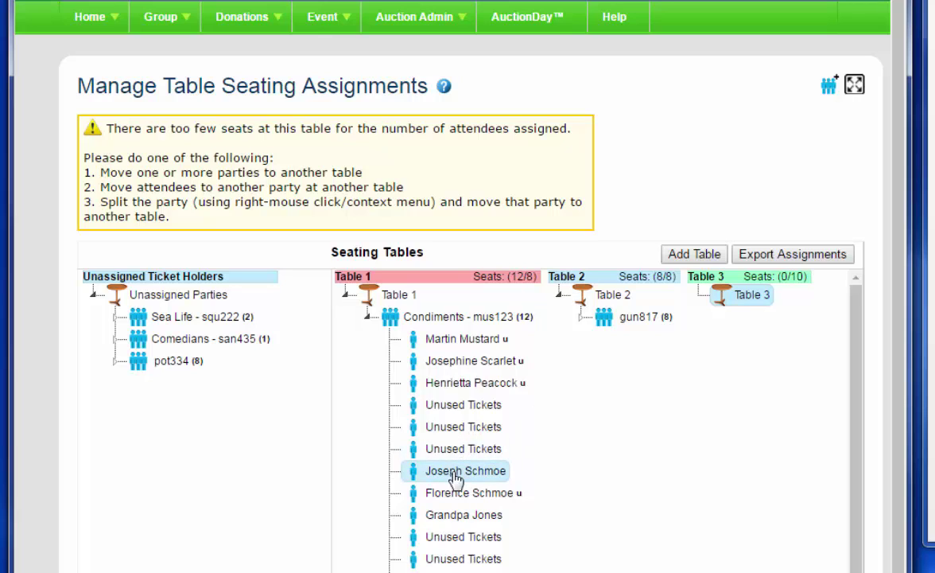
{"action": "left_click", "coordinate": [458, 572], "text": "shift"}
{"action": "right_click", "coordinate": [455, 498]}
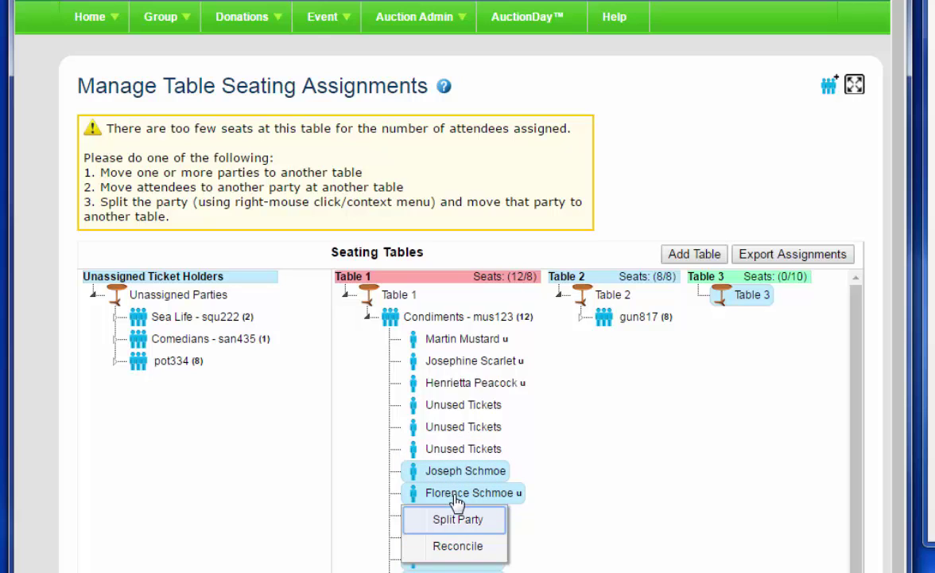
{"action": "left_click", "coordinate": [456, 521]}
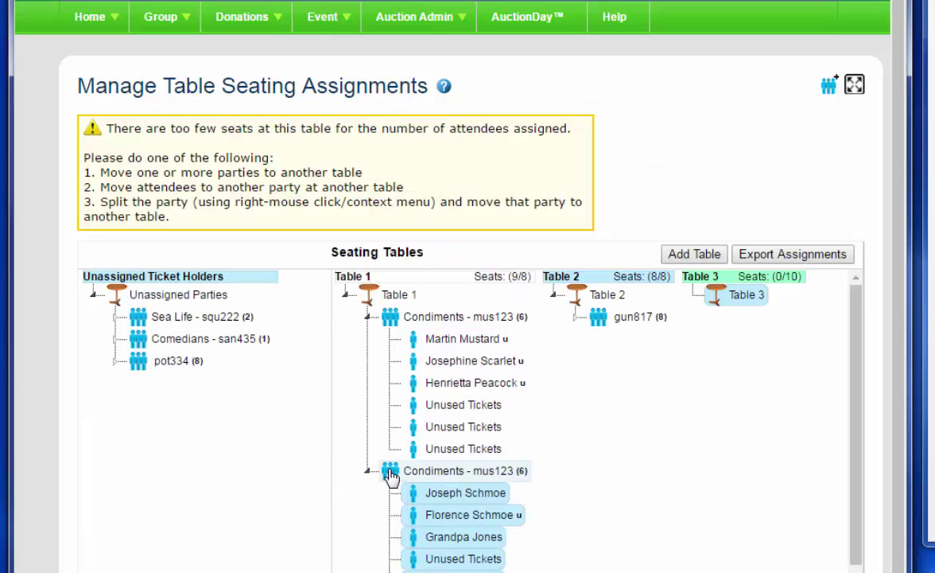
{"action": "left_click_drag", "start_coordinate": [391, 471], "coordinate": [708, 292]}
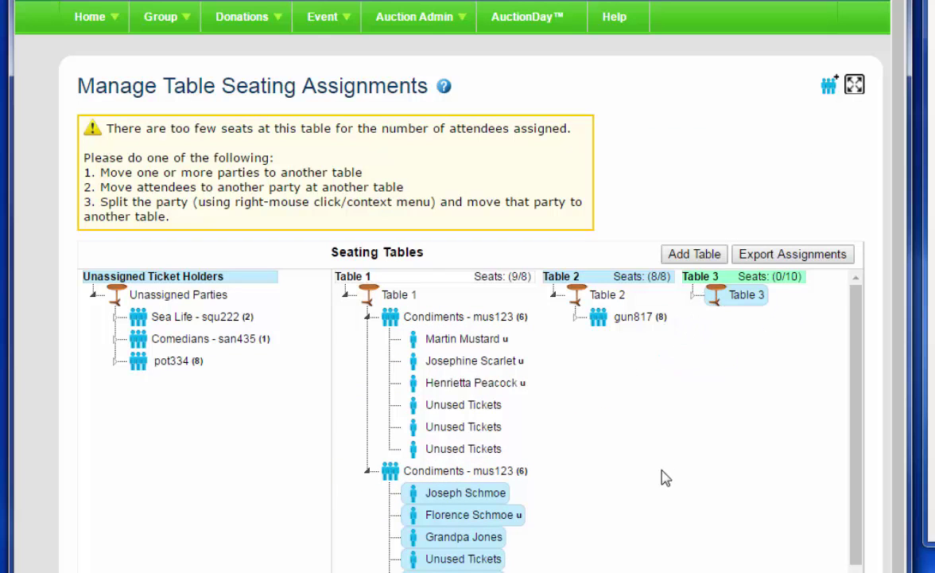